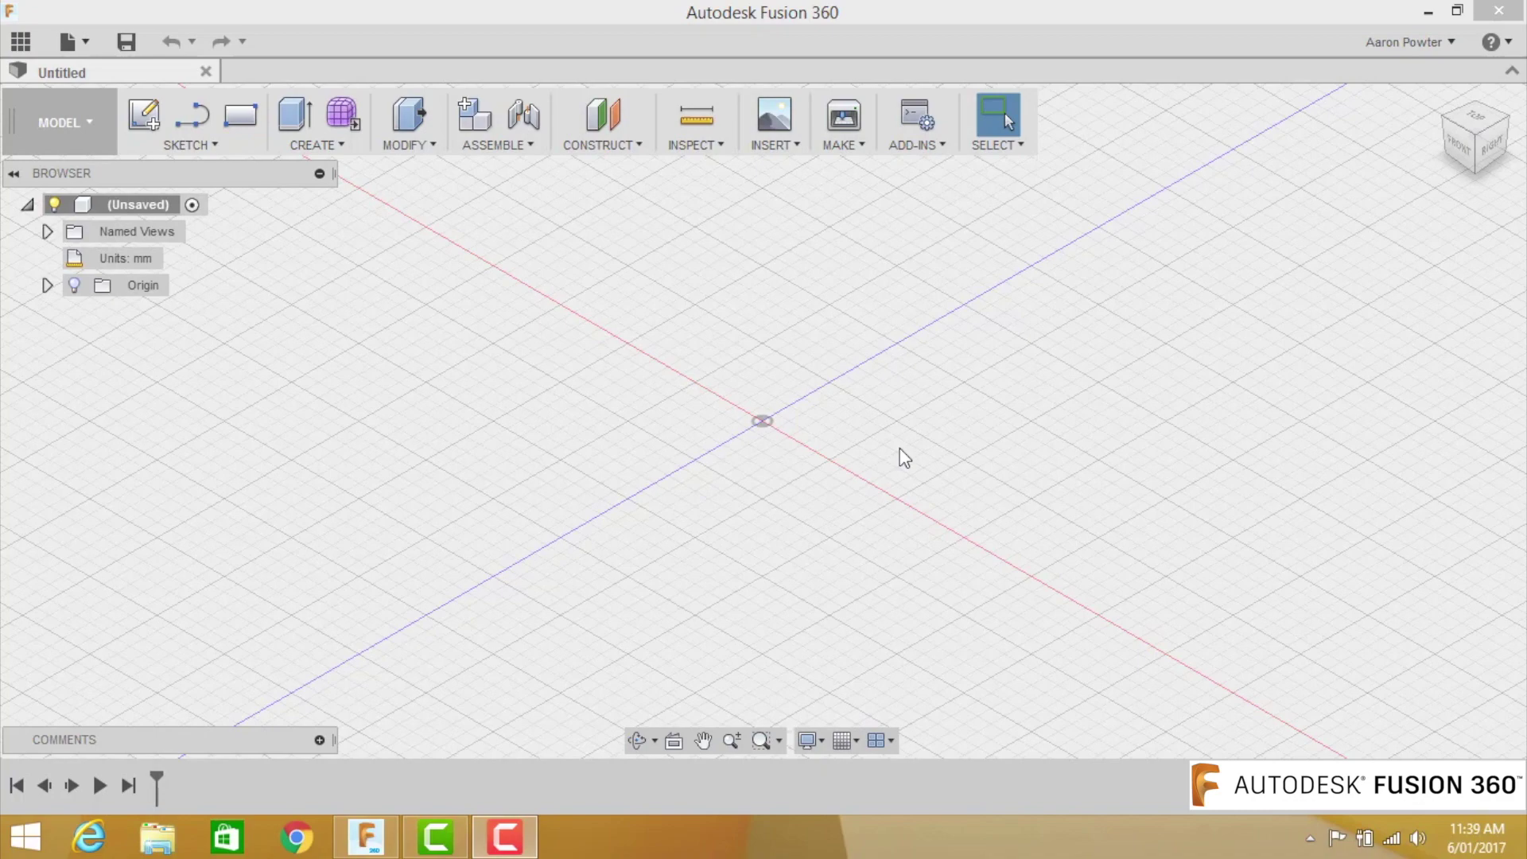
# Create a cloud project named 'Youtube video', open it, and close the Data Panel
pyautogui.click(22, 48)
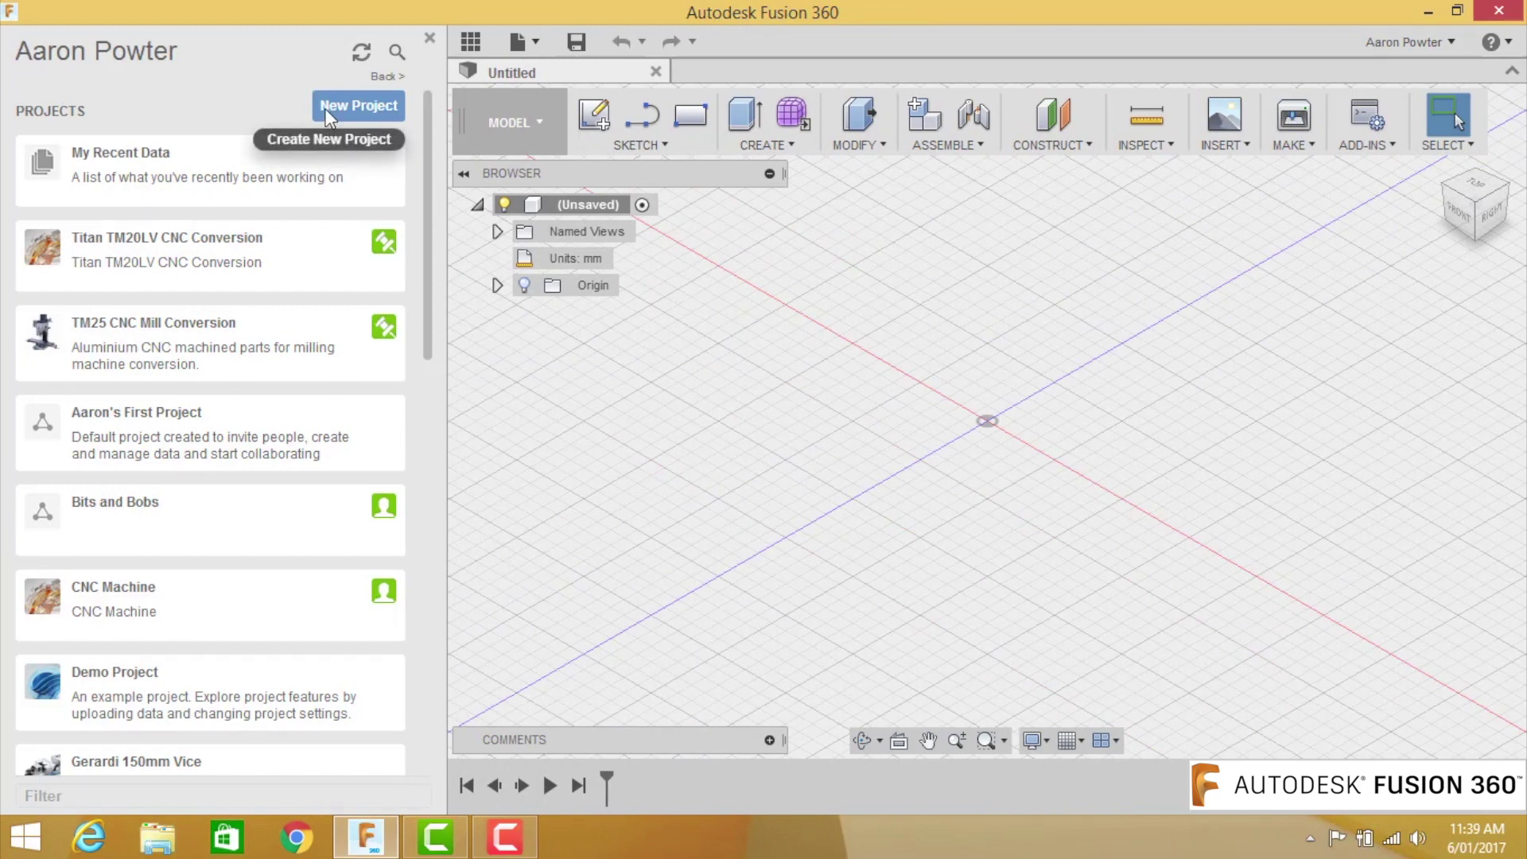
pyautogui.click(326, 112)
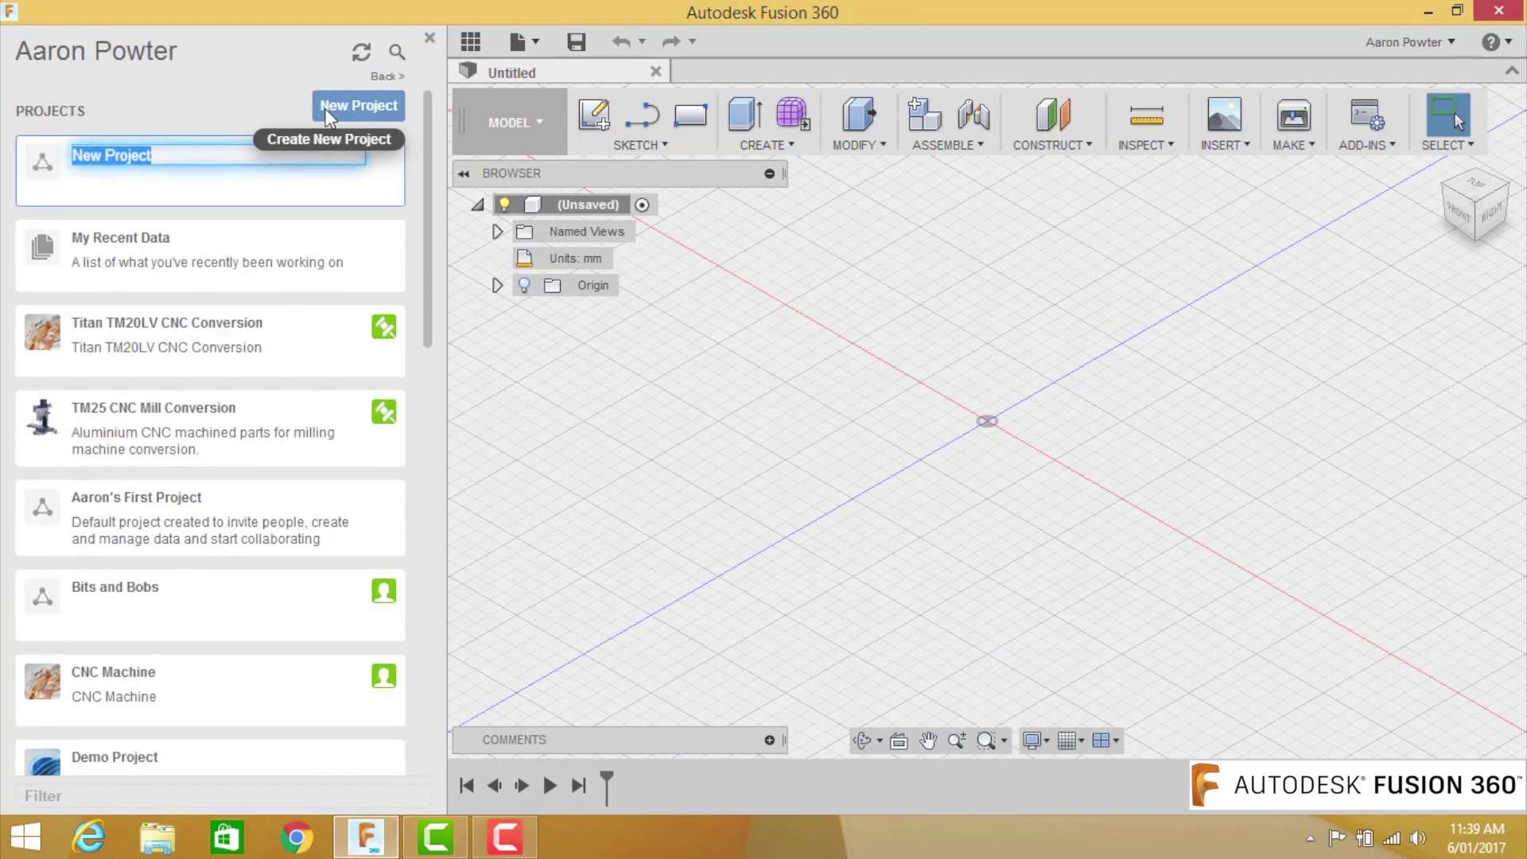
pyautogui.write('You')
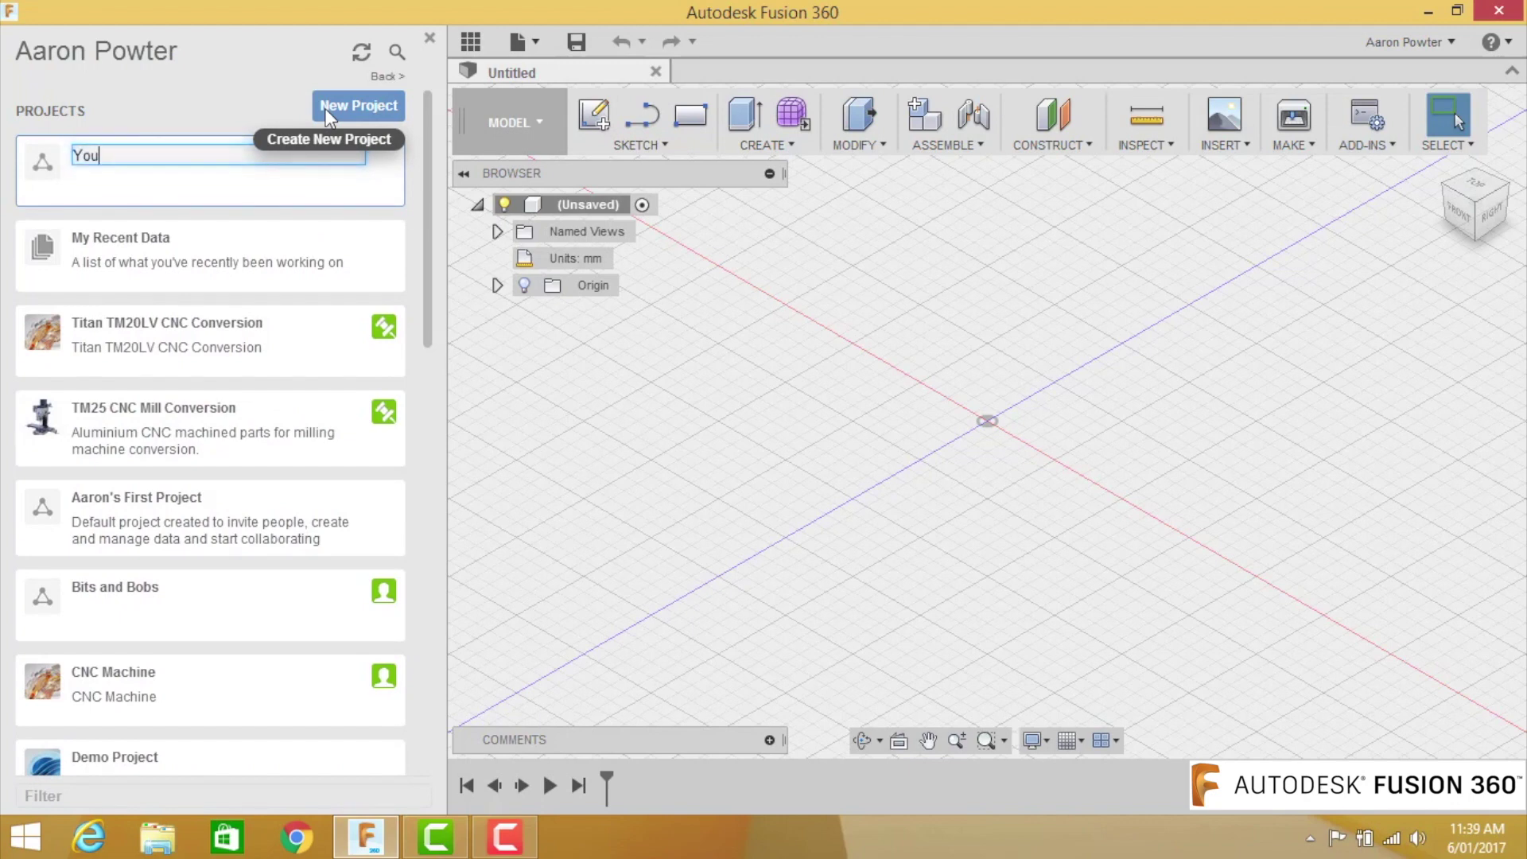
pyautogui.write('tube ')
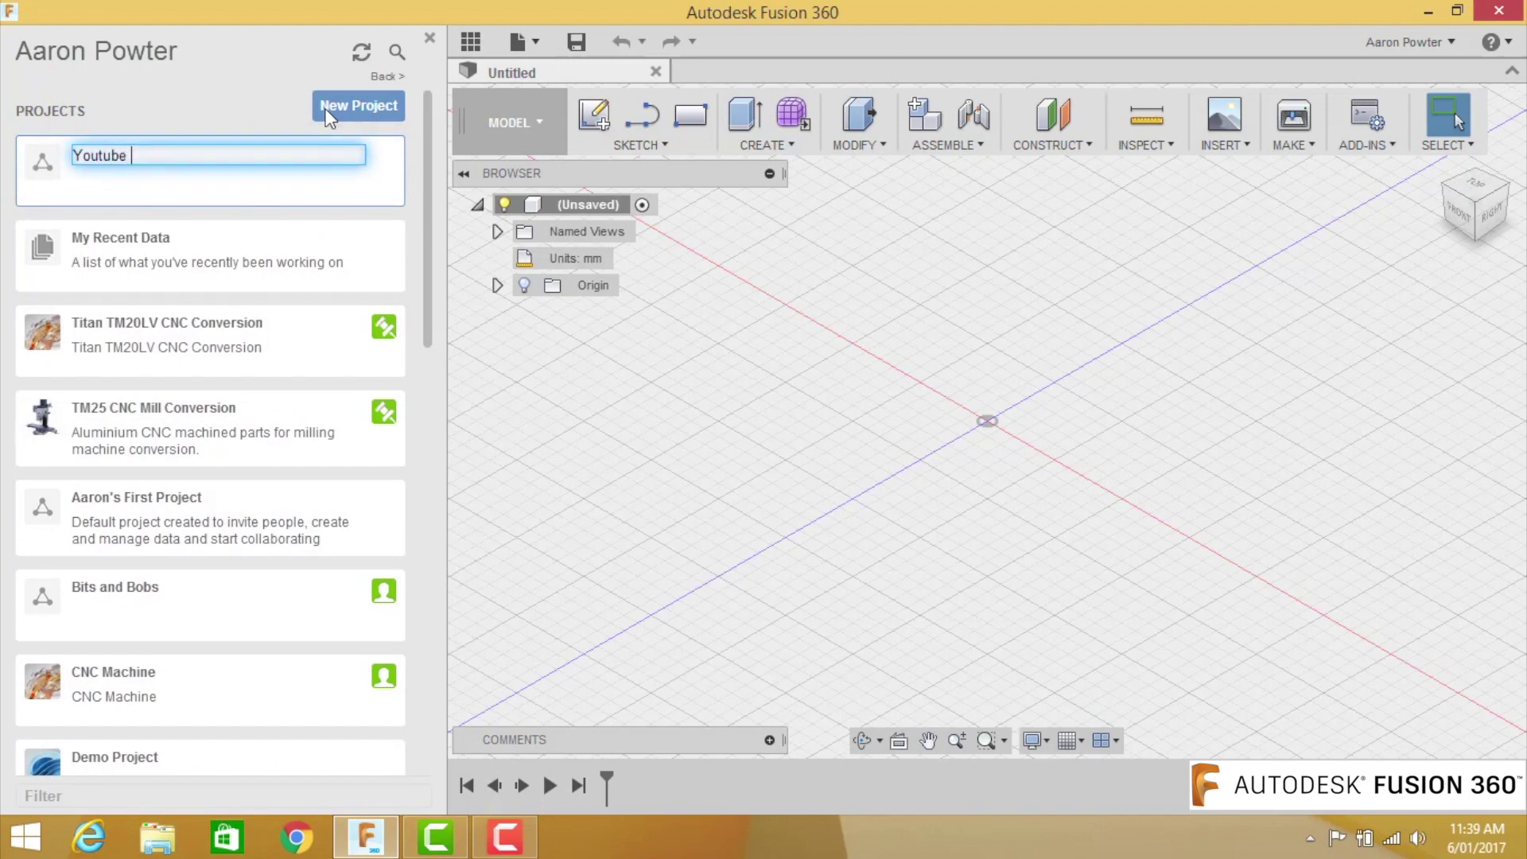
pyautogui.write('video')
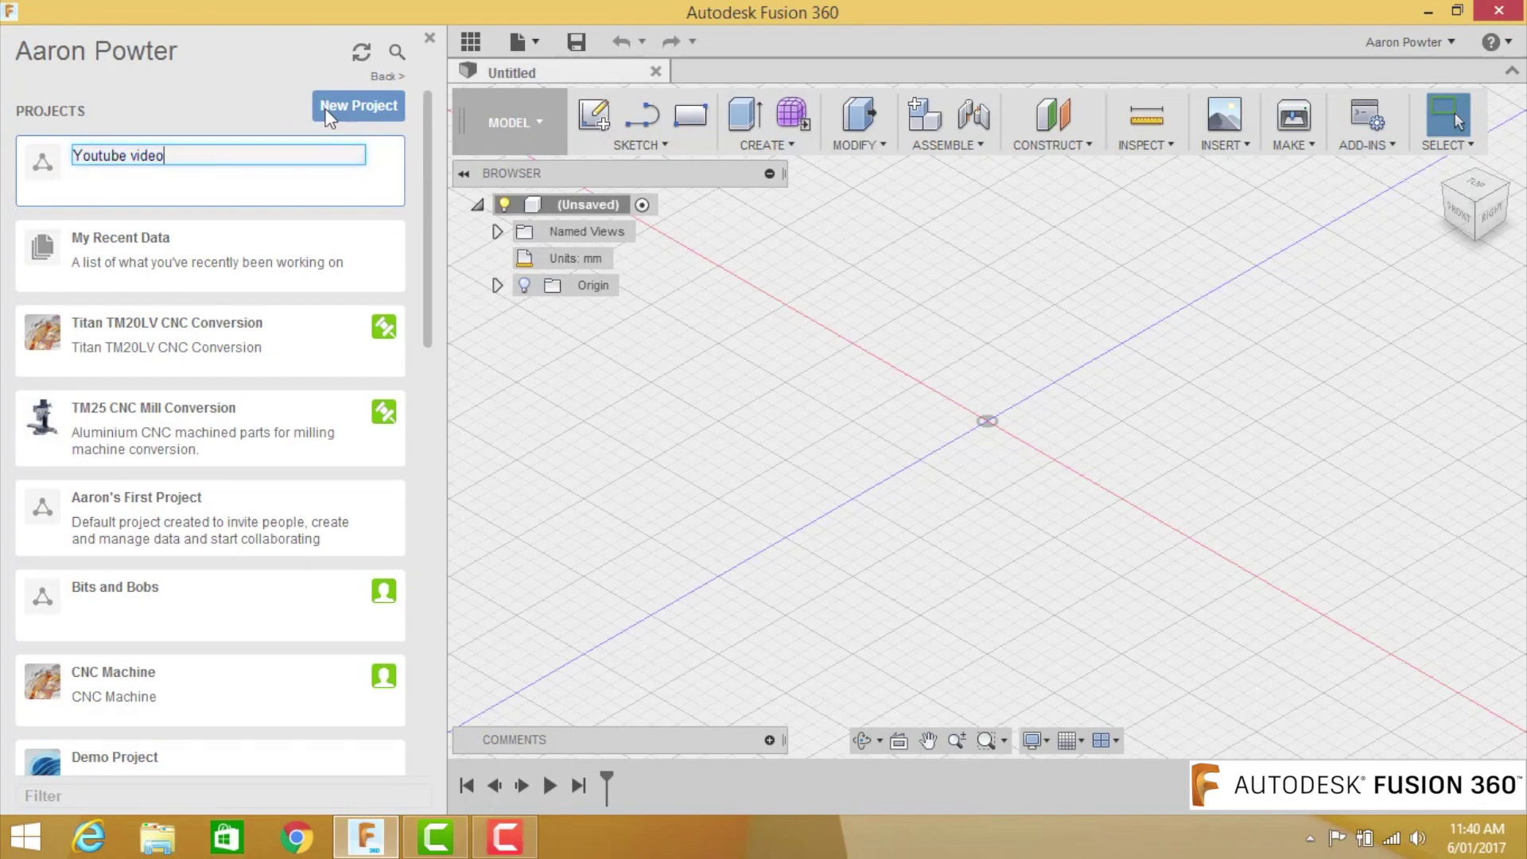
pyautogui.press('Return')
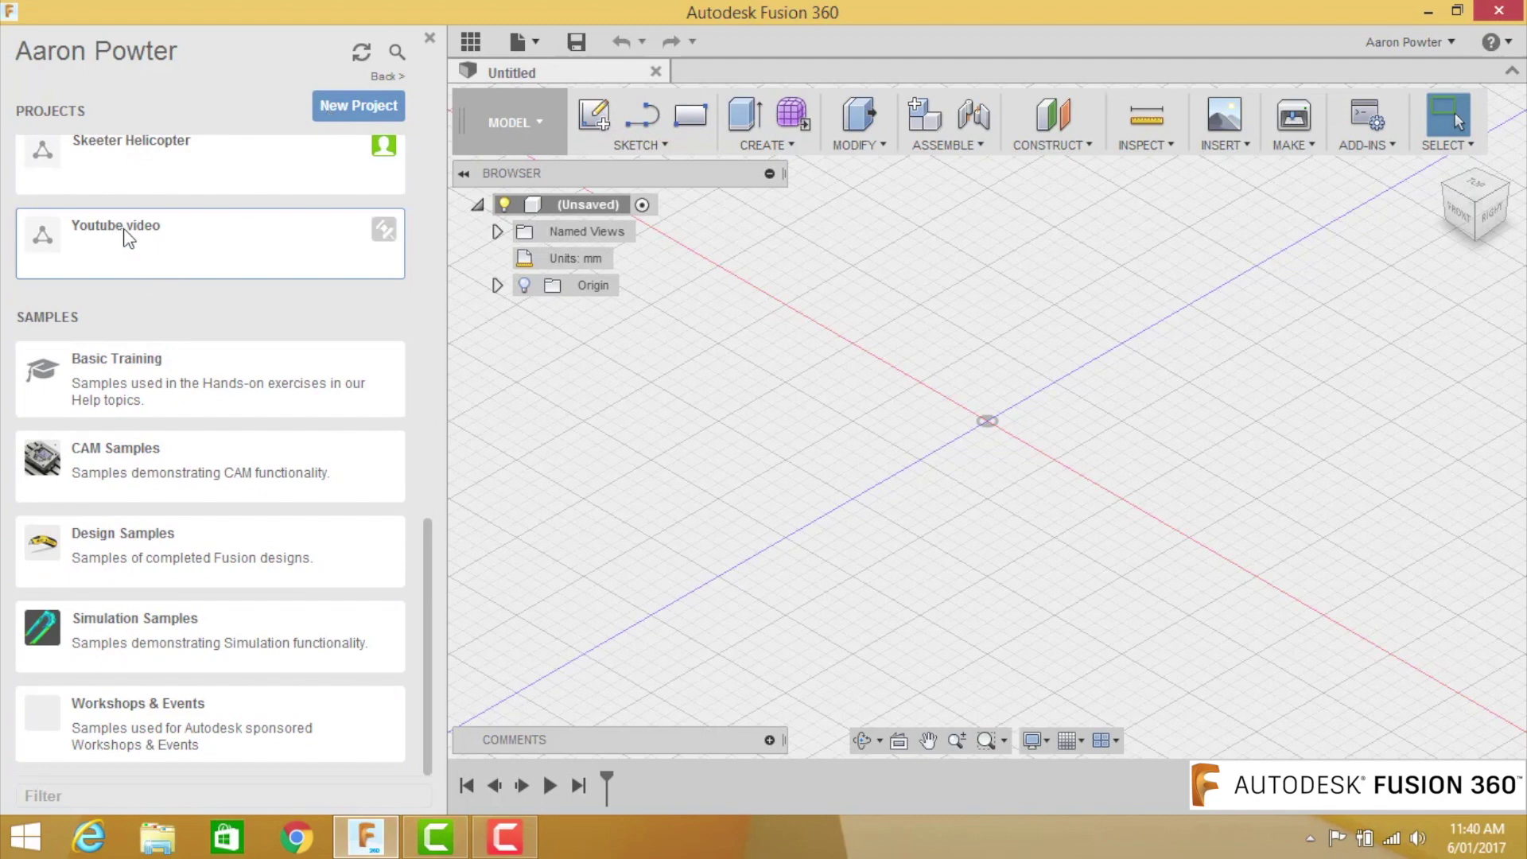
pyautogui.click(124, 229)
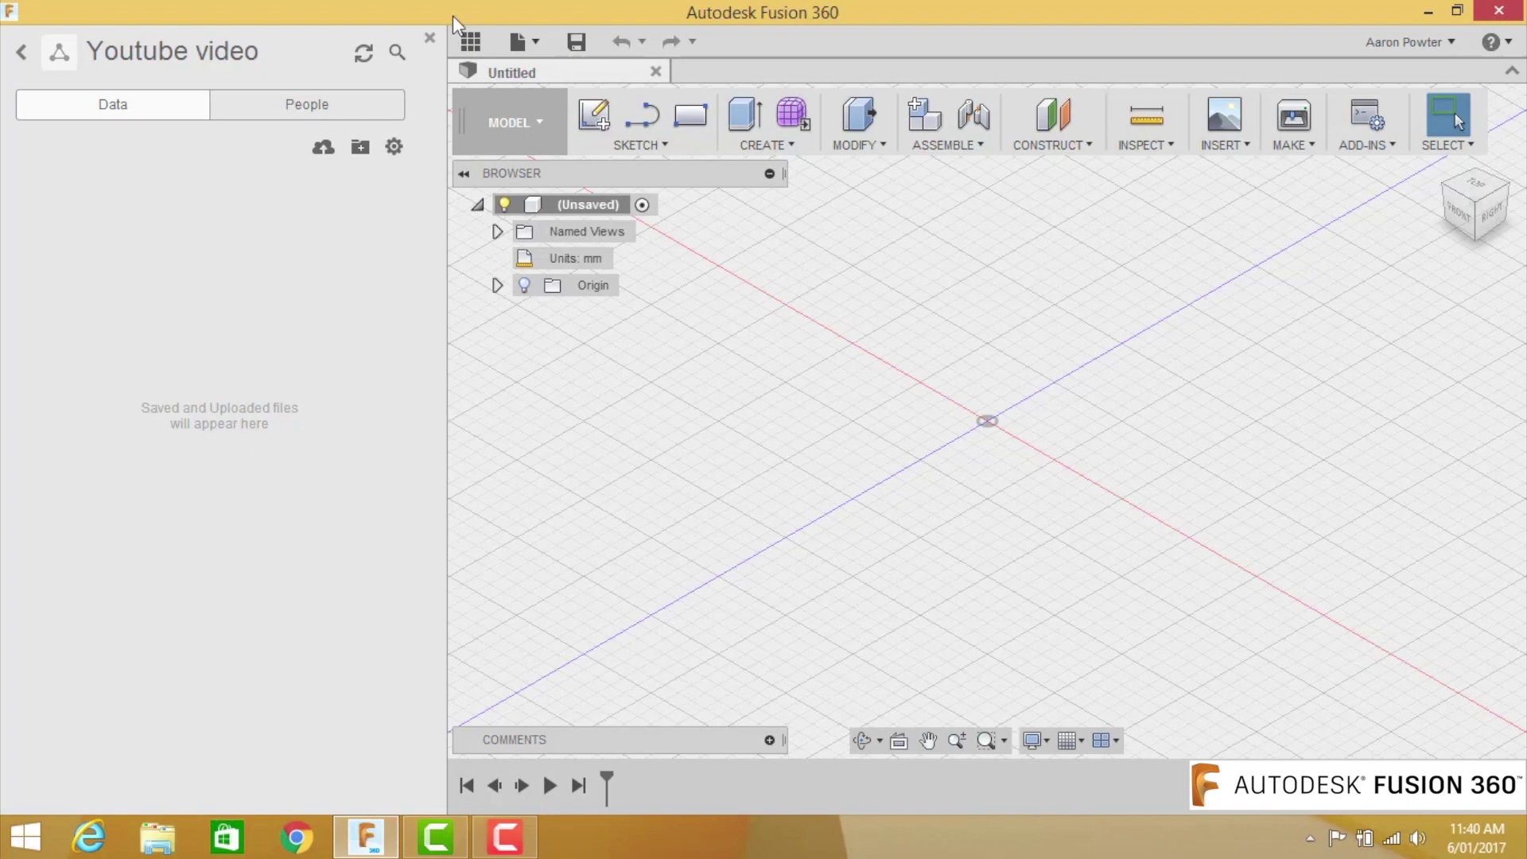
pyautogui.click(471, 40)
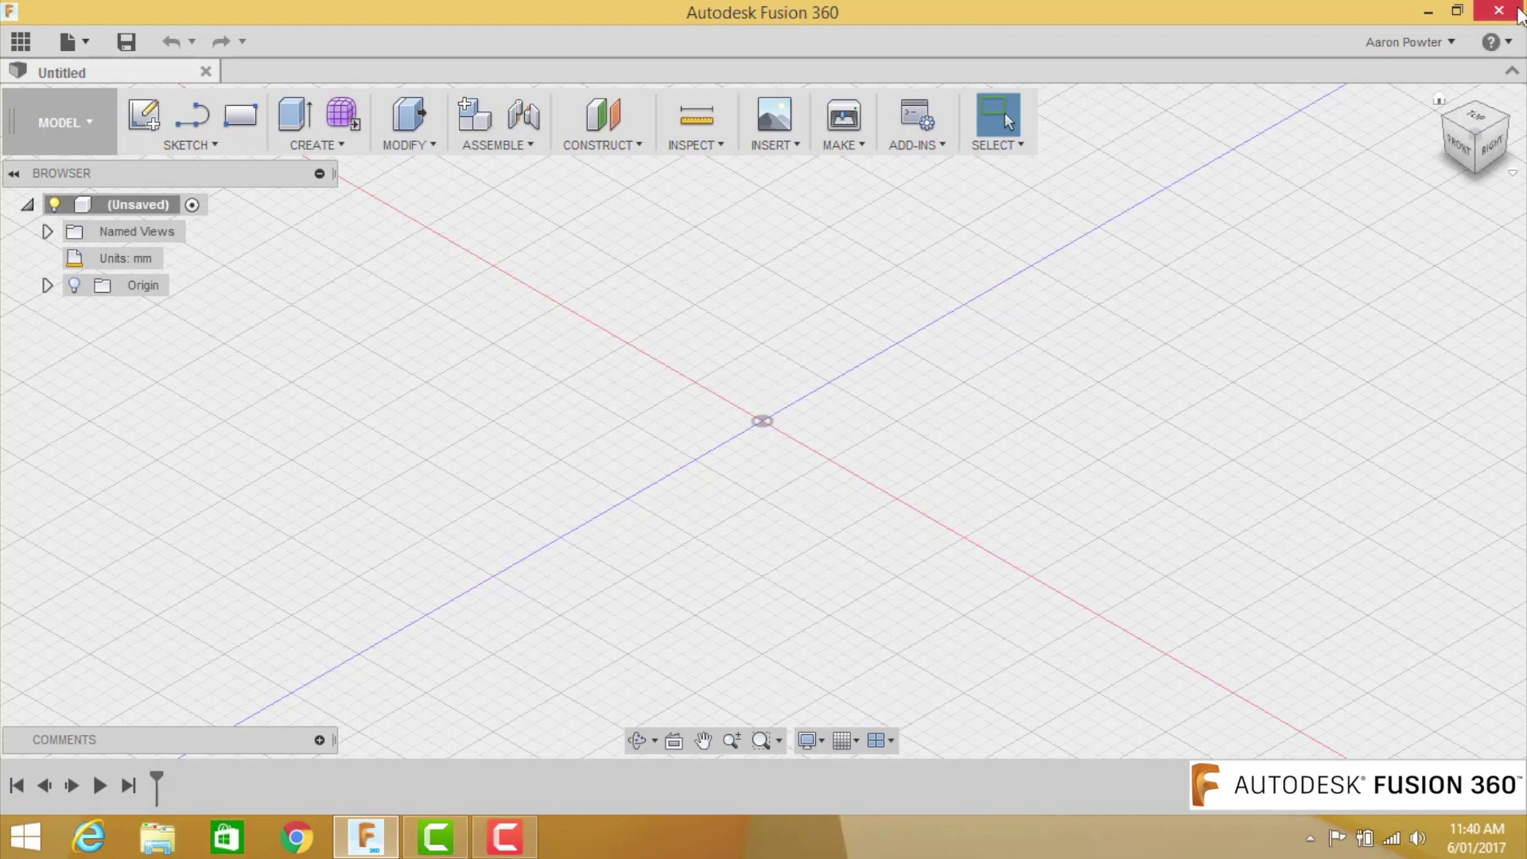
# Set the default modeling orientation to Z up in Preferences and apply it
pyautogui.click(1452, 44)
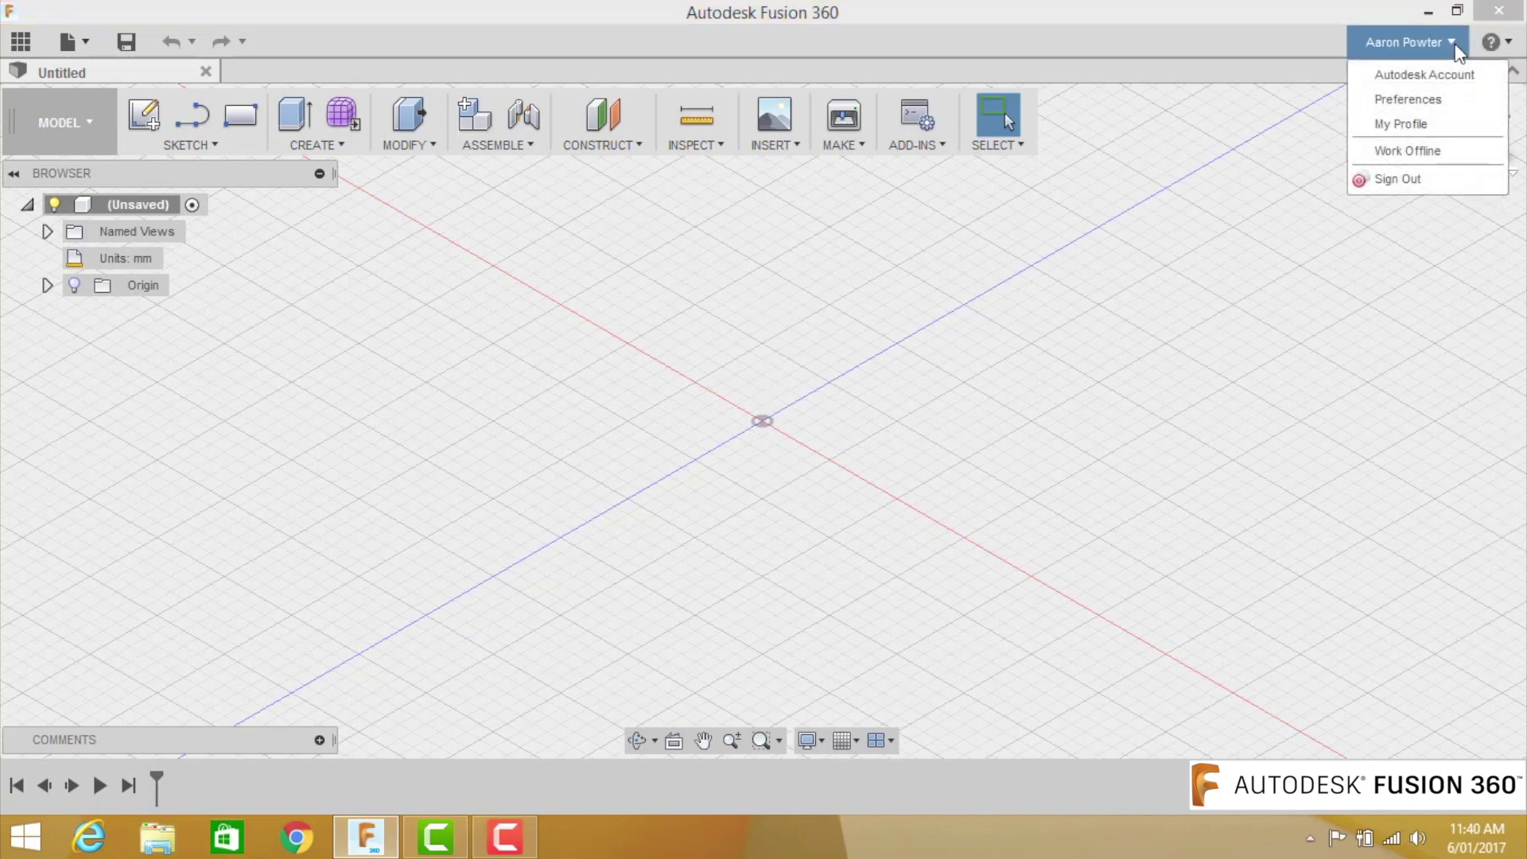
pyautogui.click(1405, 107)
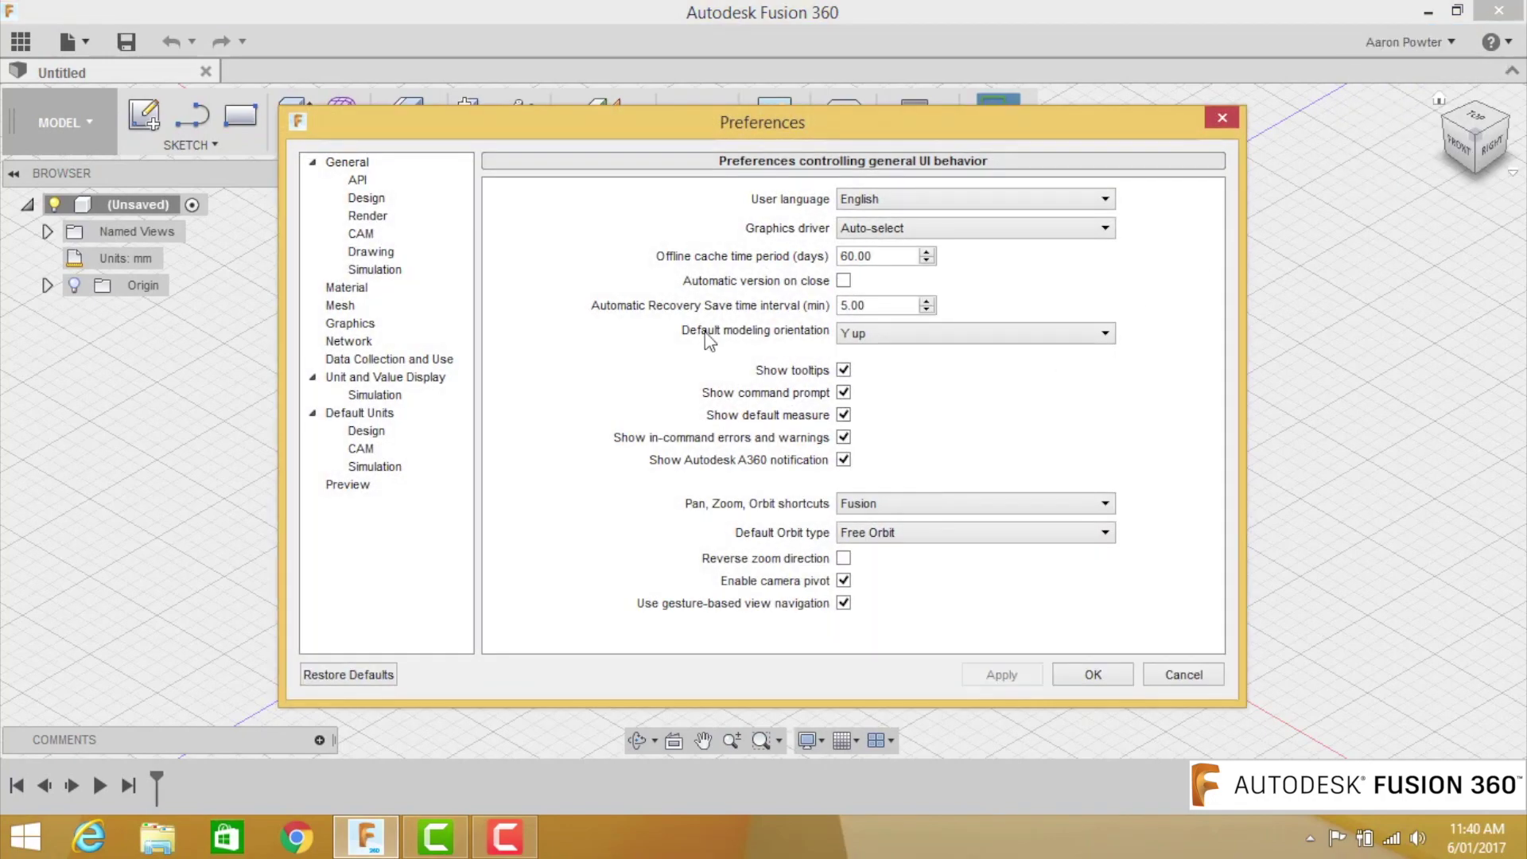
pyautogui.click(871, 337)
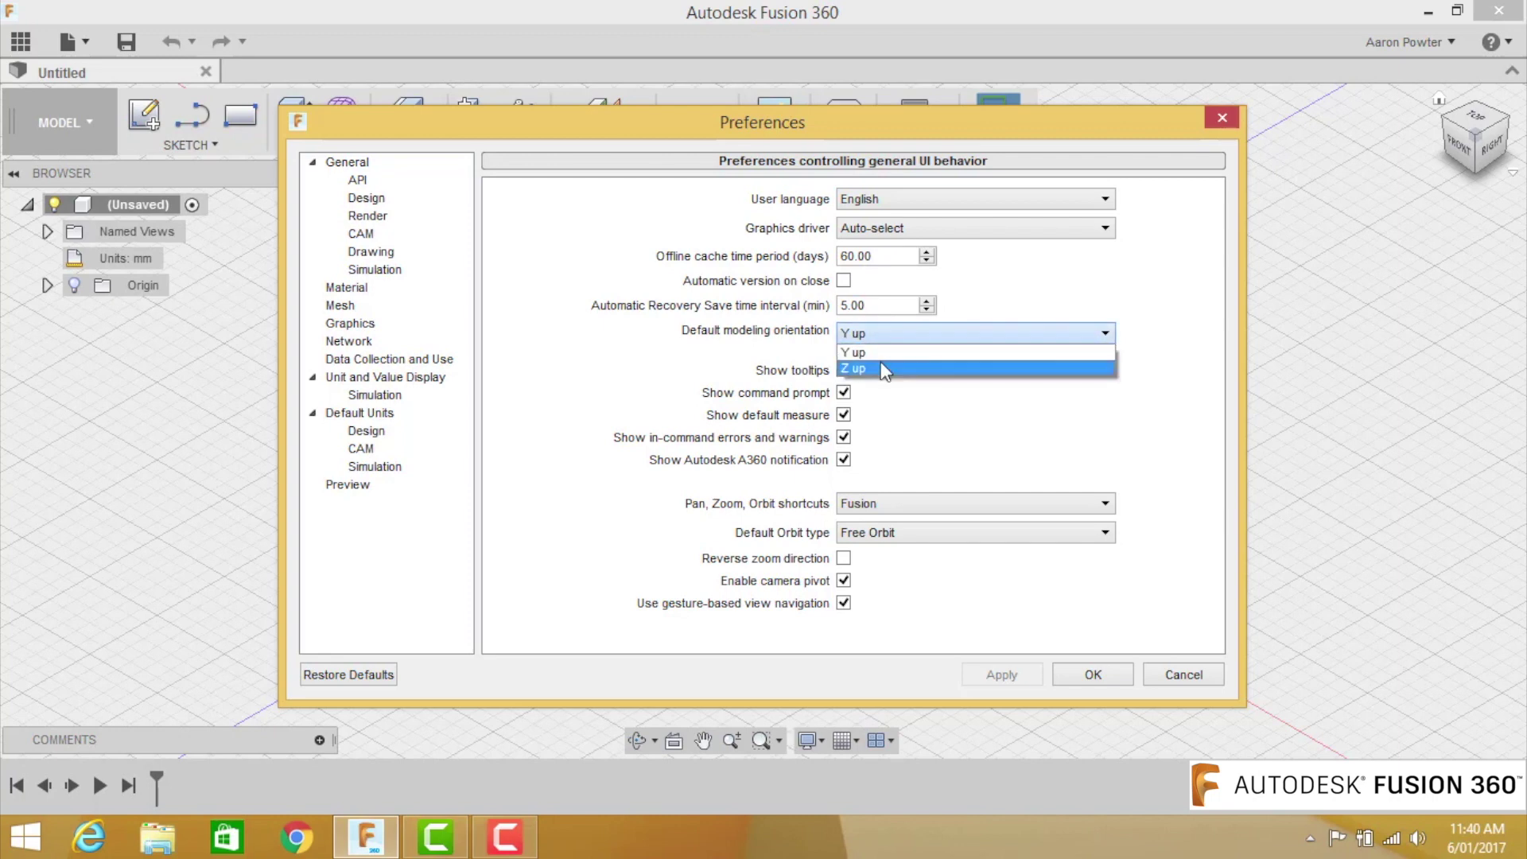
pyautogui.click(883, 370)
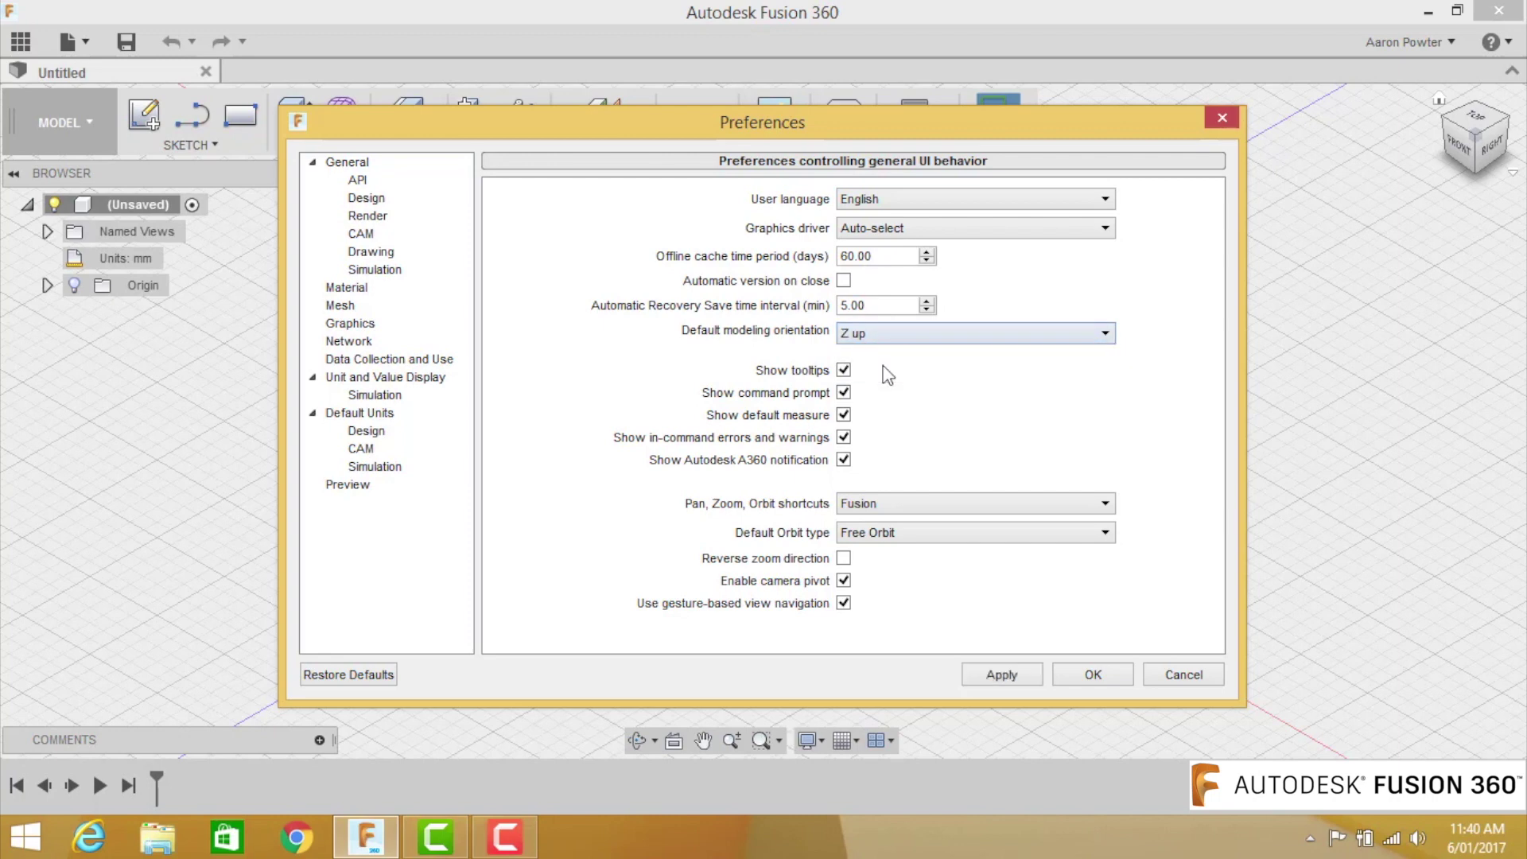
pyautogui.click(1009, 679)
pyautogui.click(1087, 675)
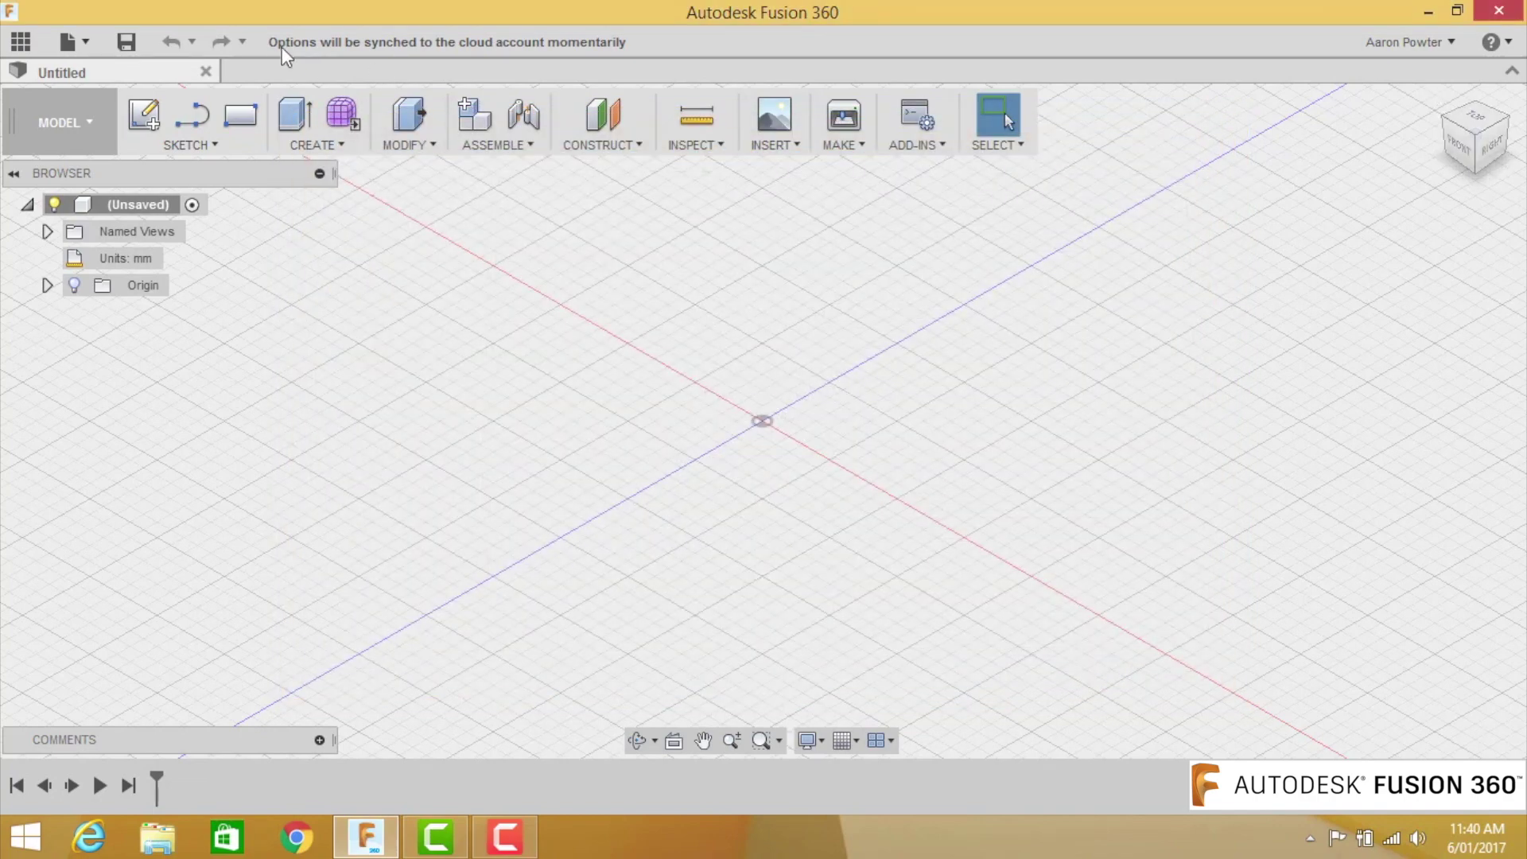
pyautogui.click(206, 72)
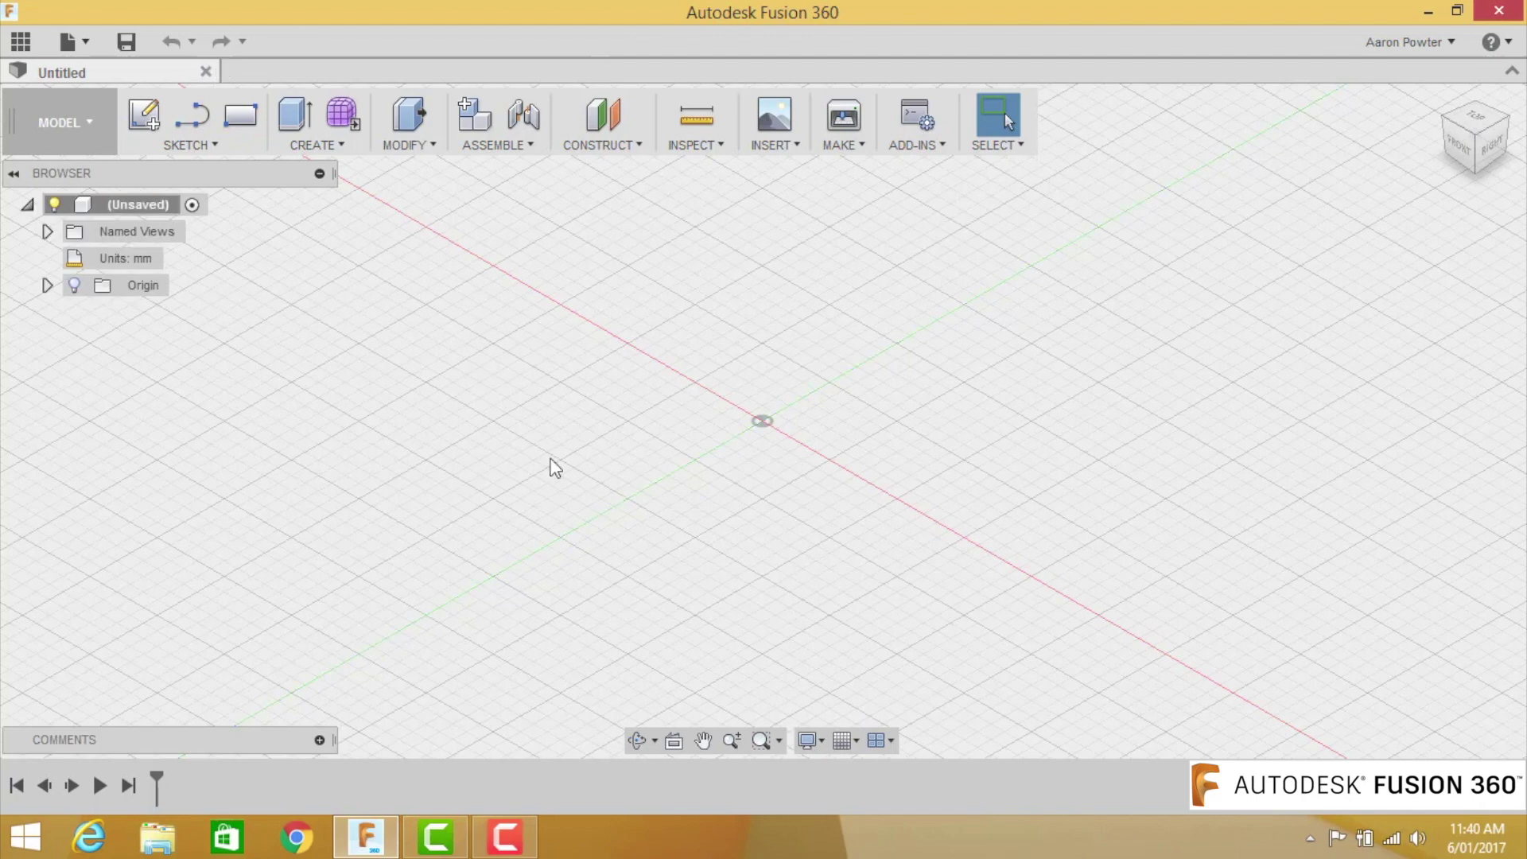
# Begin a new sketch on the XY ground origin plane
pyautogui.click(146, 123)
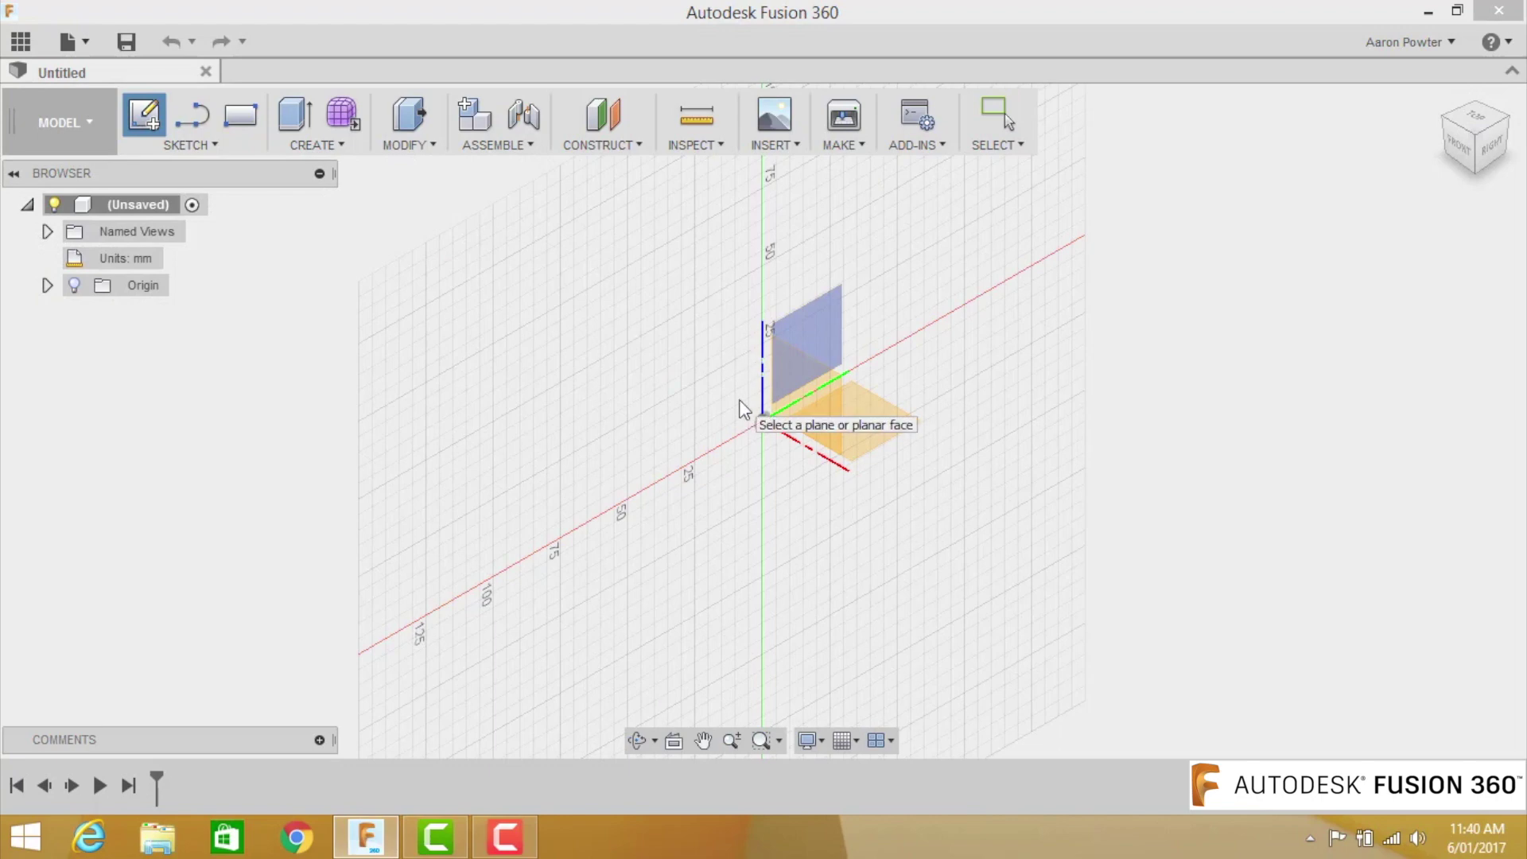
pyautogui.press('Escape')
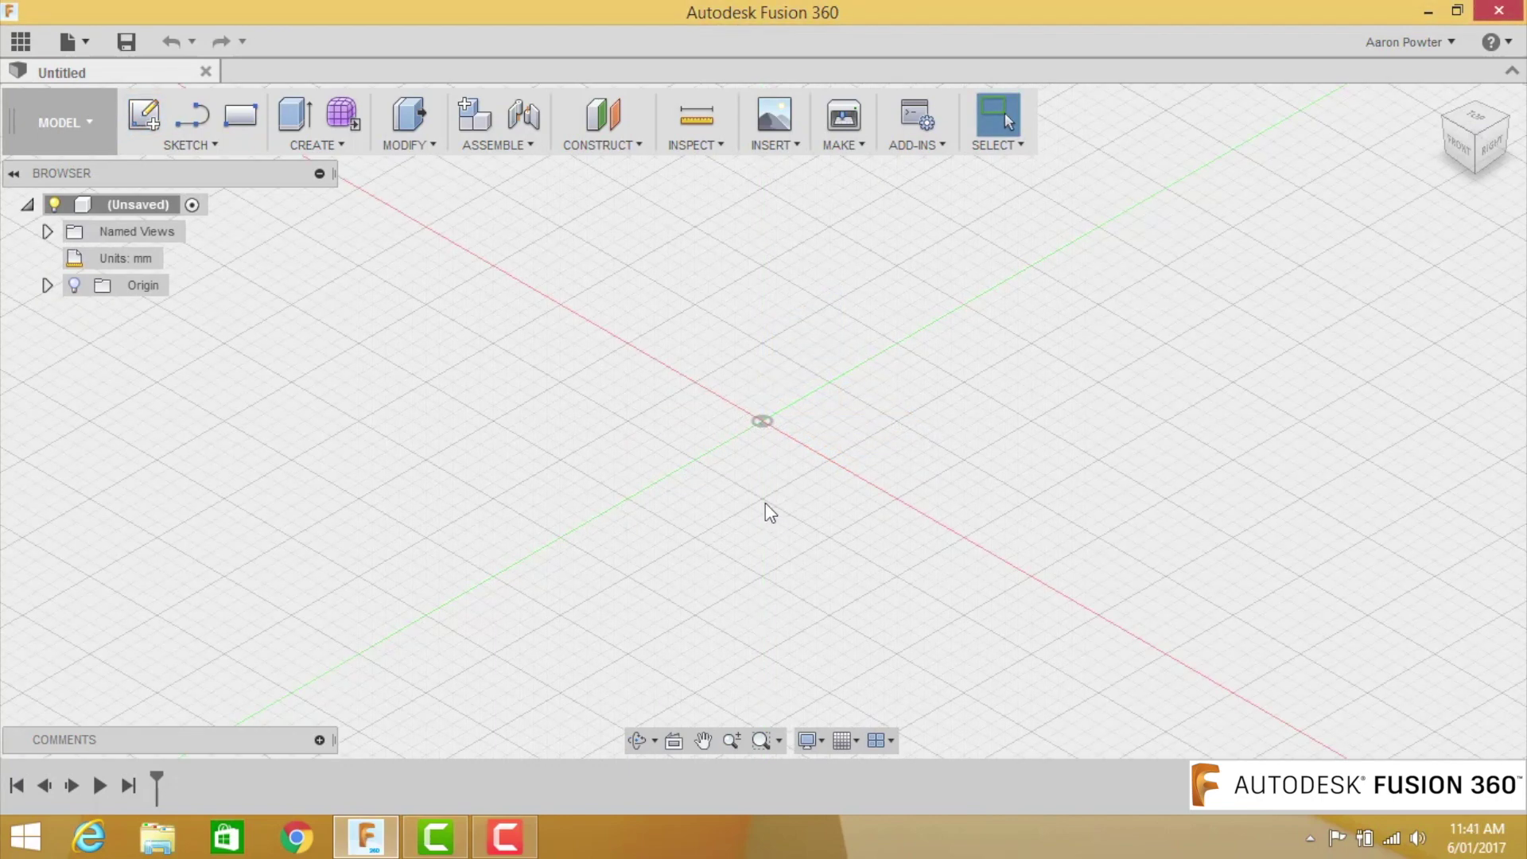
pyautogui.click(146, 121)
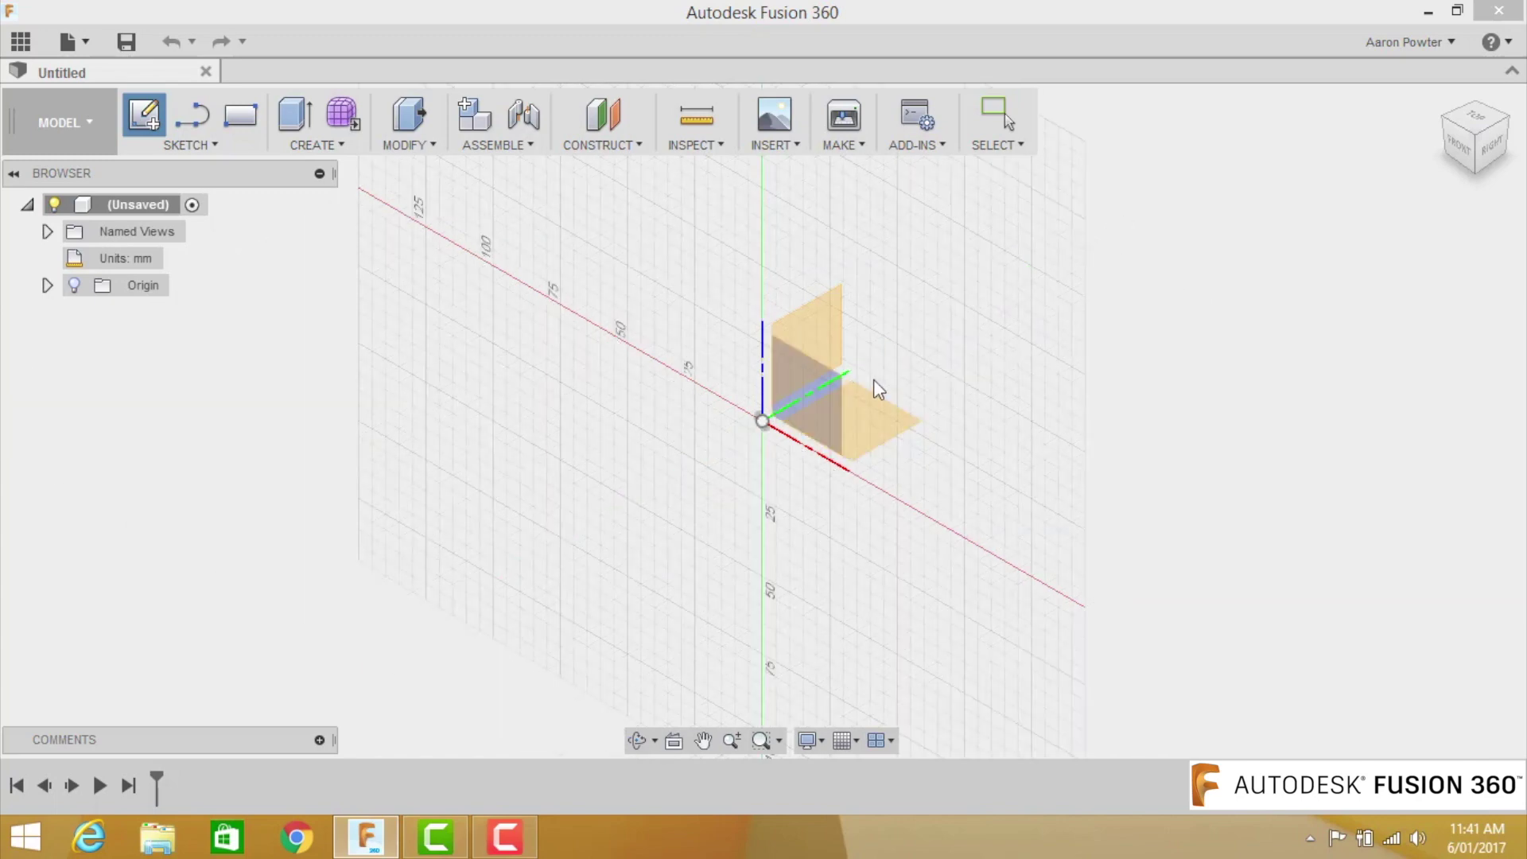
pyautogui.click(887, 427)
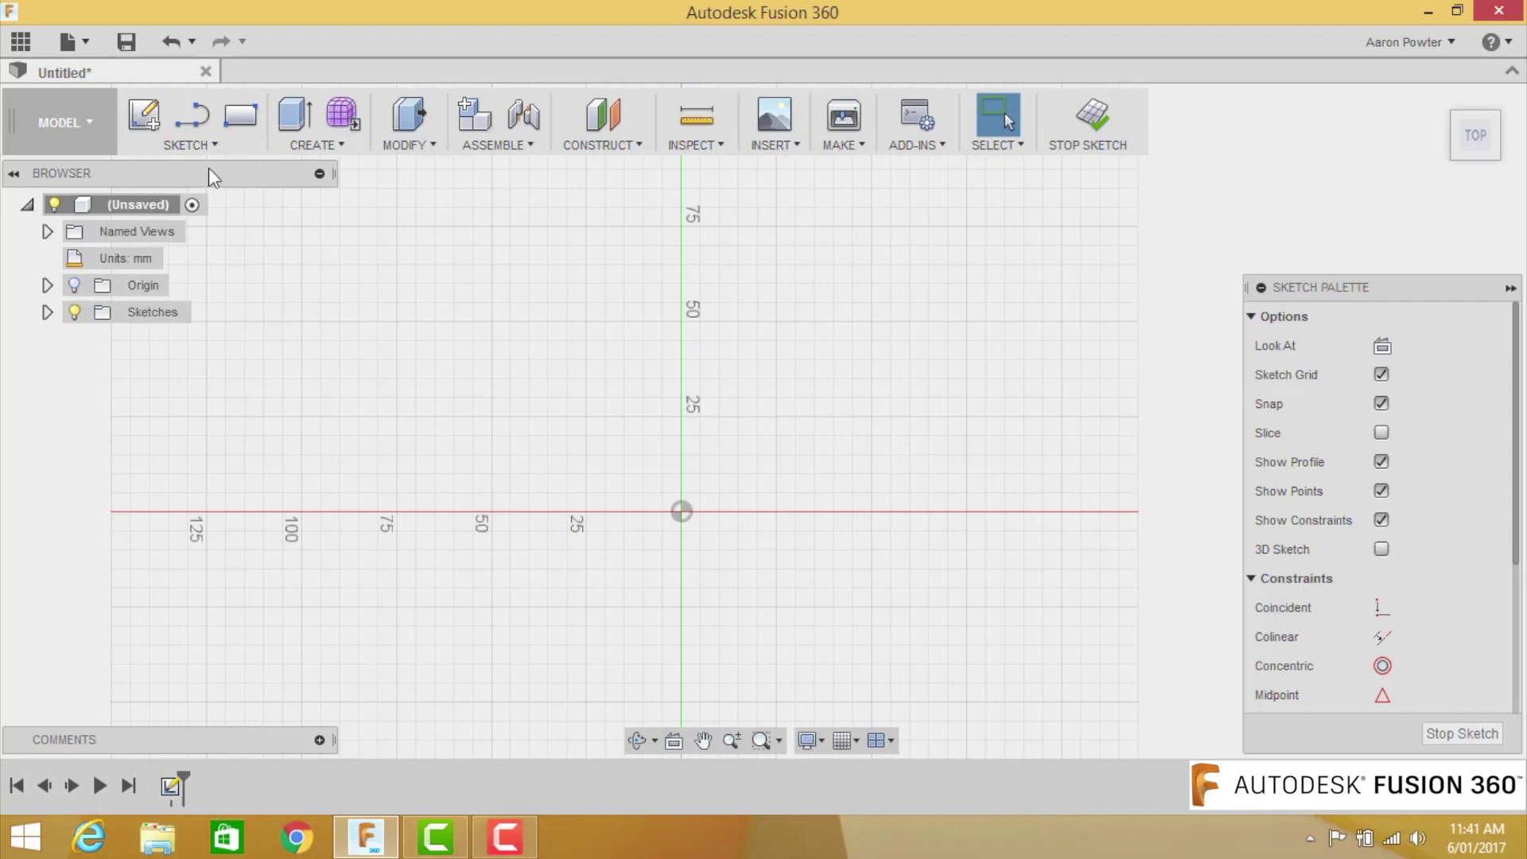
# Draw a center rectangle at the origin, 80 mm wide and 92 mm tall
pyautogui.click(193, 147)
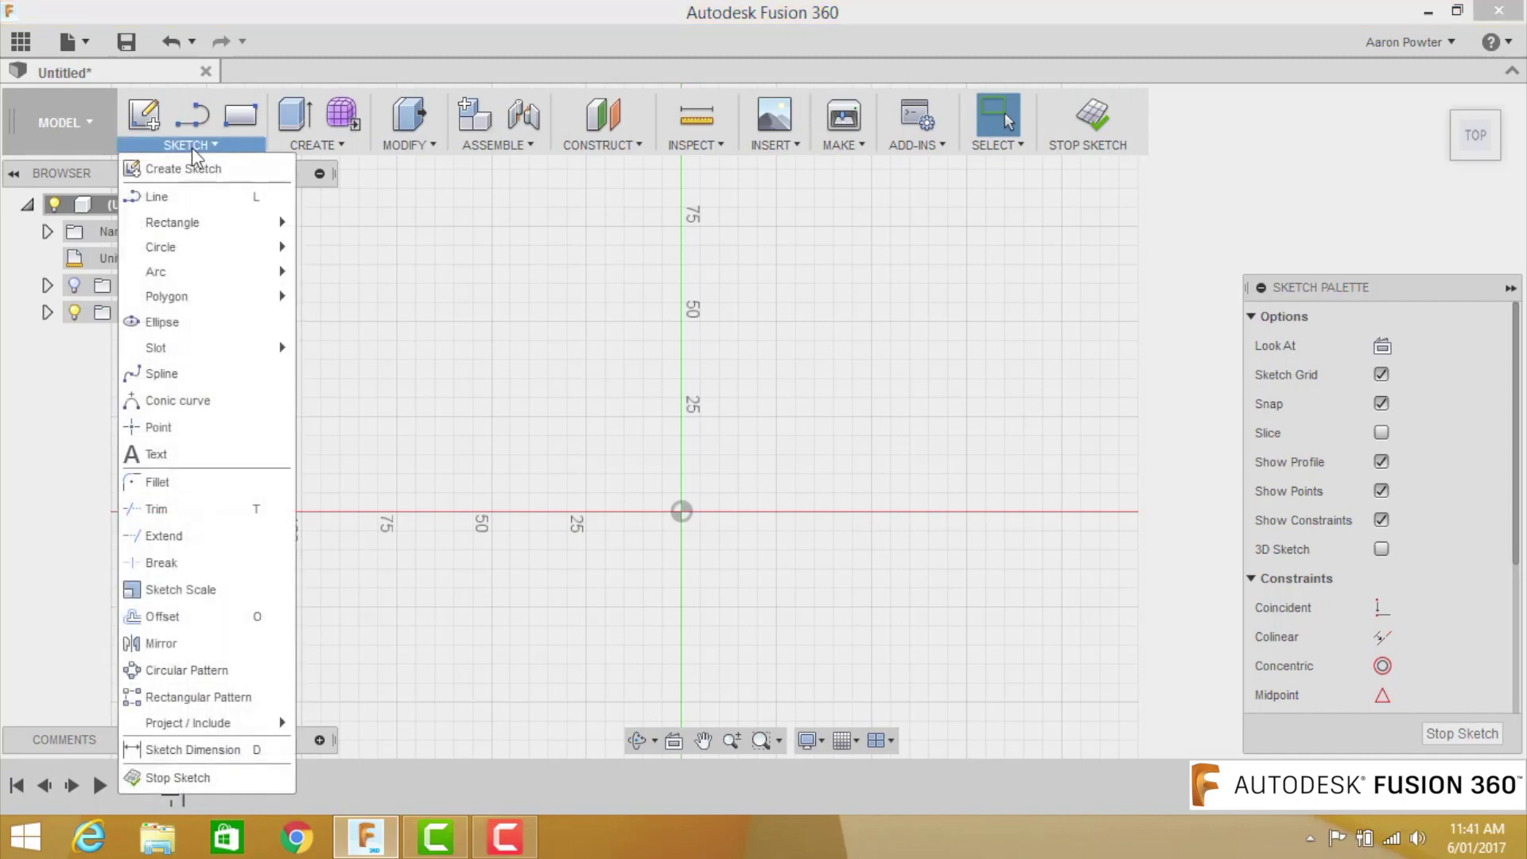
pyautogui.moveTo(175, 235)
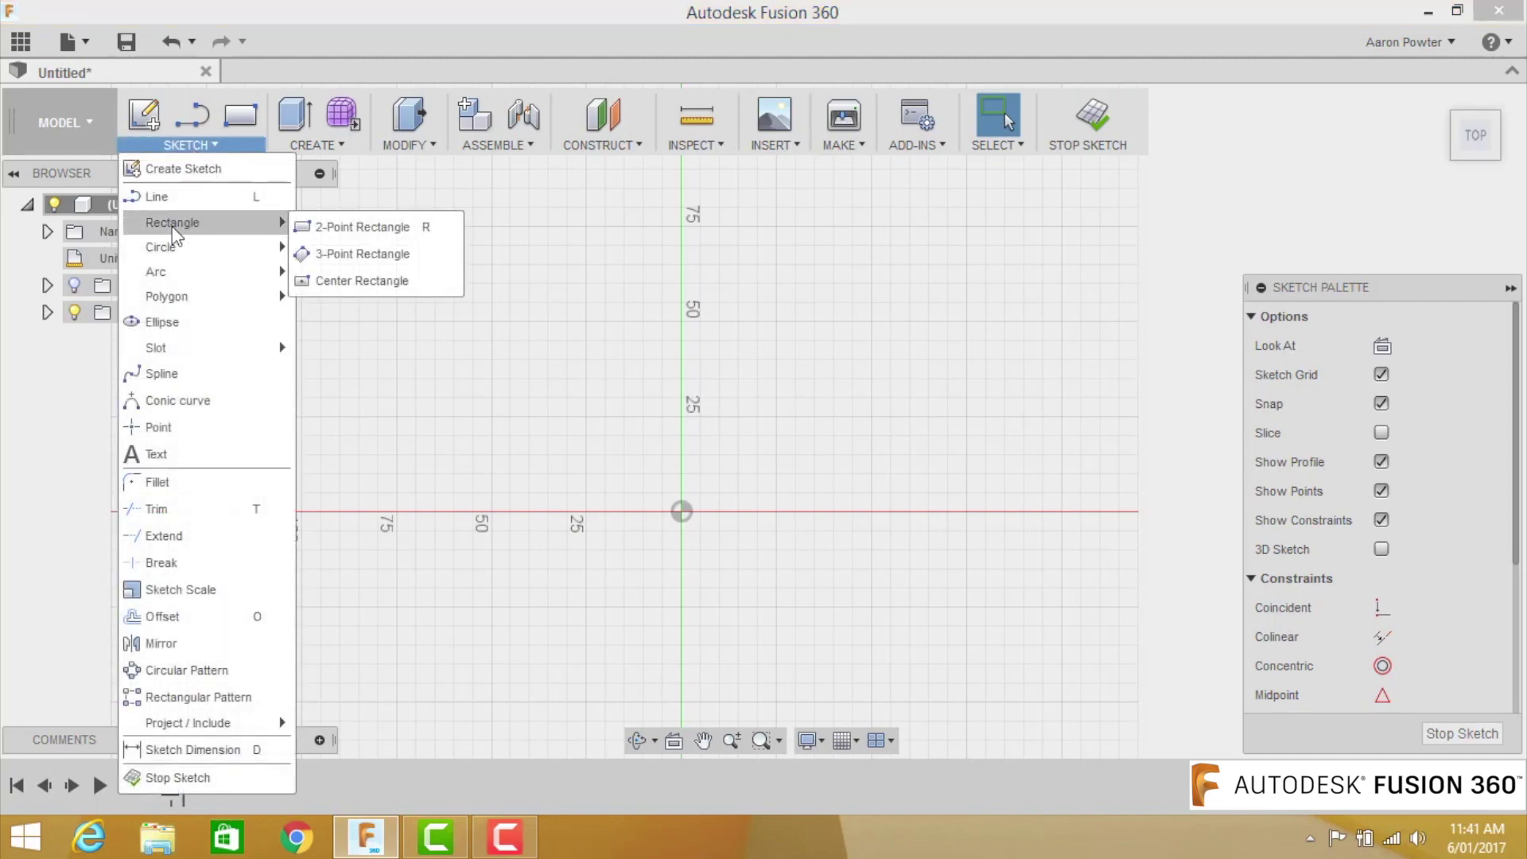
pyautogui.click(361, 282)
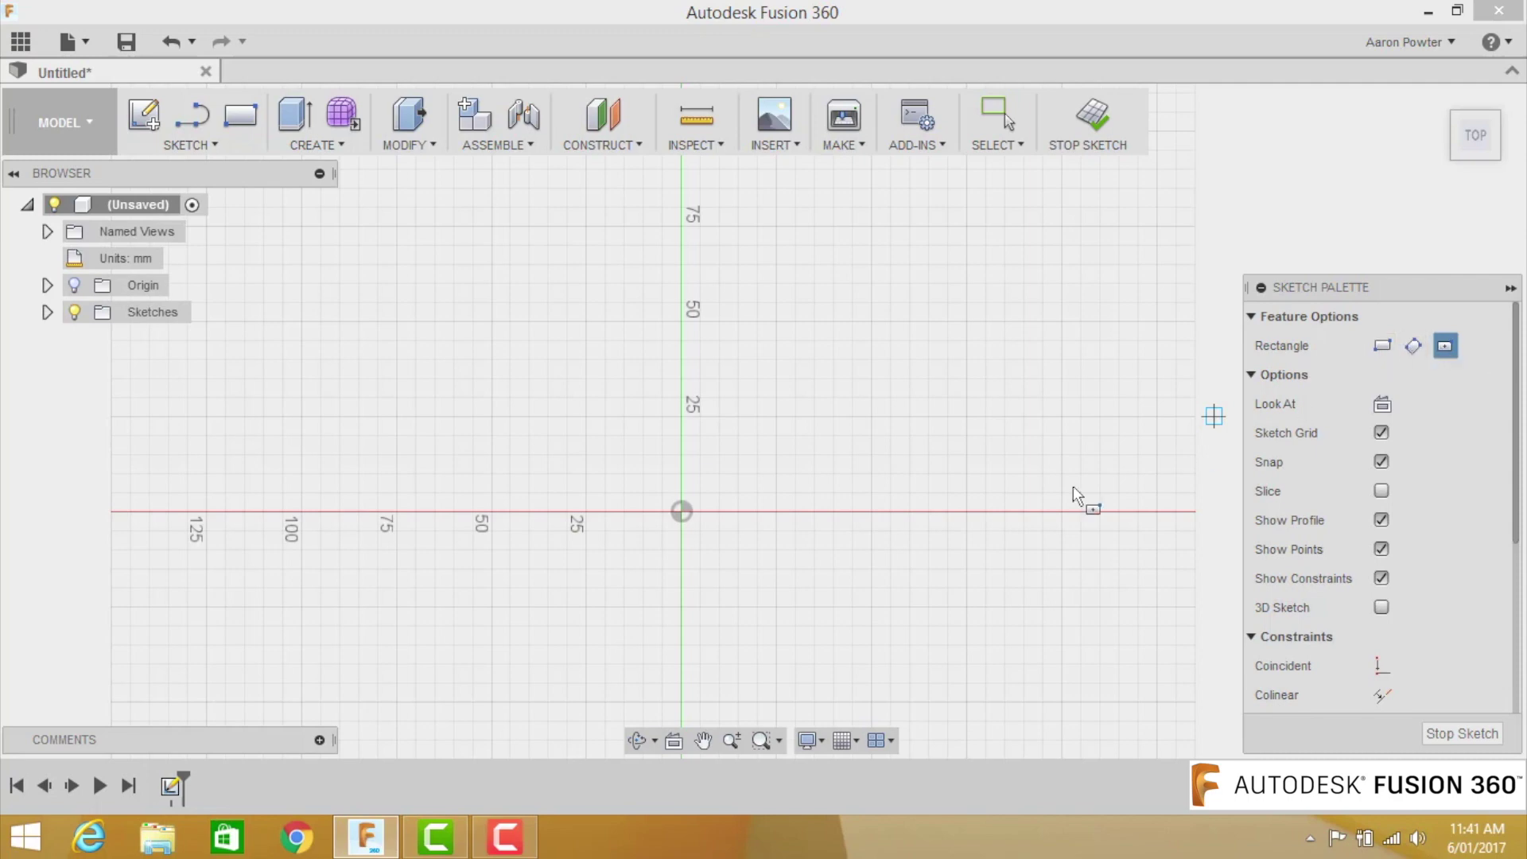
pyautogui.click(682, 511)
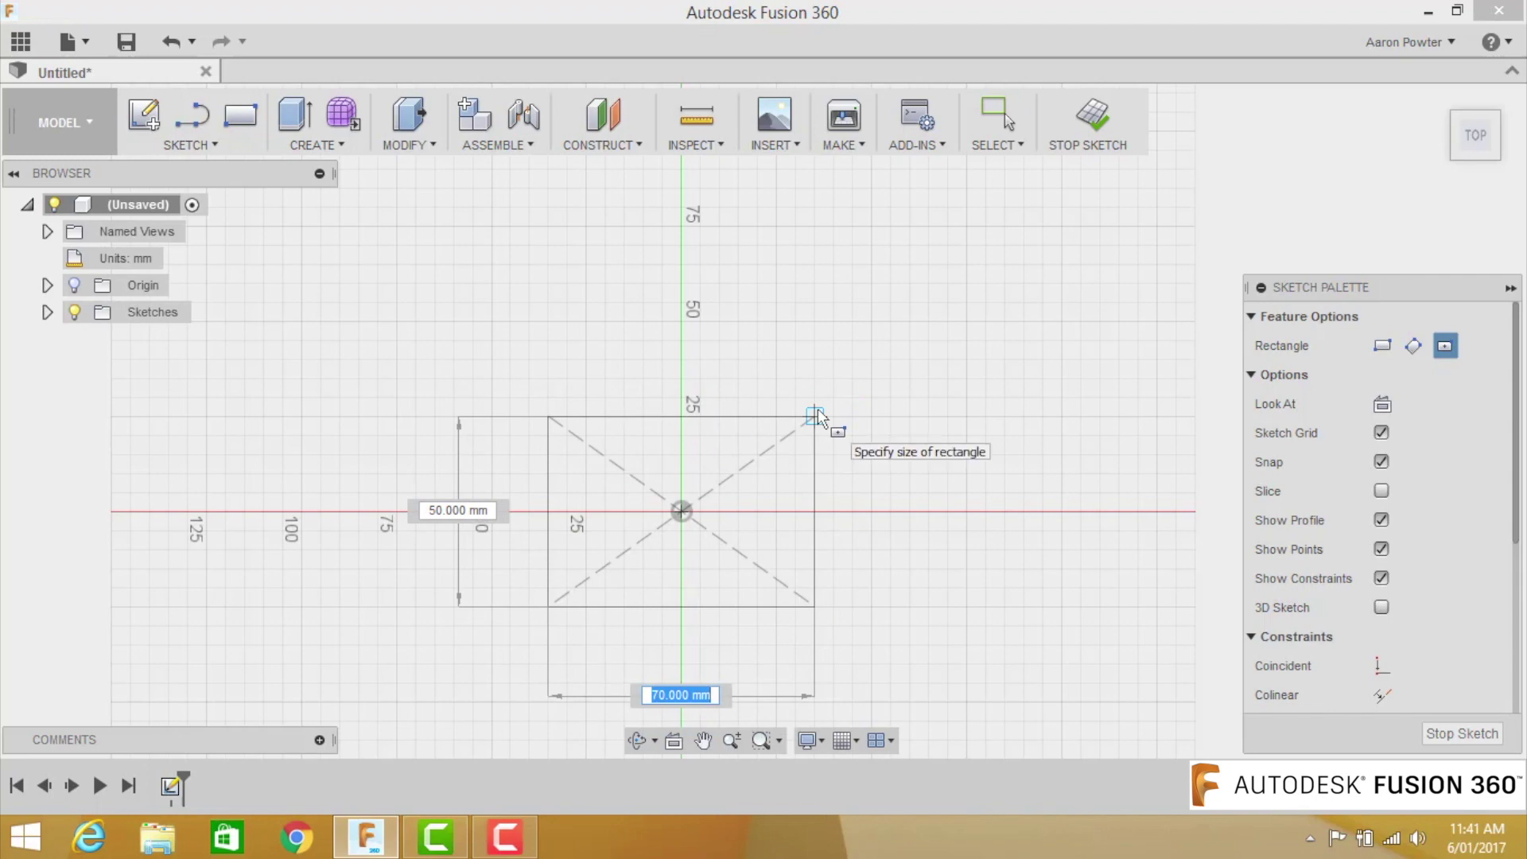
pyautogui.write('80')
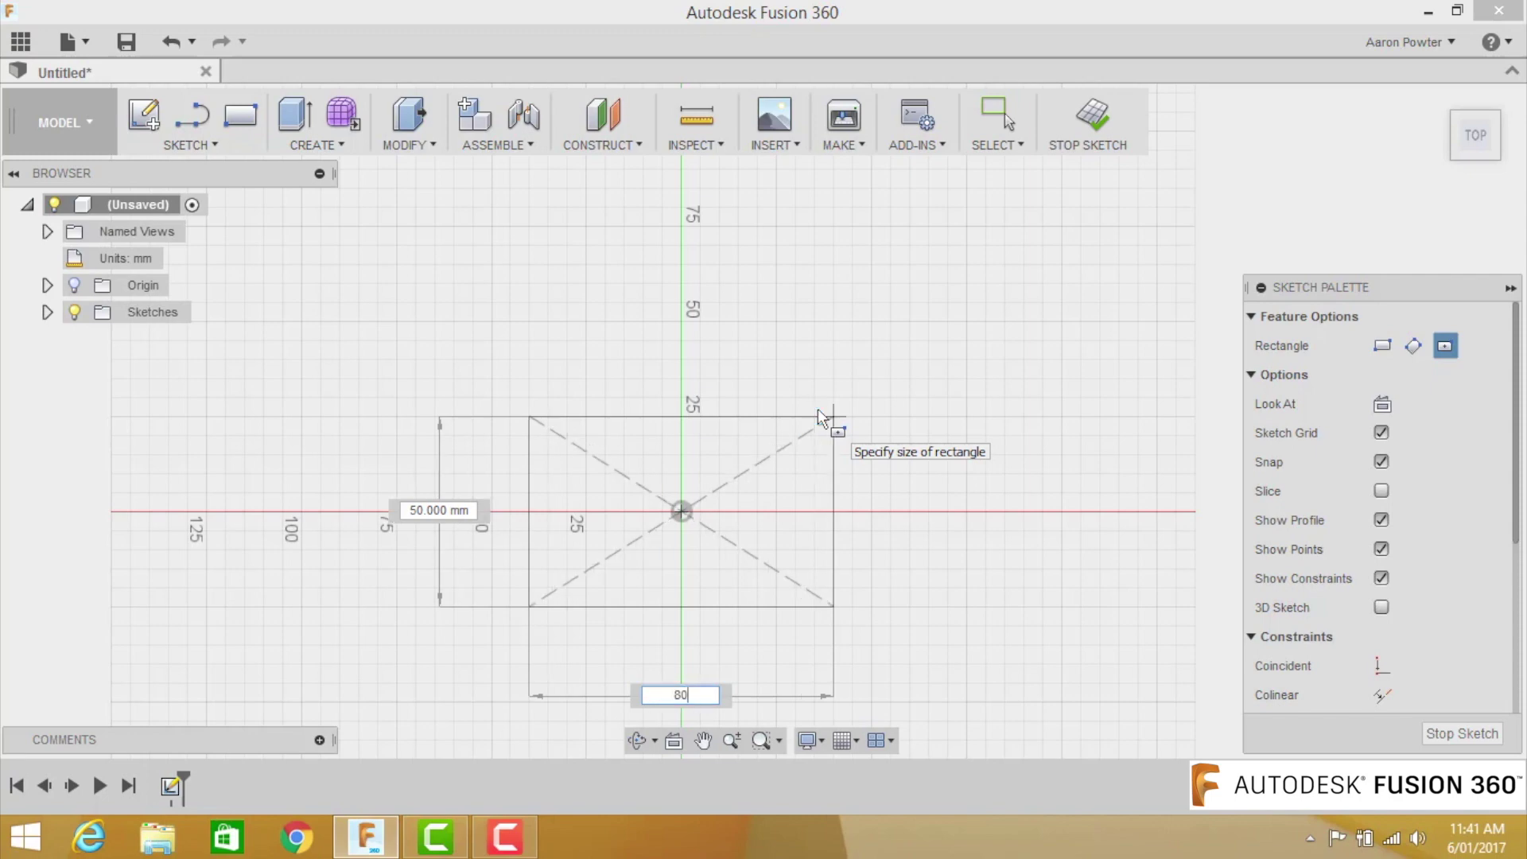
pyautogui.press('Tab')
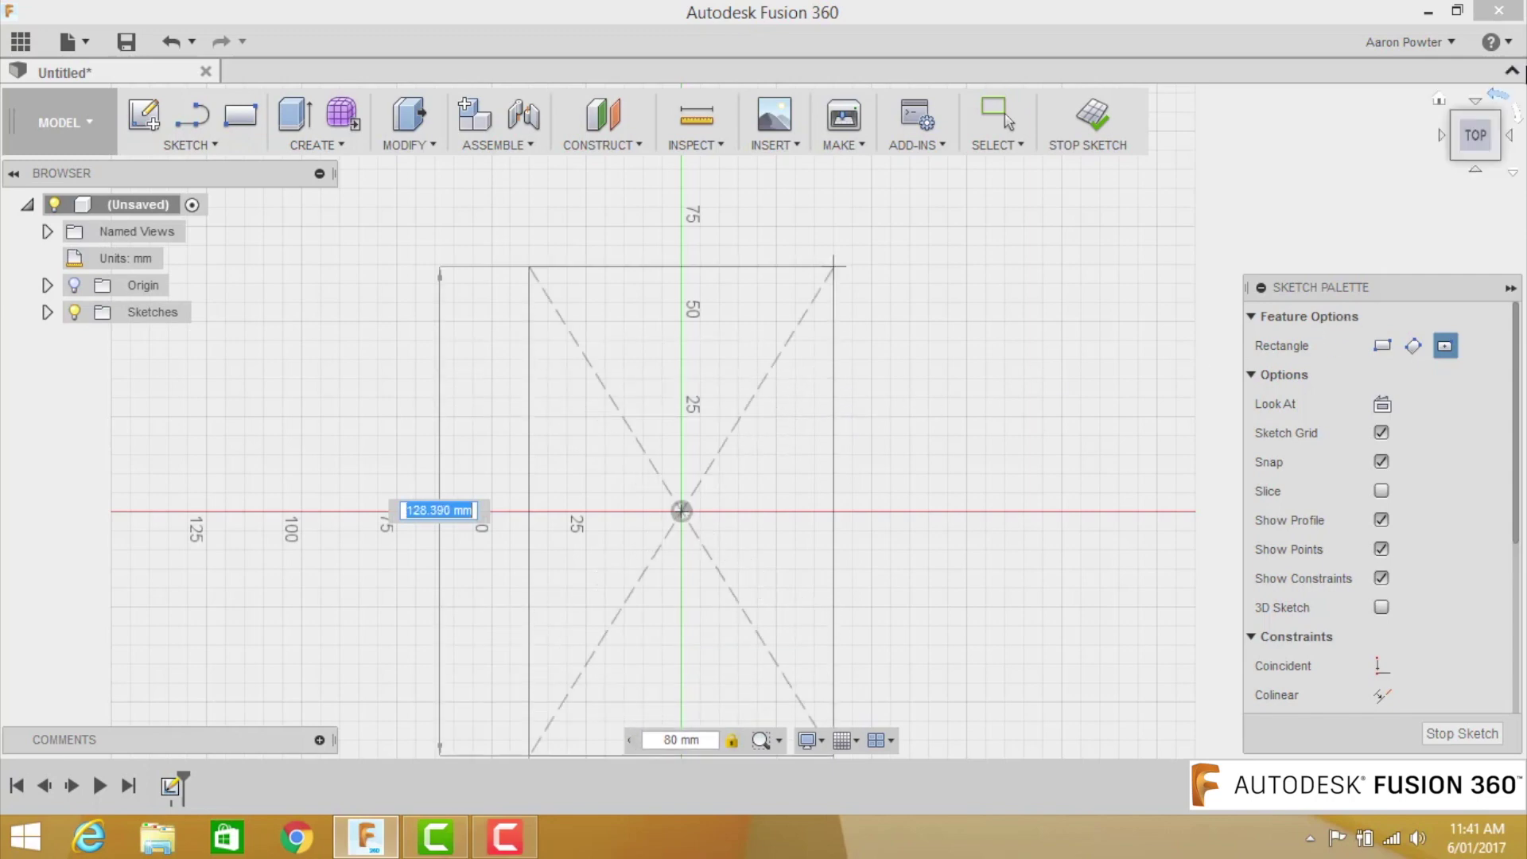
pyautogui.write('92')
pyautogui.press('Tab')
pyautogui.press('Return')
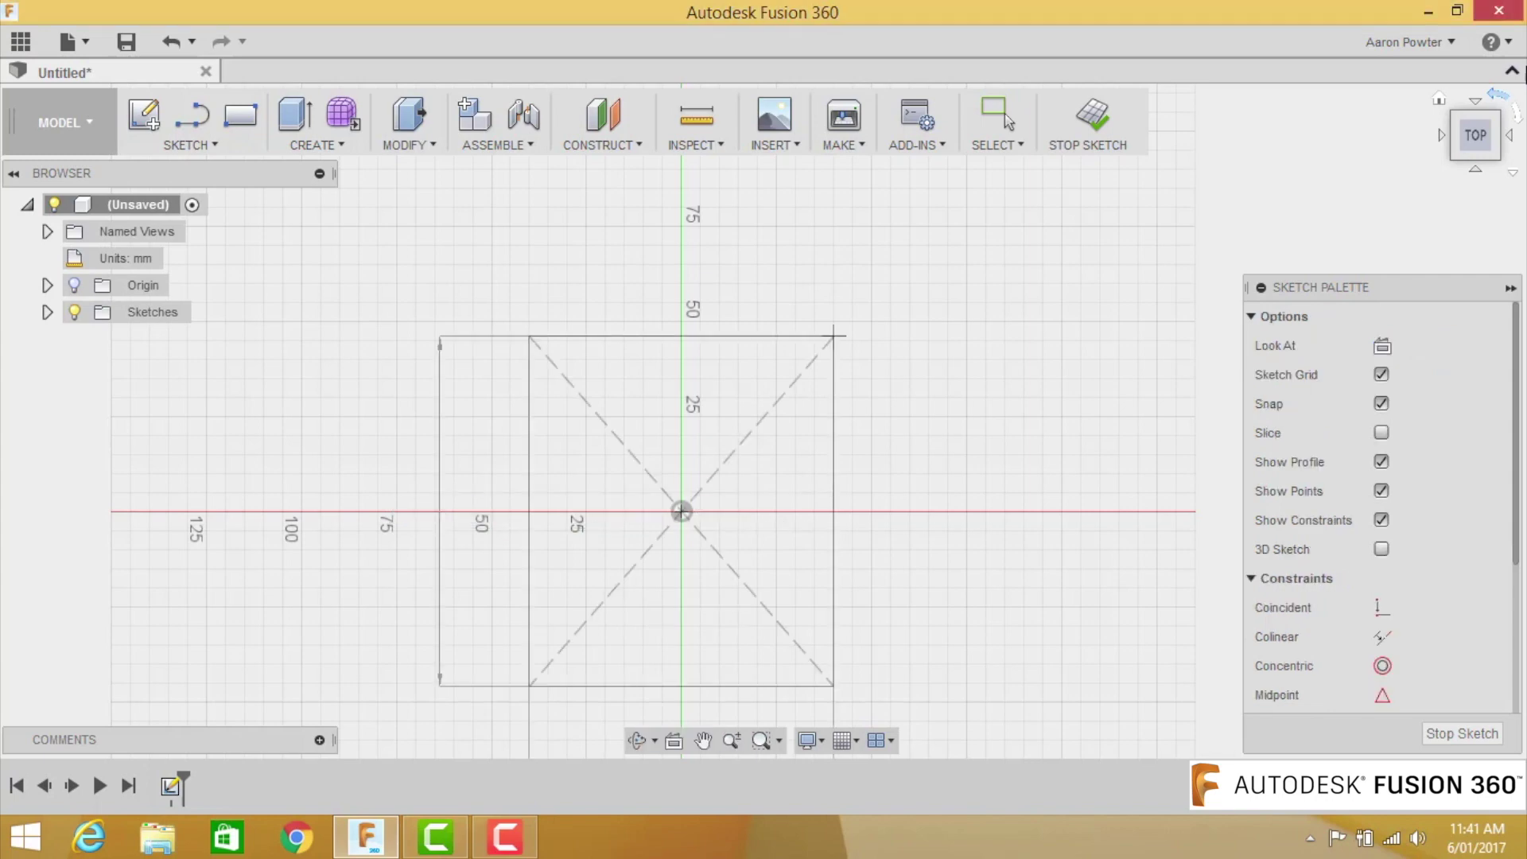
pyautogui.scroll(-2, 812, 499)
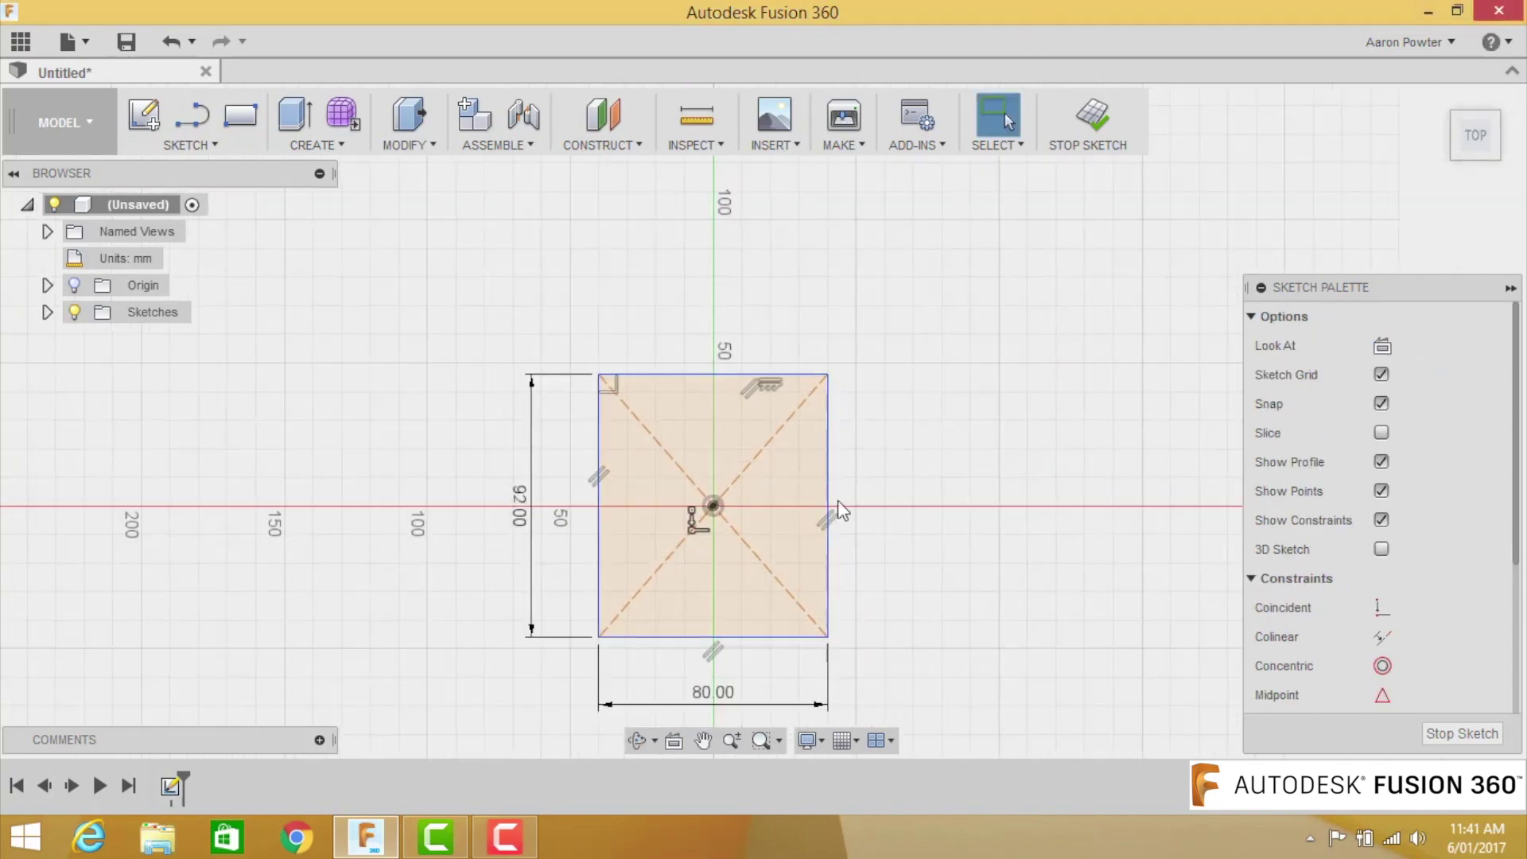
# Replace the rectangle's width dimension with an 80 mm dimension on the bottom edge
pyautogui.moveTo(835, 511); pyautogui.dragTo(821, 375, button='middle')
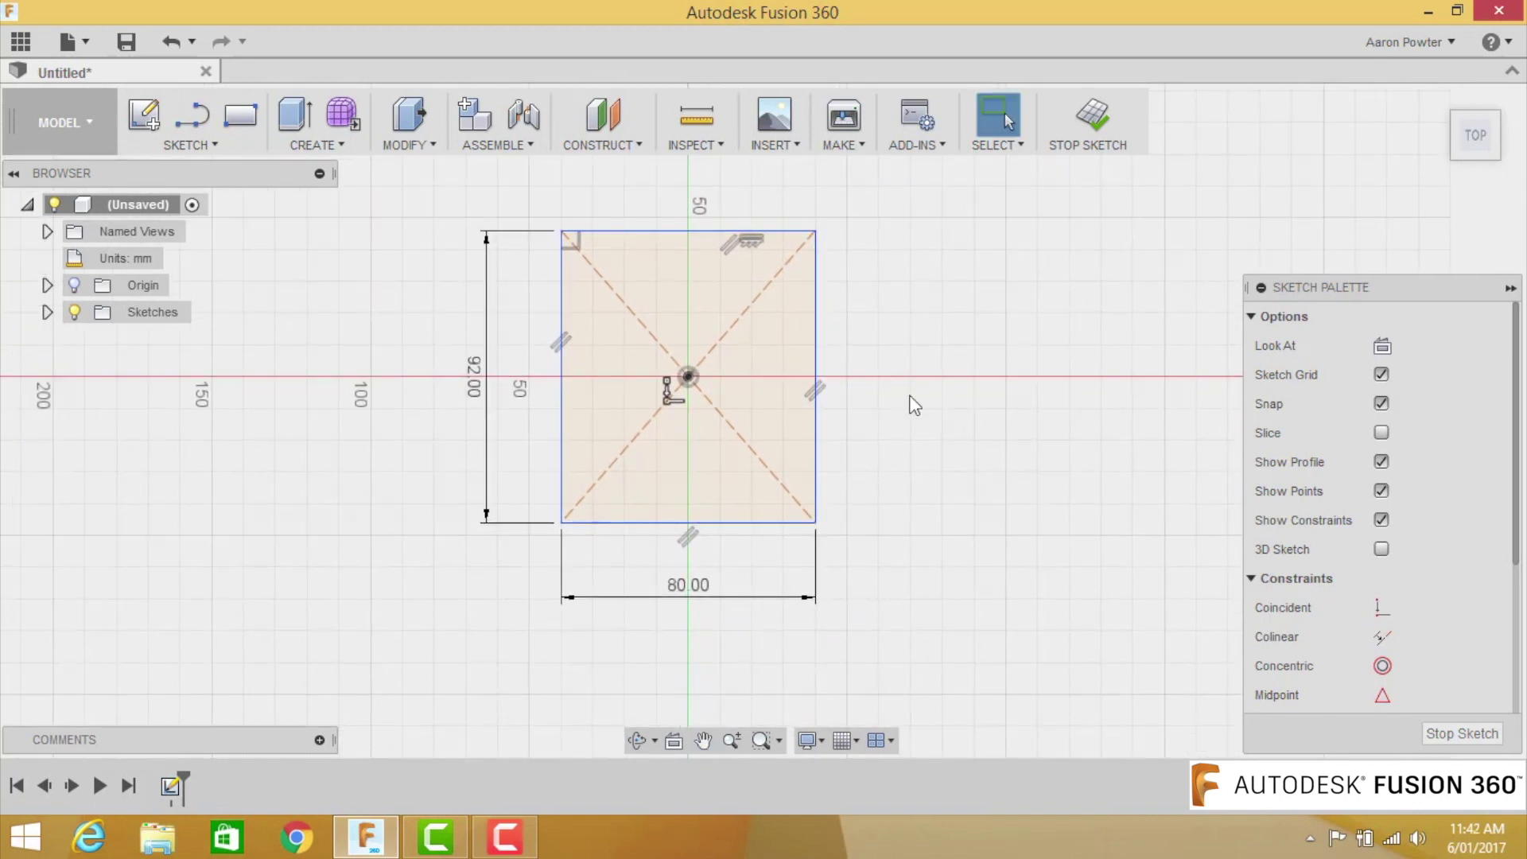
pyautogui.click(689, 598)
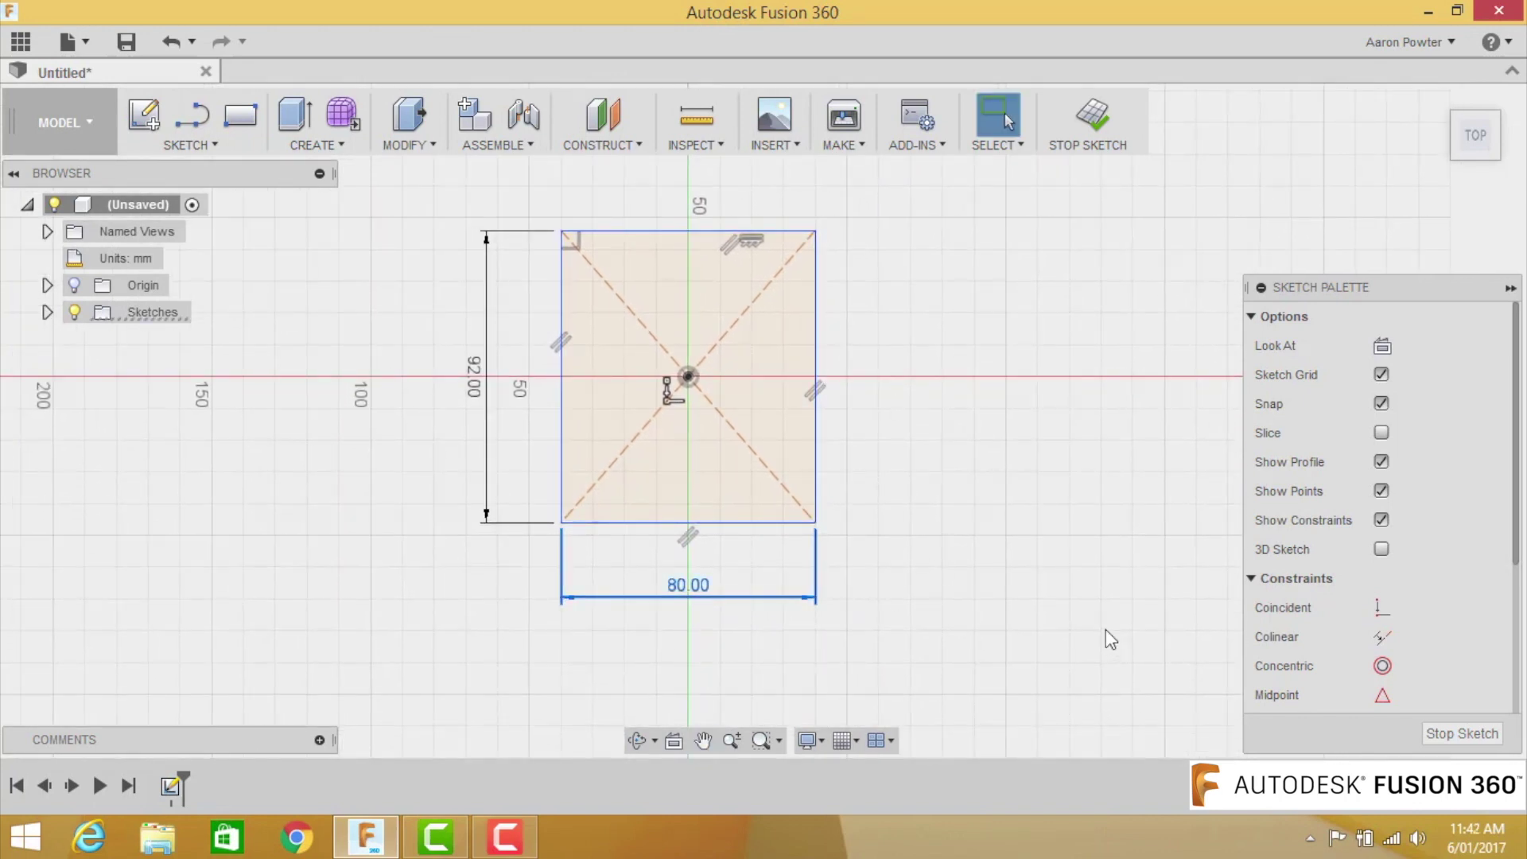
pyautogui.press('Delete')
pyautogui.click(218, 148)
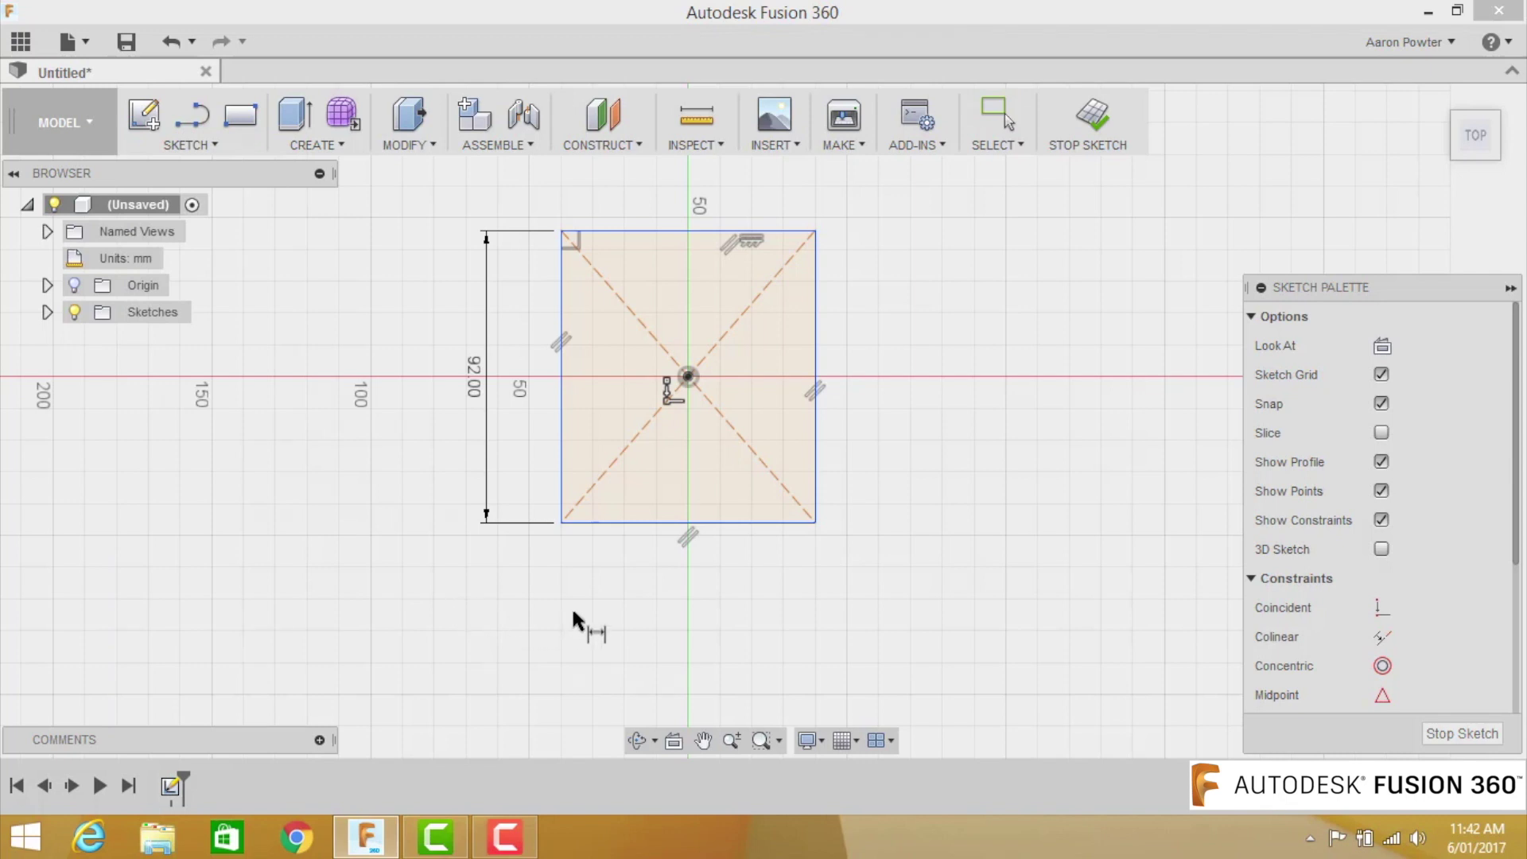
pyautogui.click(668, 527)
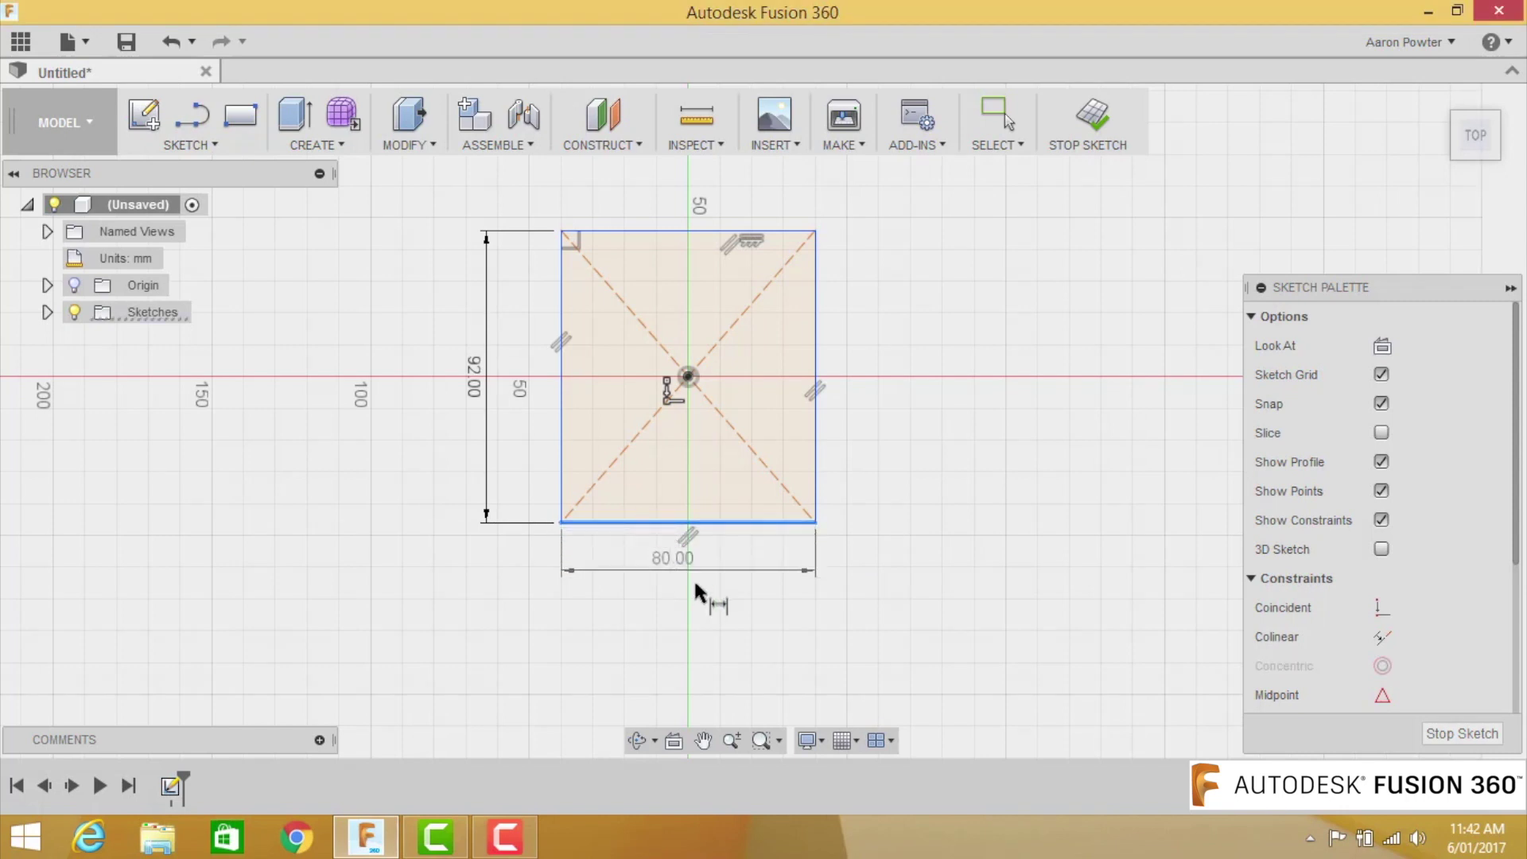
pyautogui.click(690, 603)
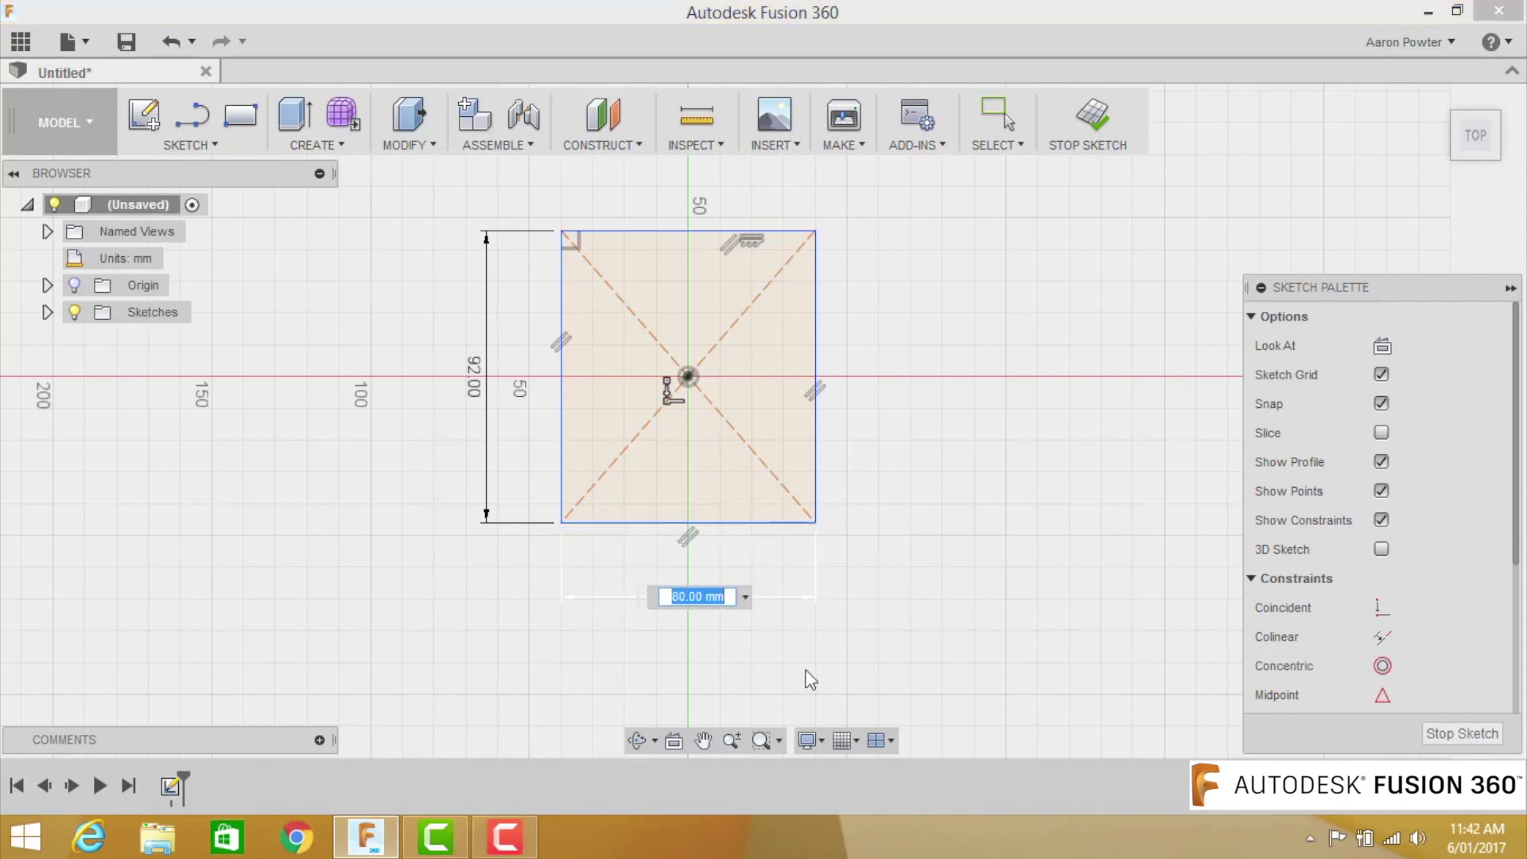
pyautogui.press('Return')
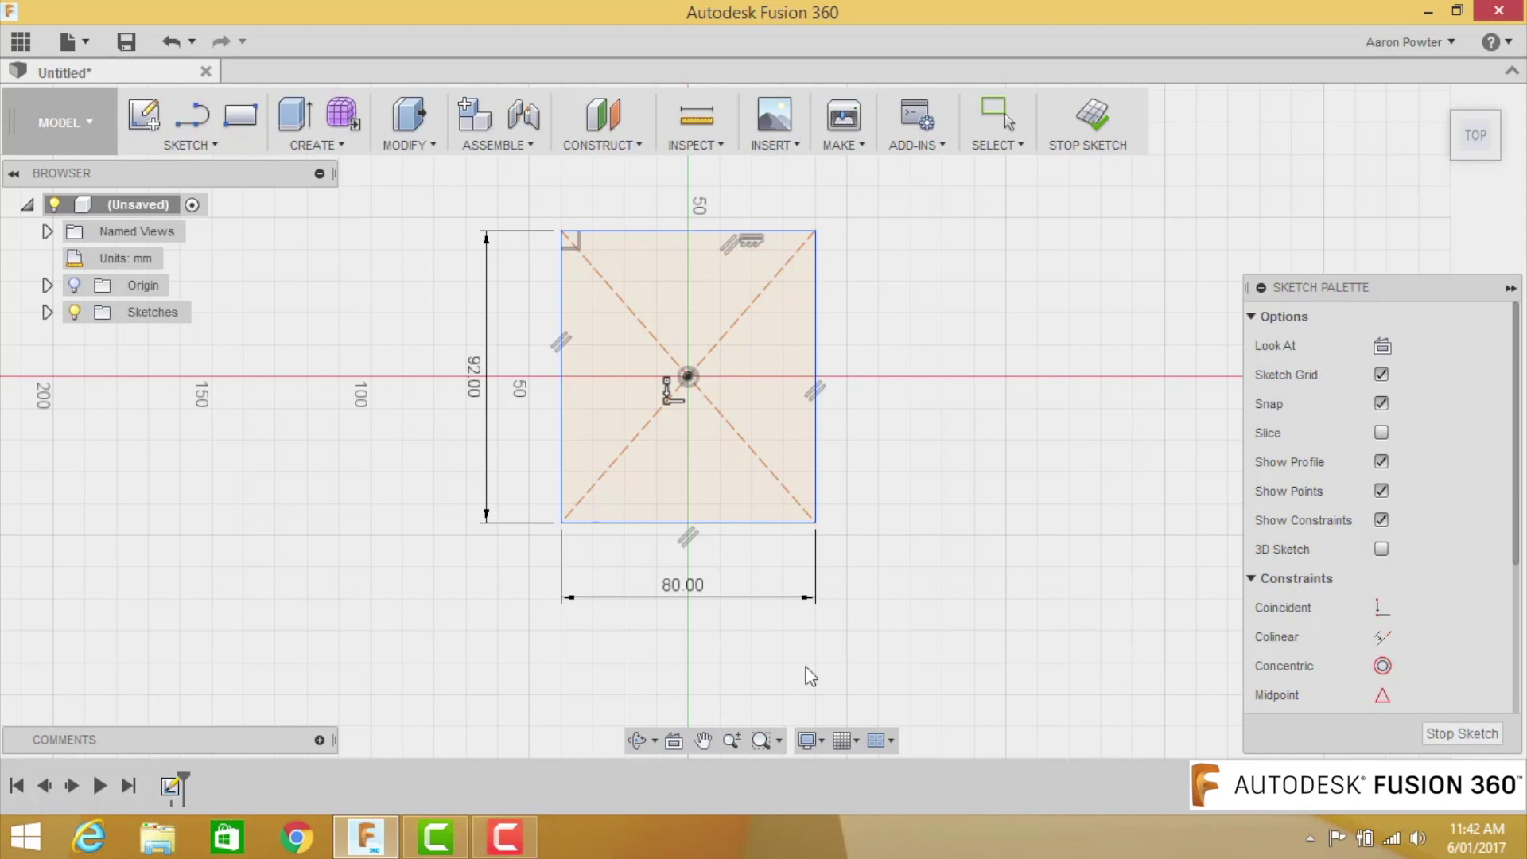
# Extrude the 80 × 92 mm rectangle profile 10 mm into a solid plate
pyautogui.click(323, 144)
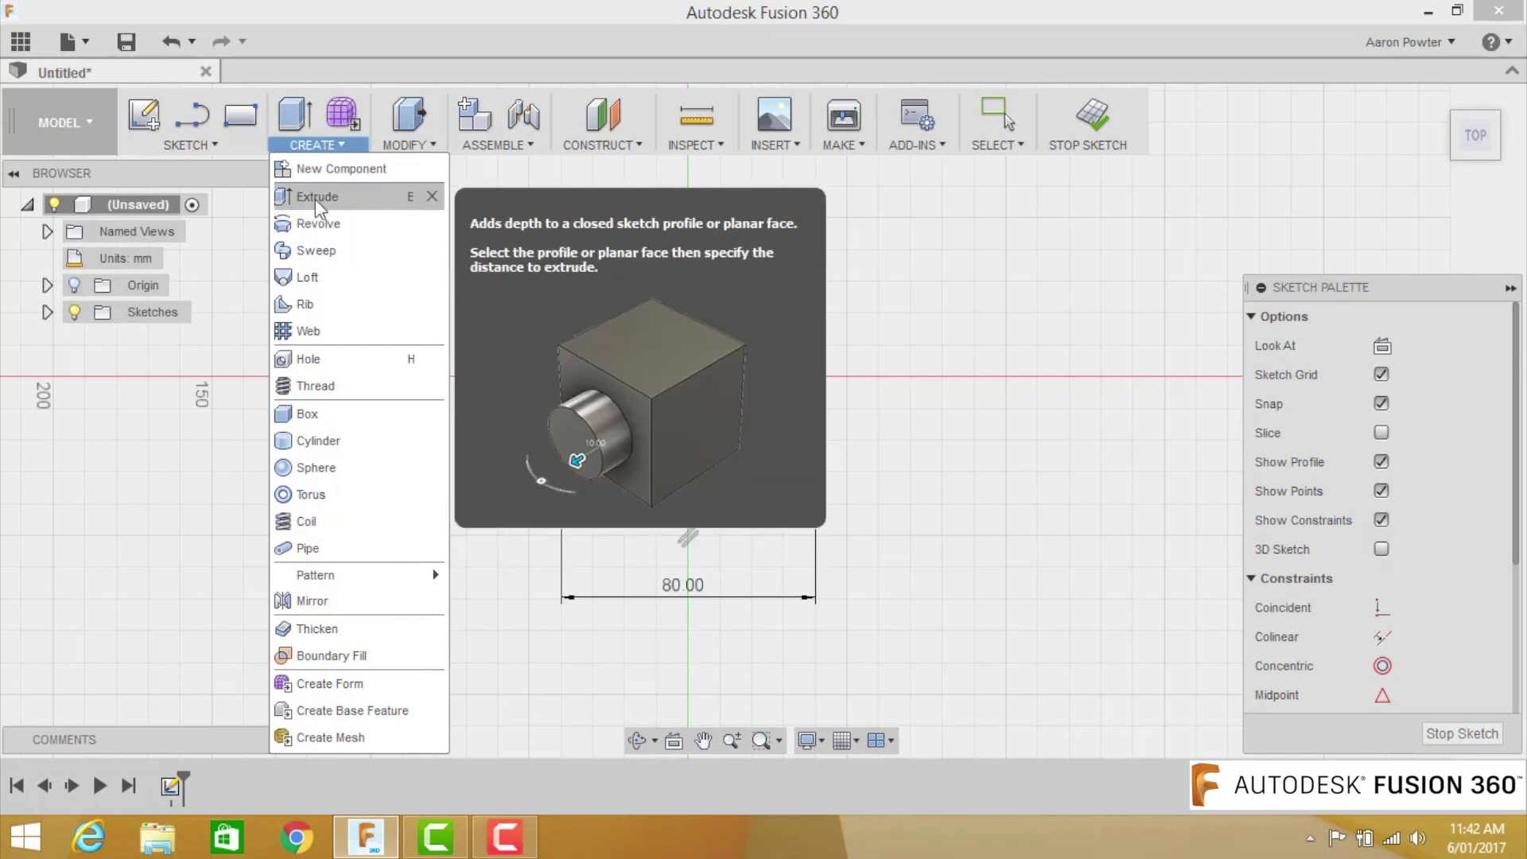
pyautogui.click(317, 197)
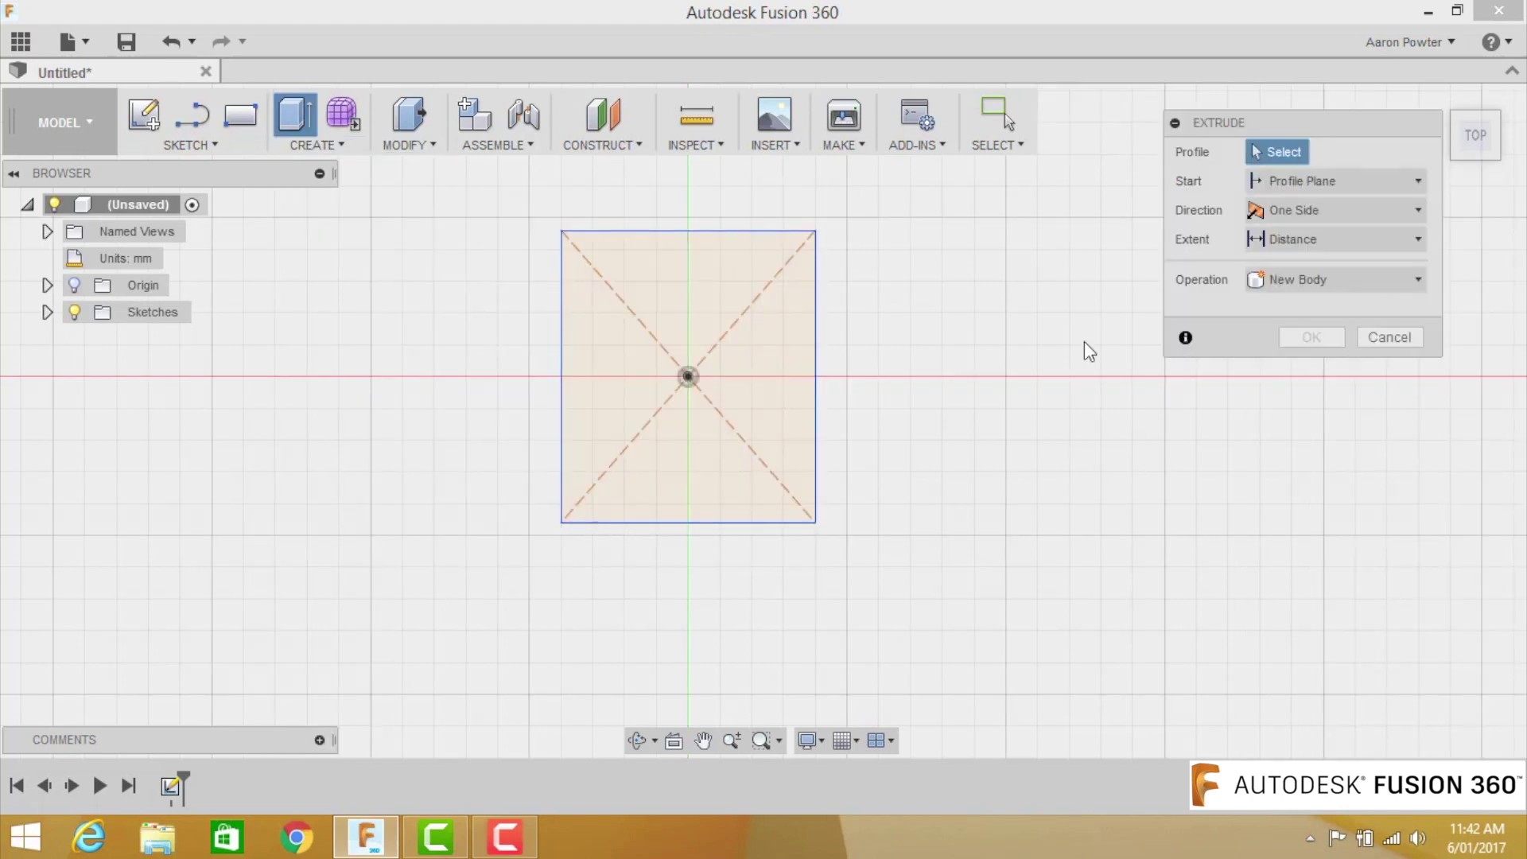
pyautogui.click(1439, 98)
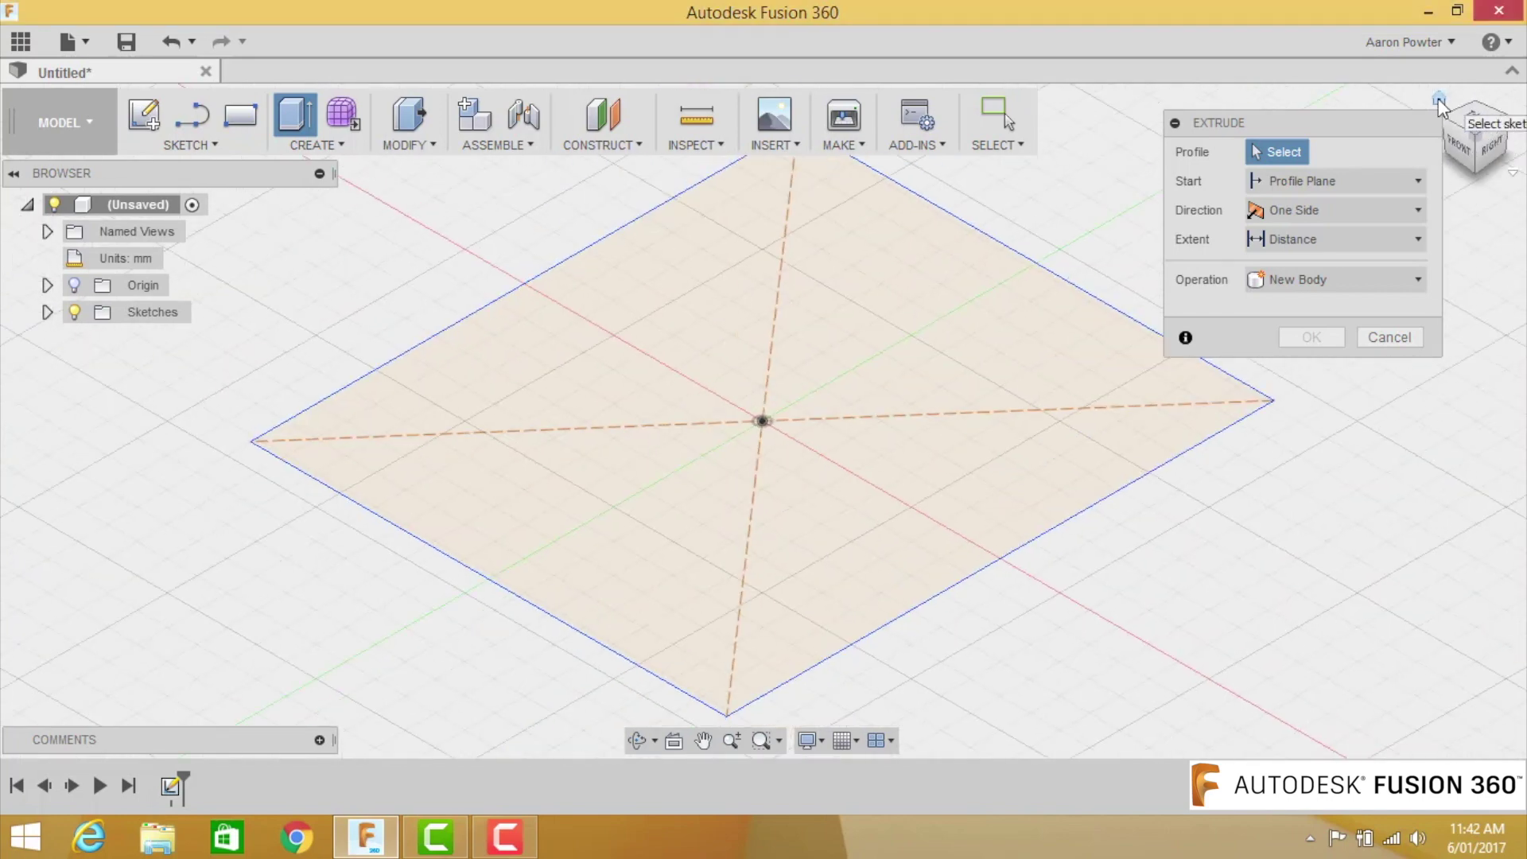
pyautogui.scroll(-3, 845, 538)
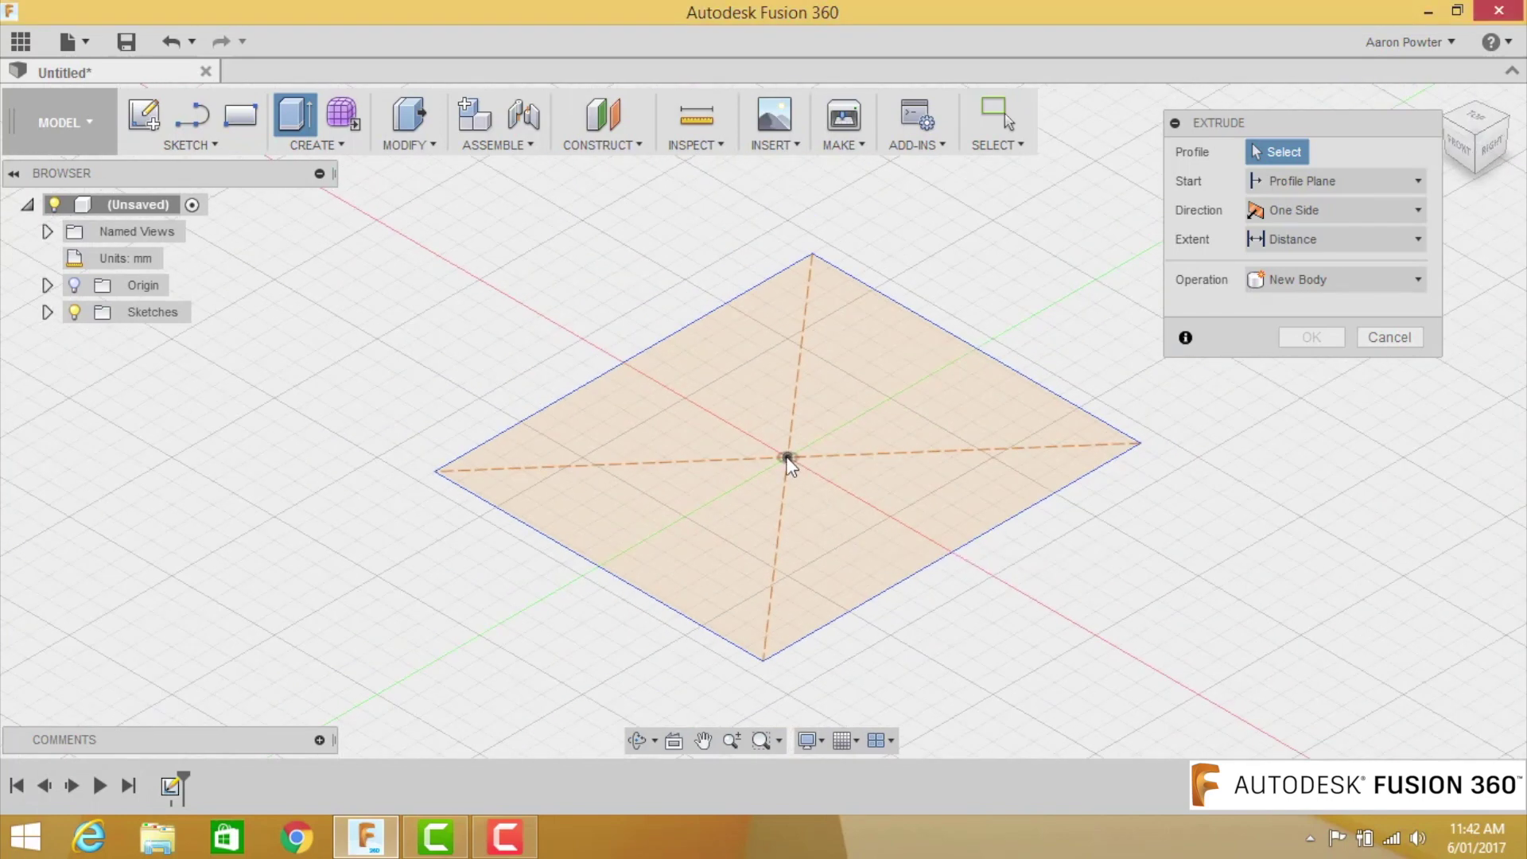
pyautogui.click(832, 436)
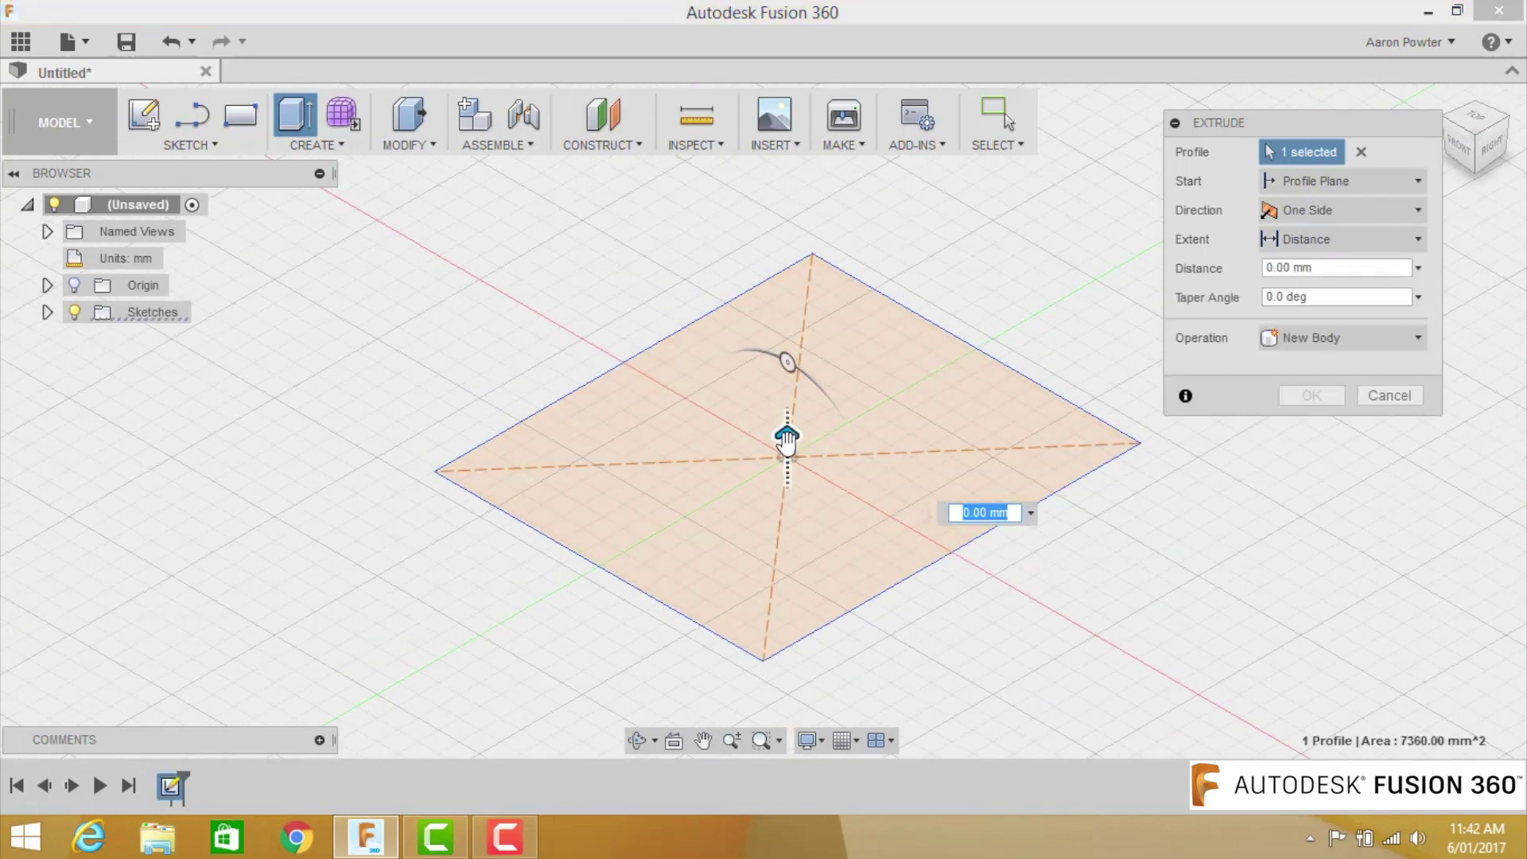
pyautogui.moveTo(787, 434)
pyautogui.mouseDown()
pyautogui.moveTo(787, 388)
pyautogui.moveTo(795, 522)
pyautogui.moveTo(787, 367)
pyautogui.mouseUp()
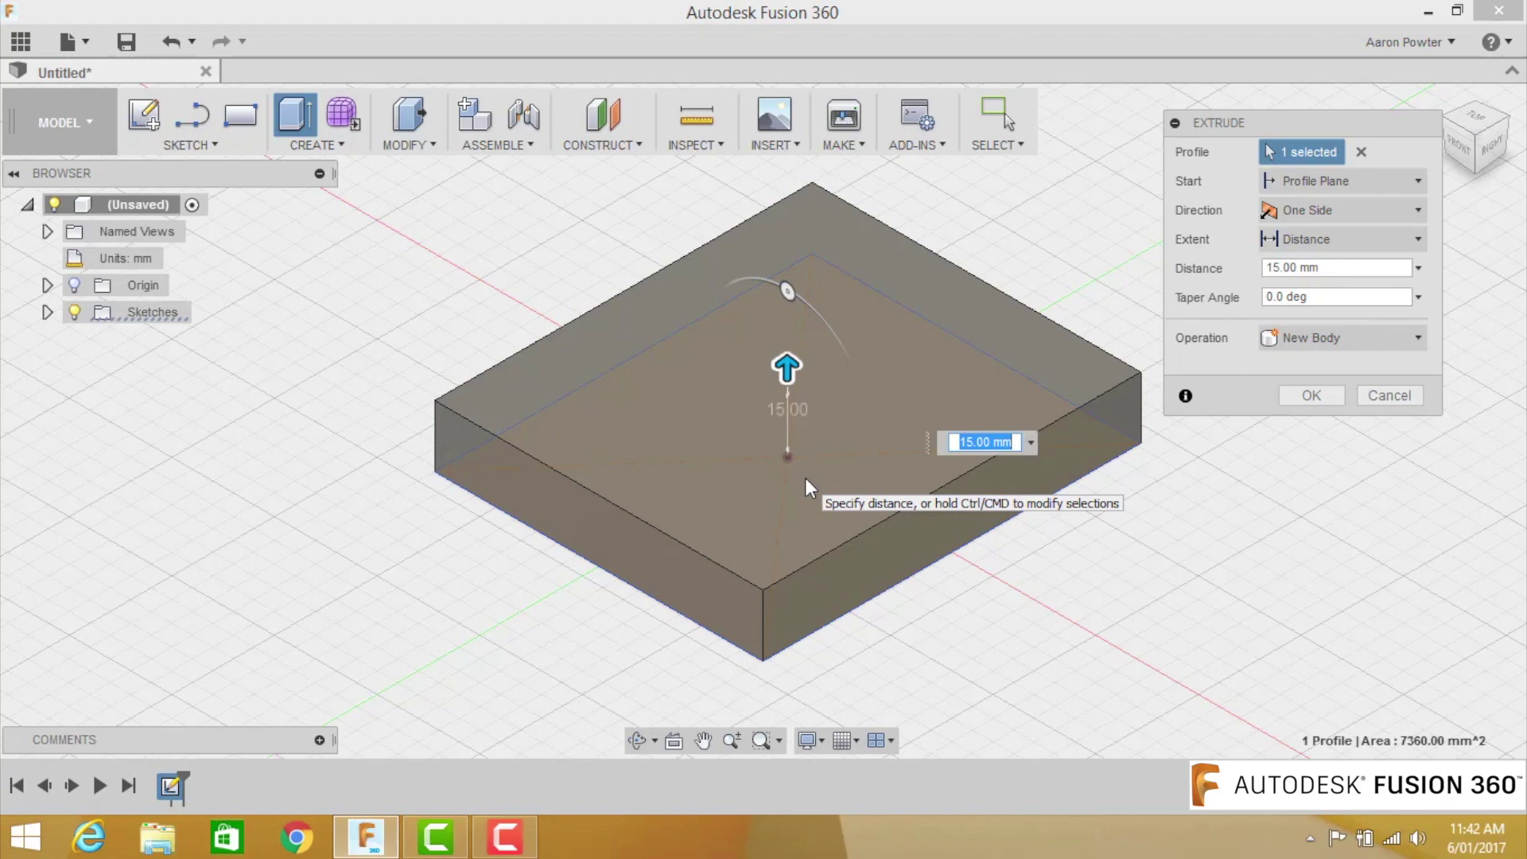
pyautogui.write('10')
pyautogui.press('Return')
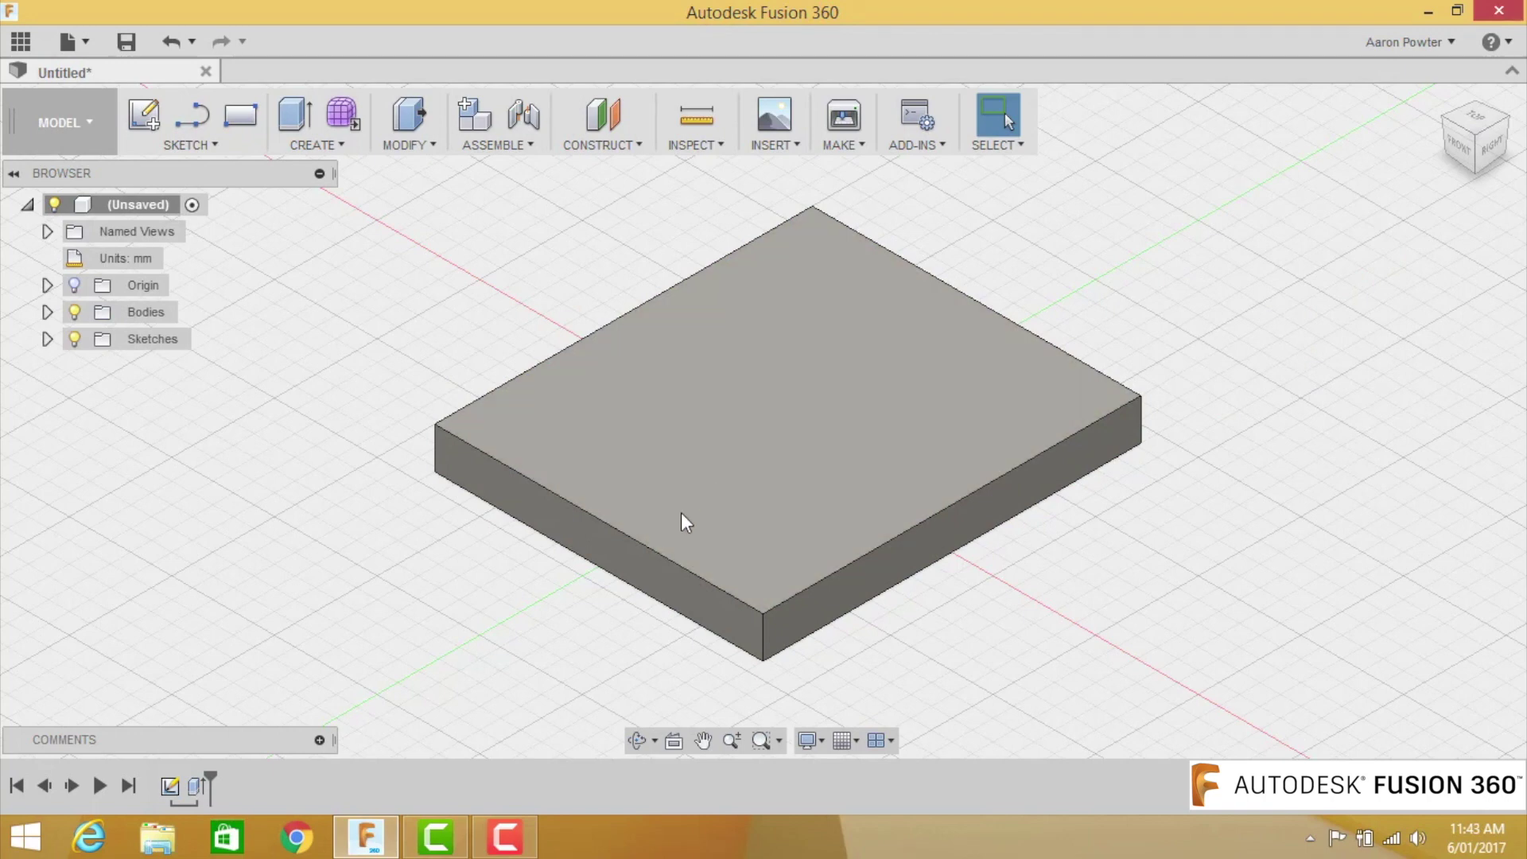
# Fillet the plate's left vertical corner edge with a 10 mm radius
pyautogui.click(408, 145)
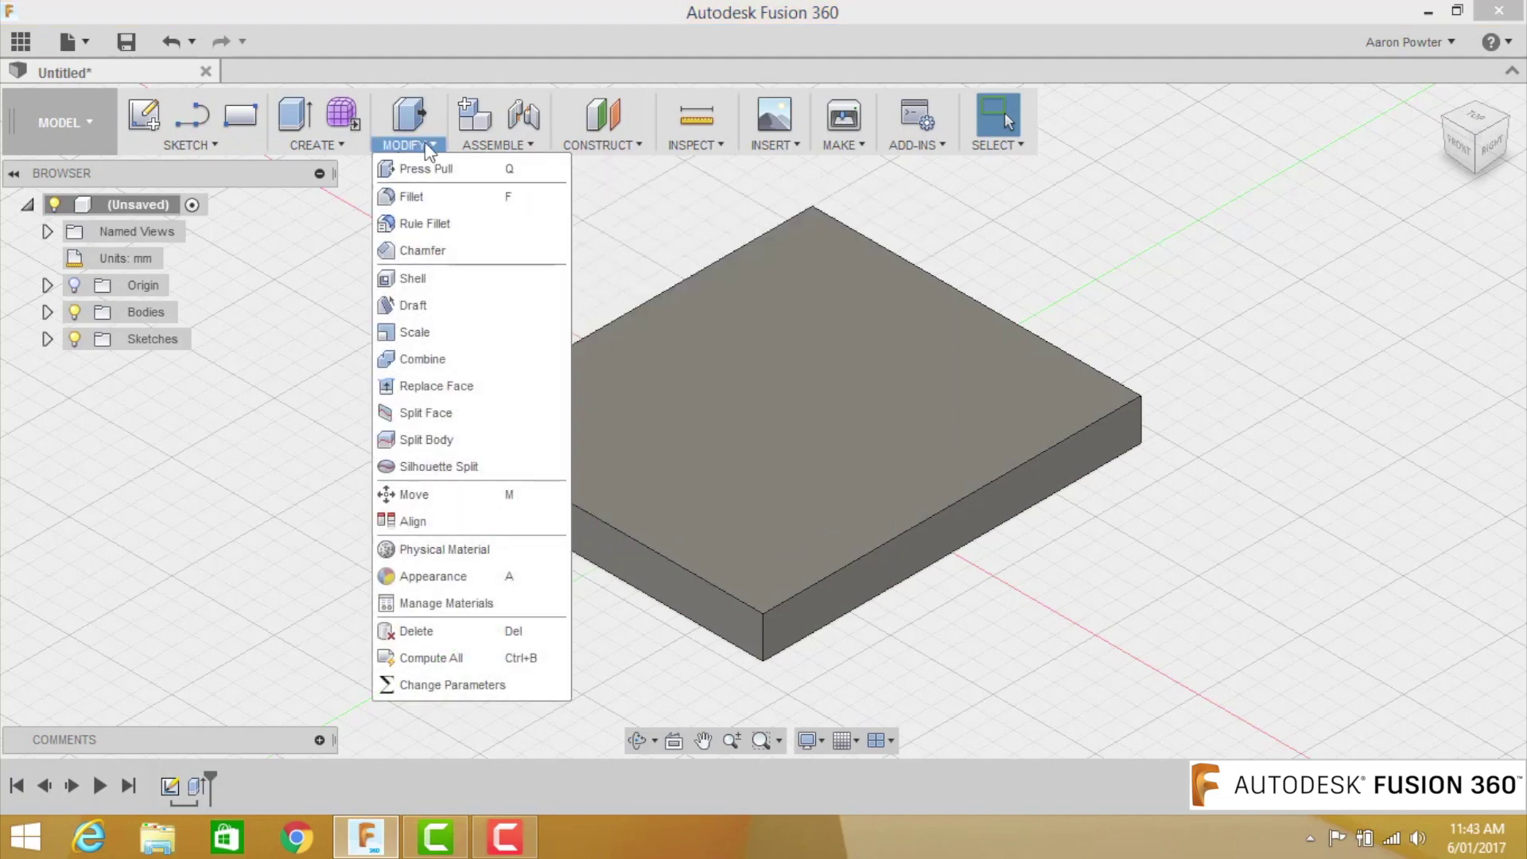
pyautogui.click(426, 199)
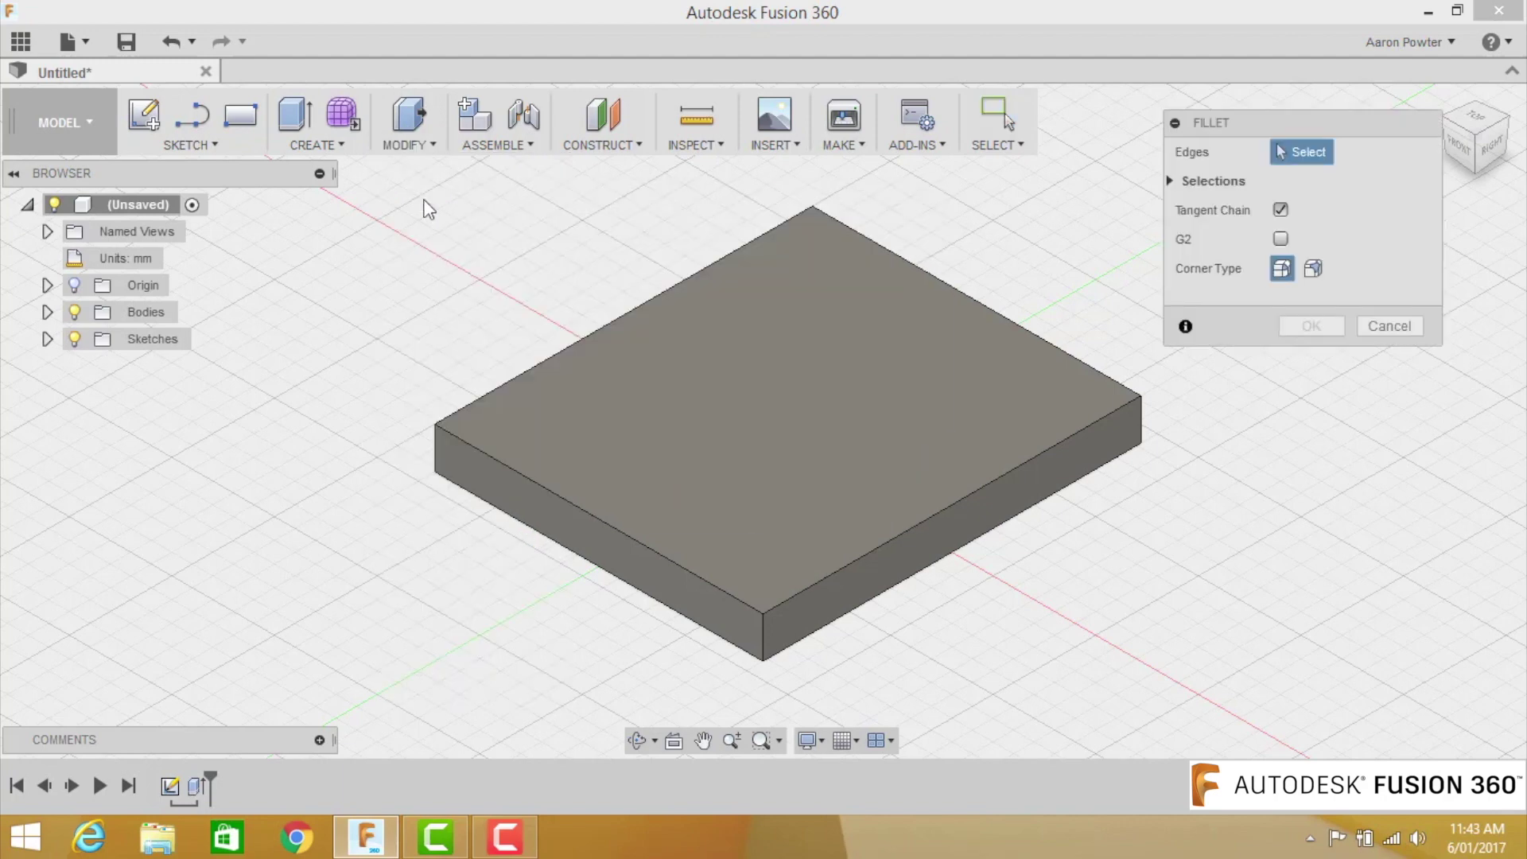
pyautogui.click(432, 445)
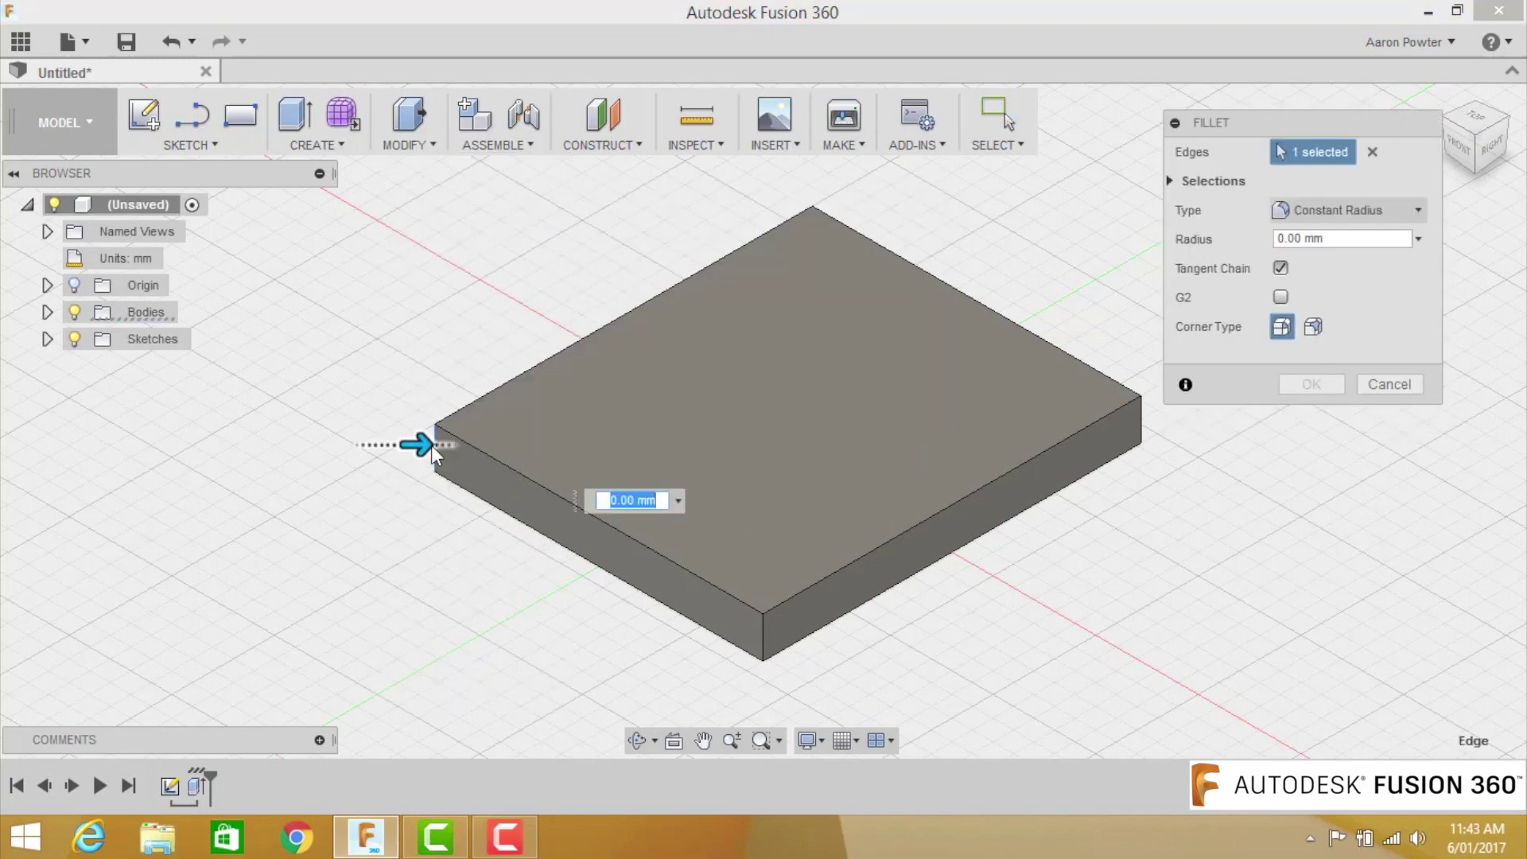
pyautogui.click(1278, 239)
pyautogui.write('1')
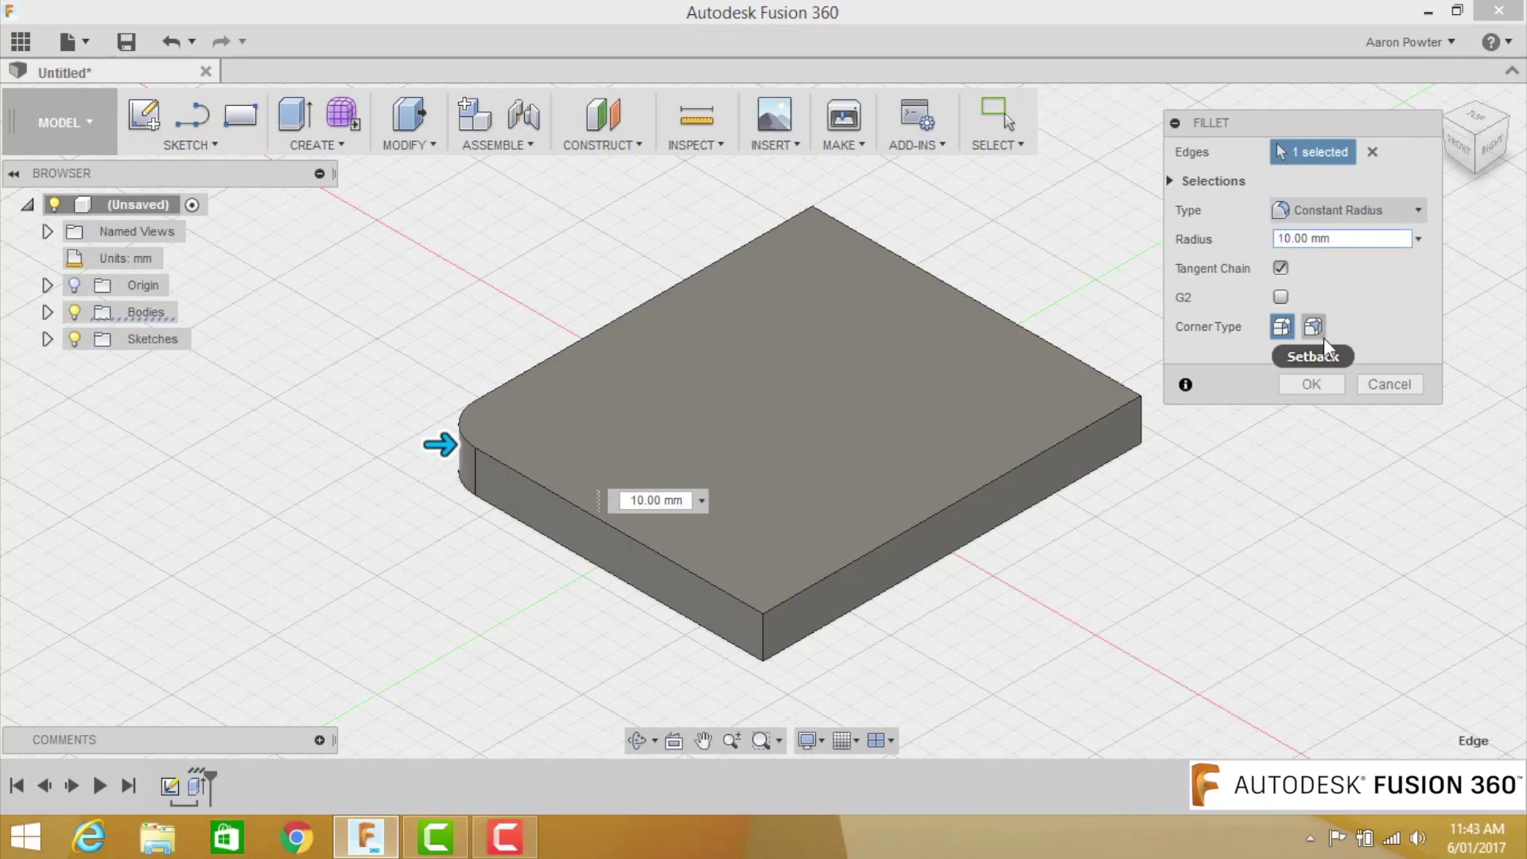
pyautogui.click(1312, 385)
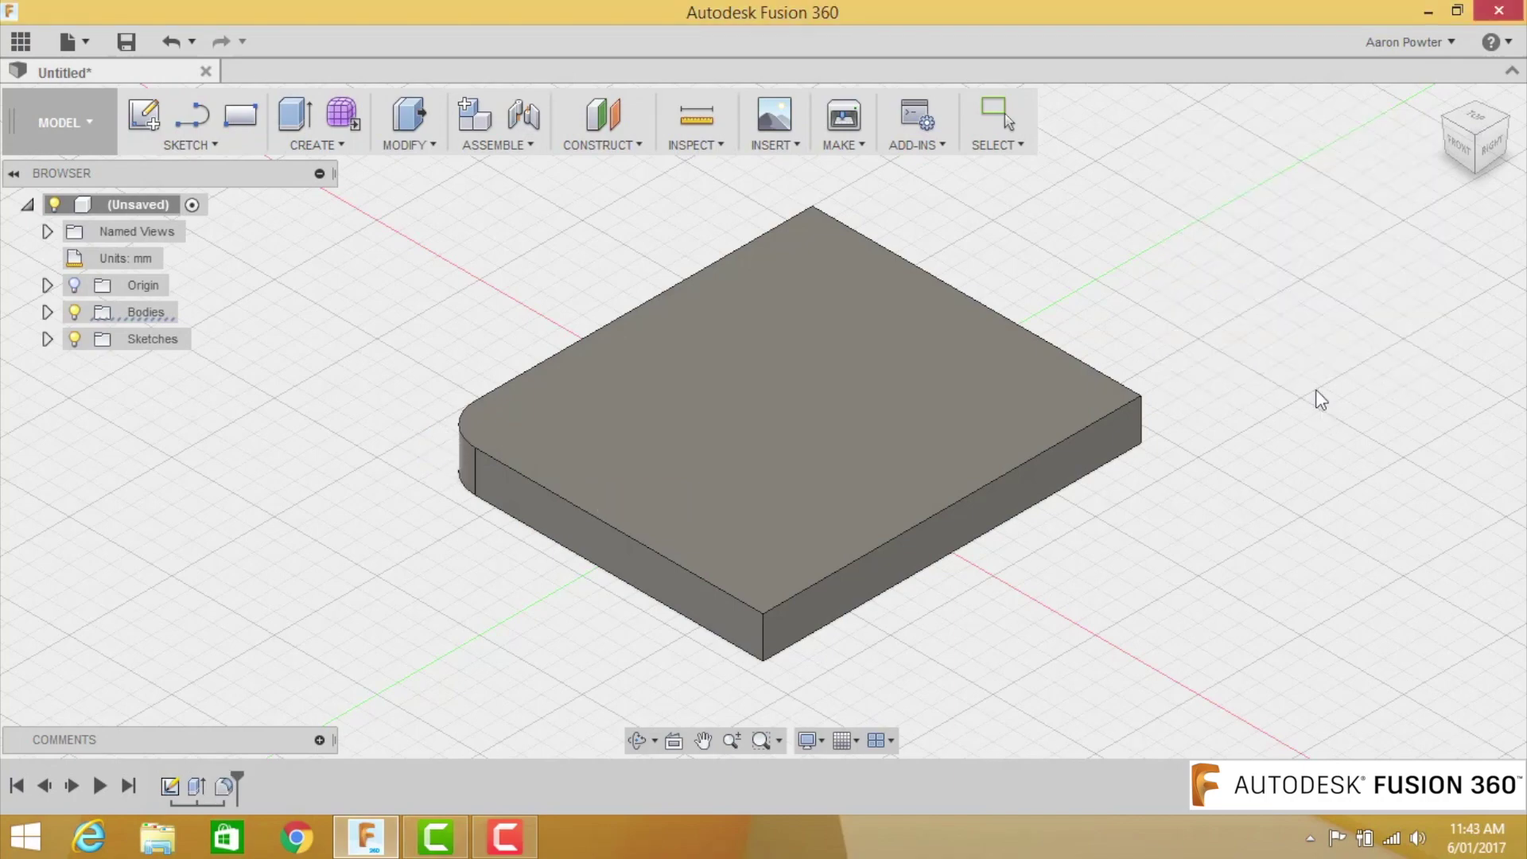
# Switch to the top view and rotate it so the filleted corner sits bottom-left
pyautogui.click(1471, 124)
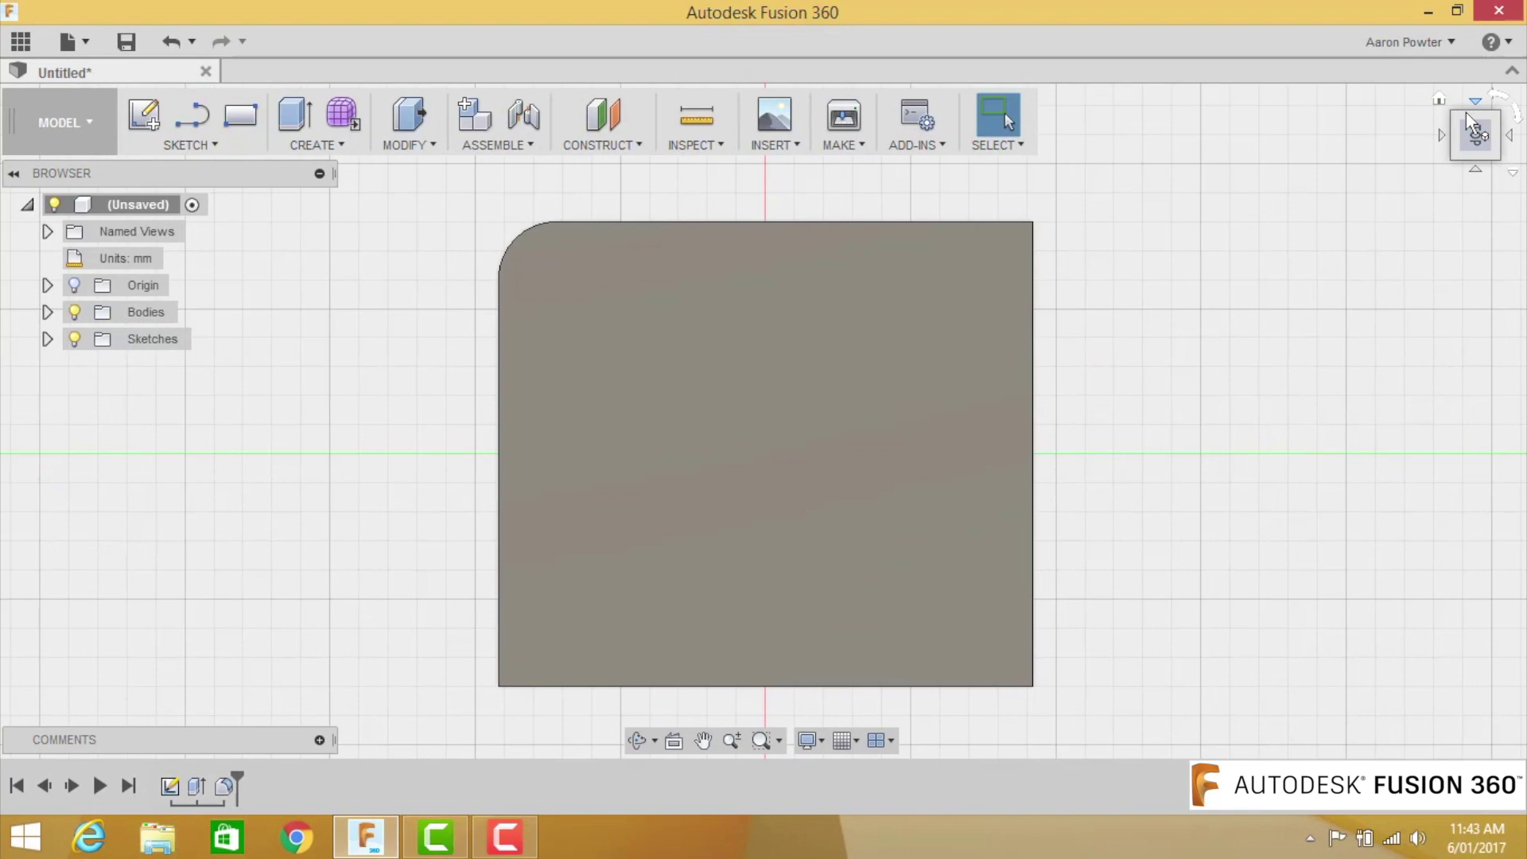
pyautogui.click(1497, 102)
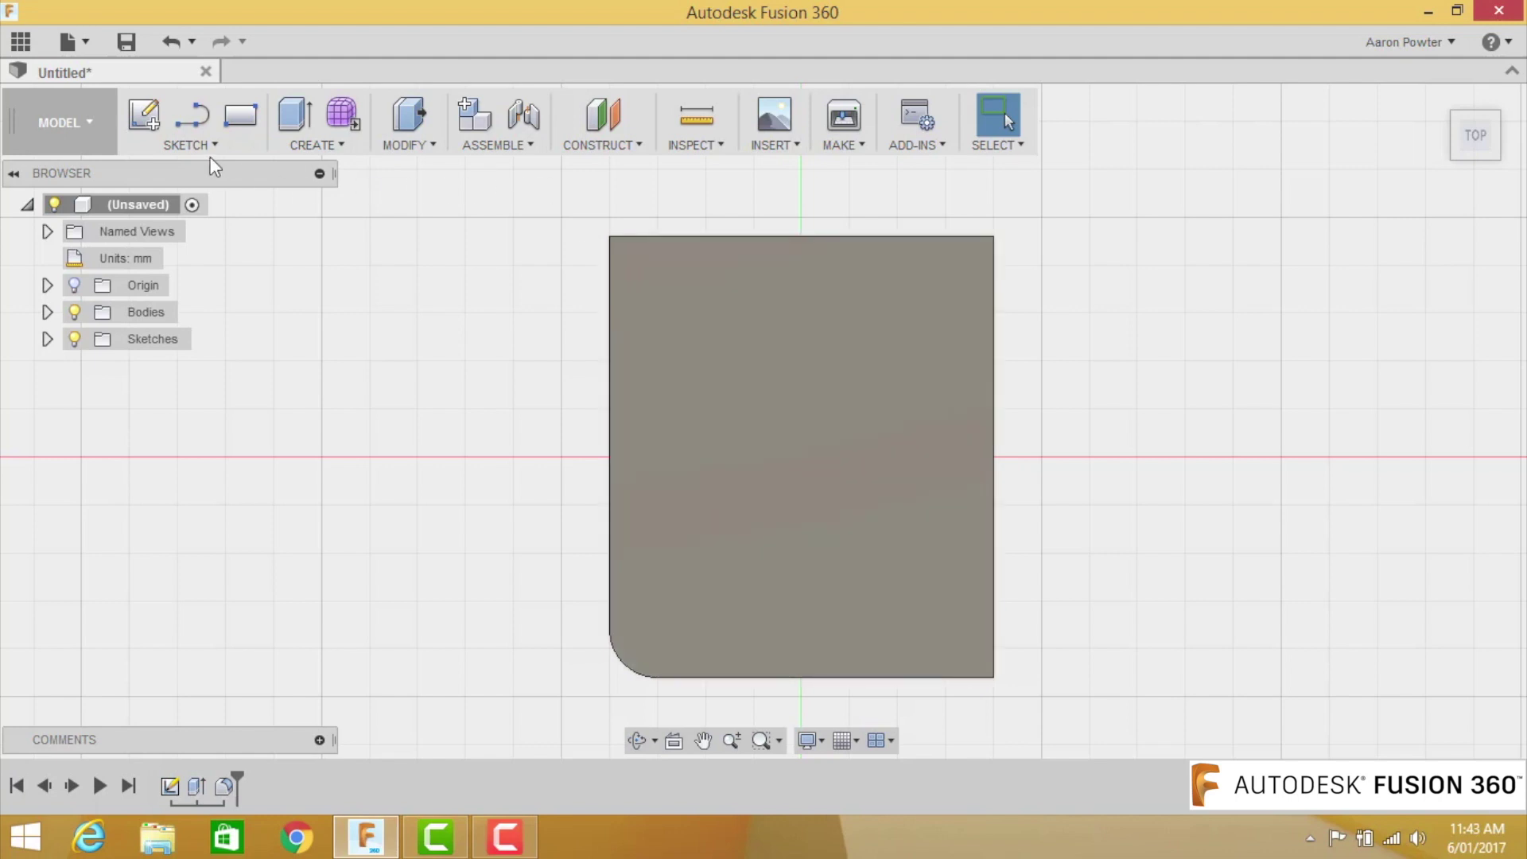
# Sketch hole-centre points on the plate's top face in left and right columns
pyautogui.click(209, 146)
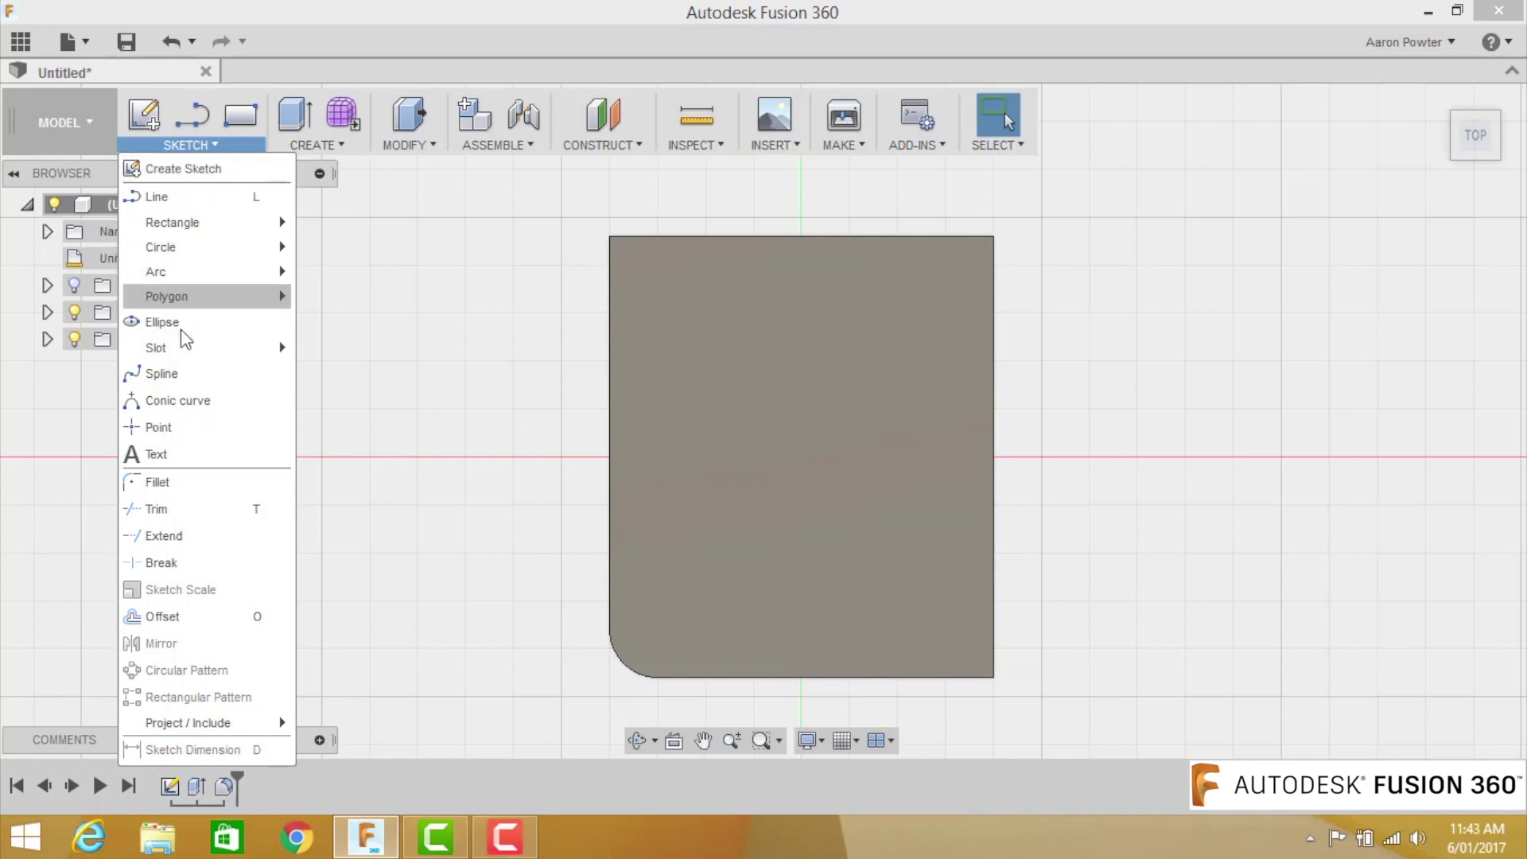
pyautogui.click(178, 428)
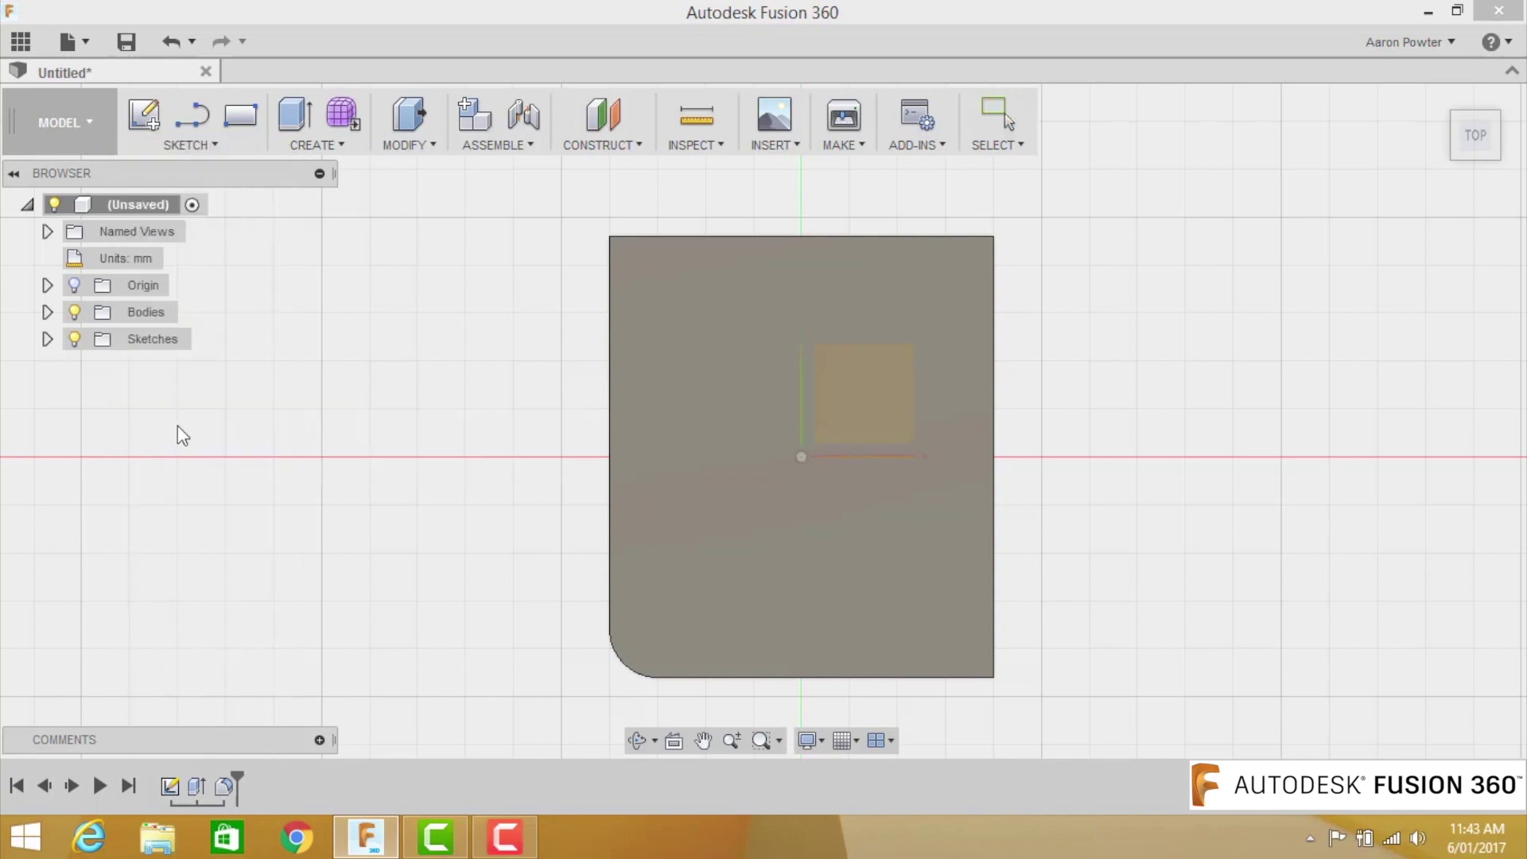
pyautogui.click(657, 275)
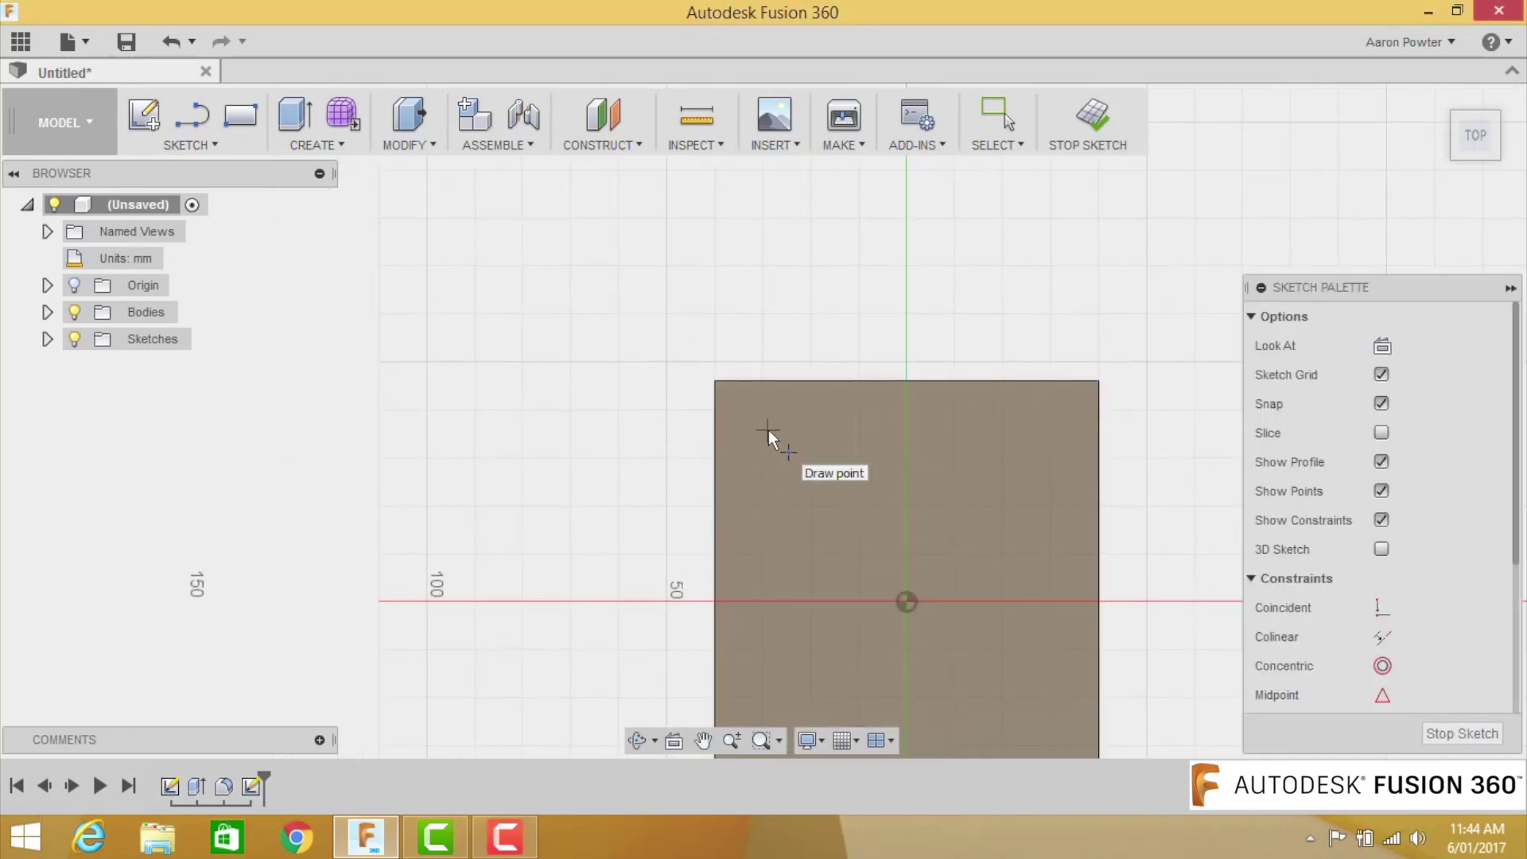
pyautogui.click(768, 430)
pyautogui.moveTo(790, 599); pyautogui.dragTo(708, 375, button='middle')
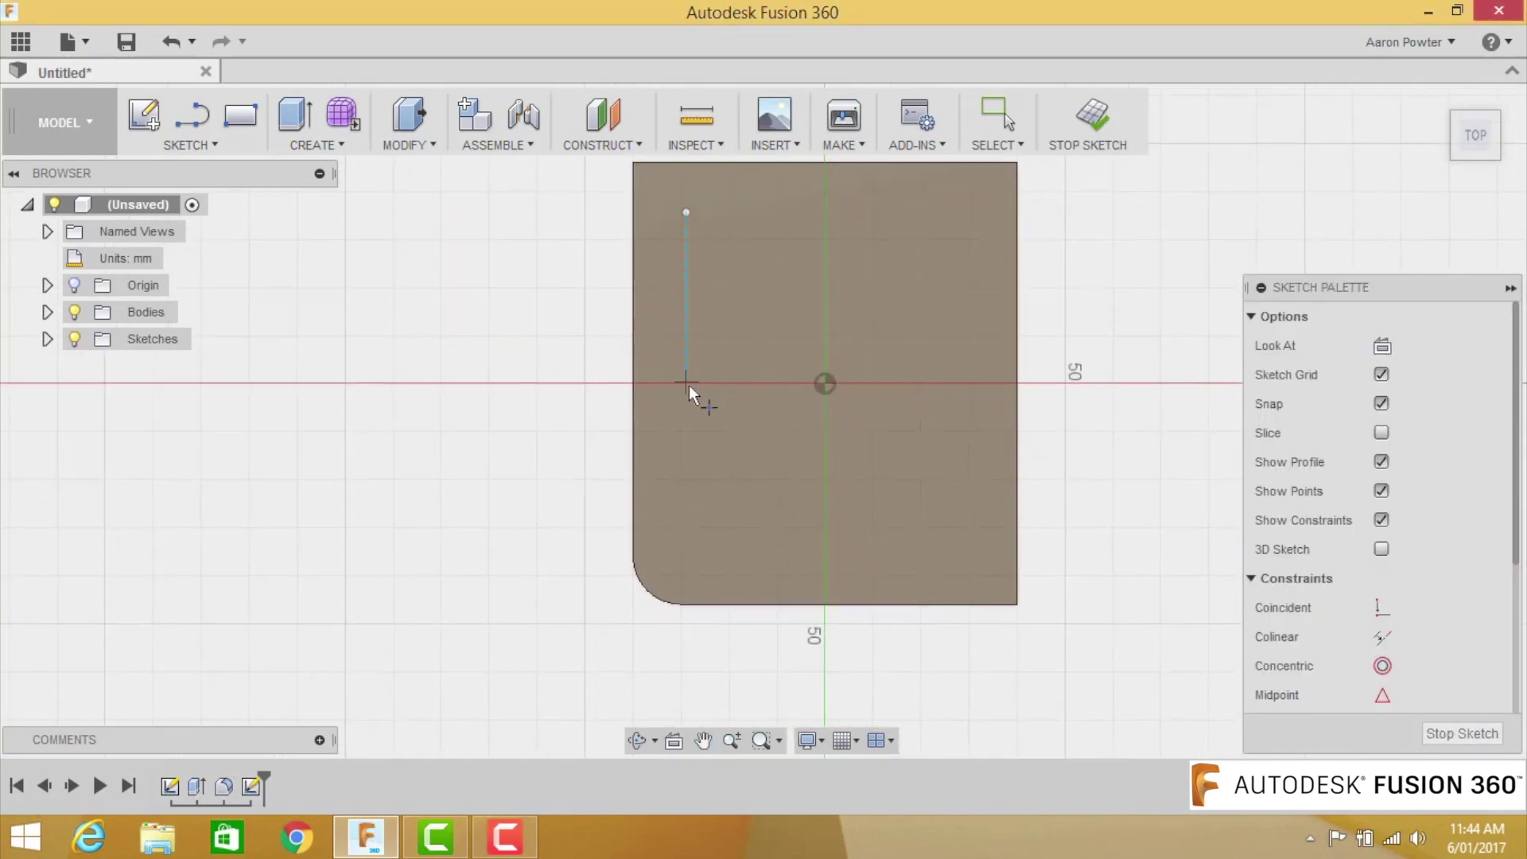
pyautogui.click(686, 405)
pyautogui.click(686, 527)
pyautogui.click(964, 407)
pyautogui.click(963, 212)
pyautogui.scroll(-1, 882, 547)
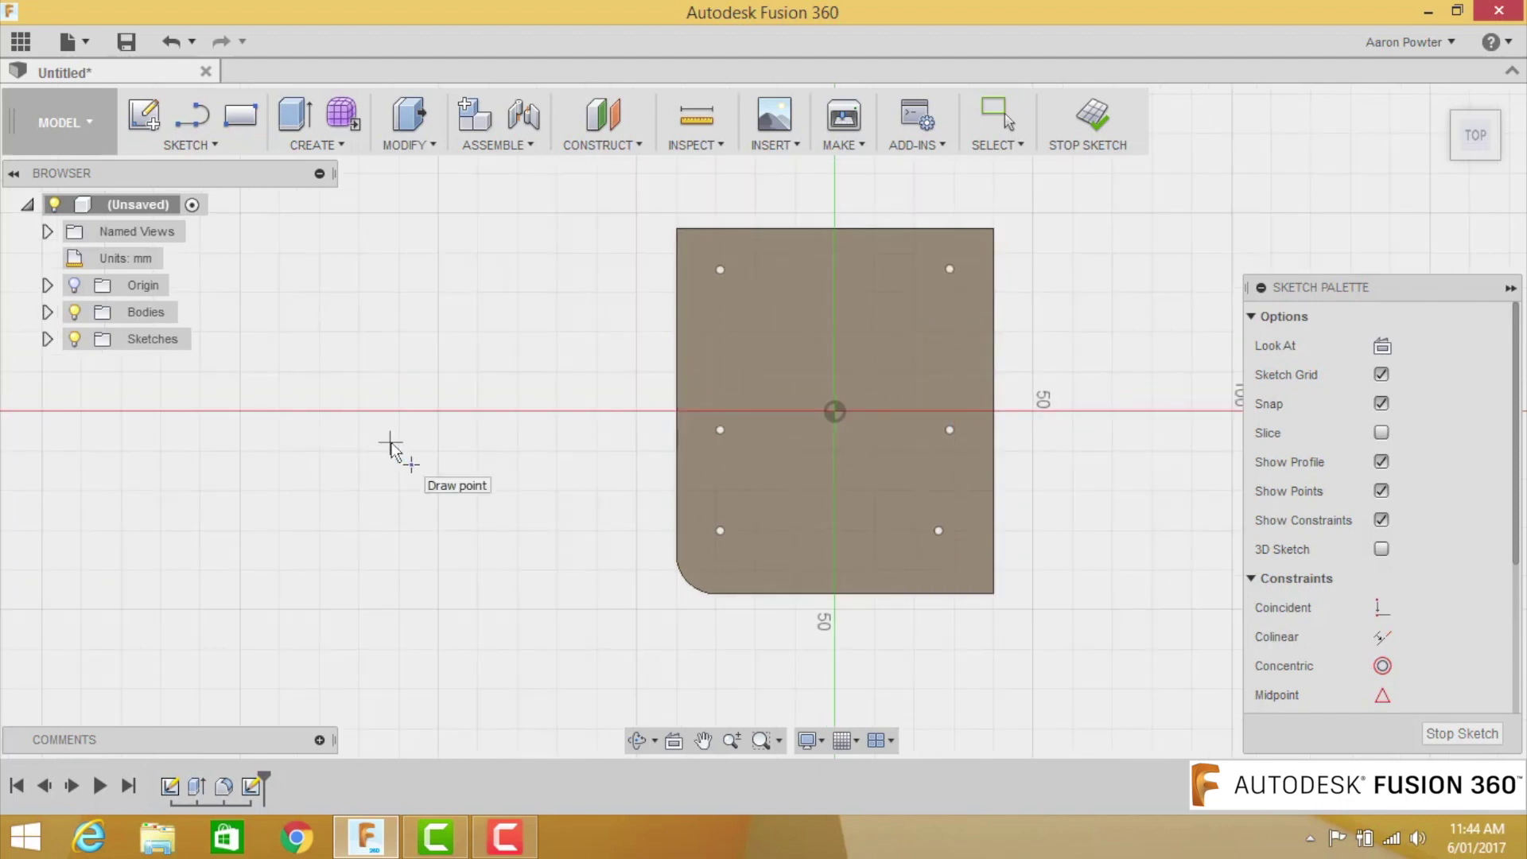
pyautogui.press('Escape')
pyautogui.moveTo(443, 434); pyautogui.dragTo(389, 484, button='middle')
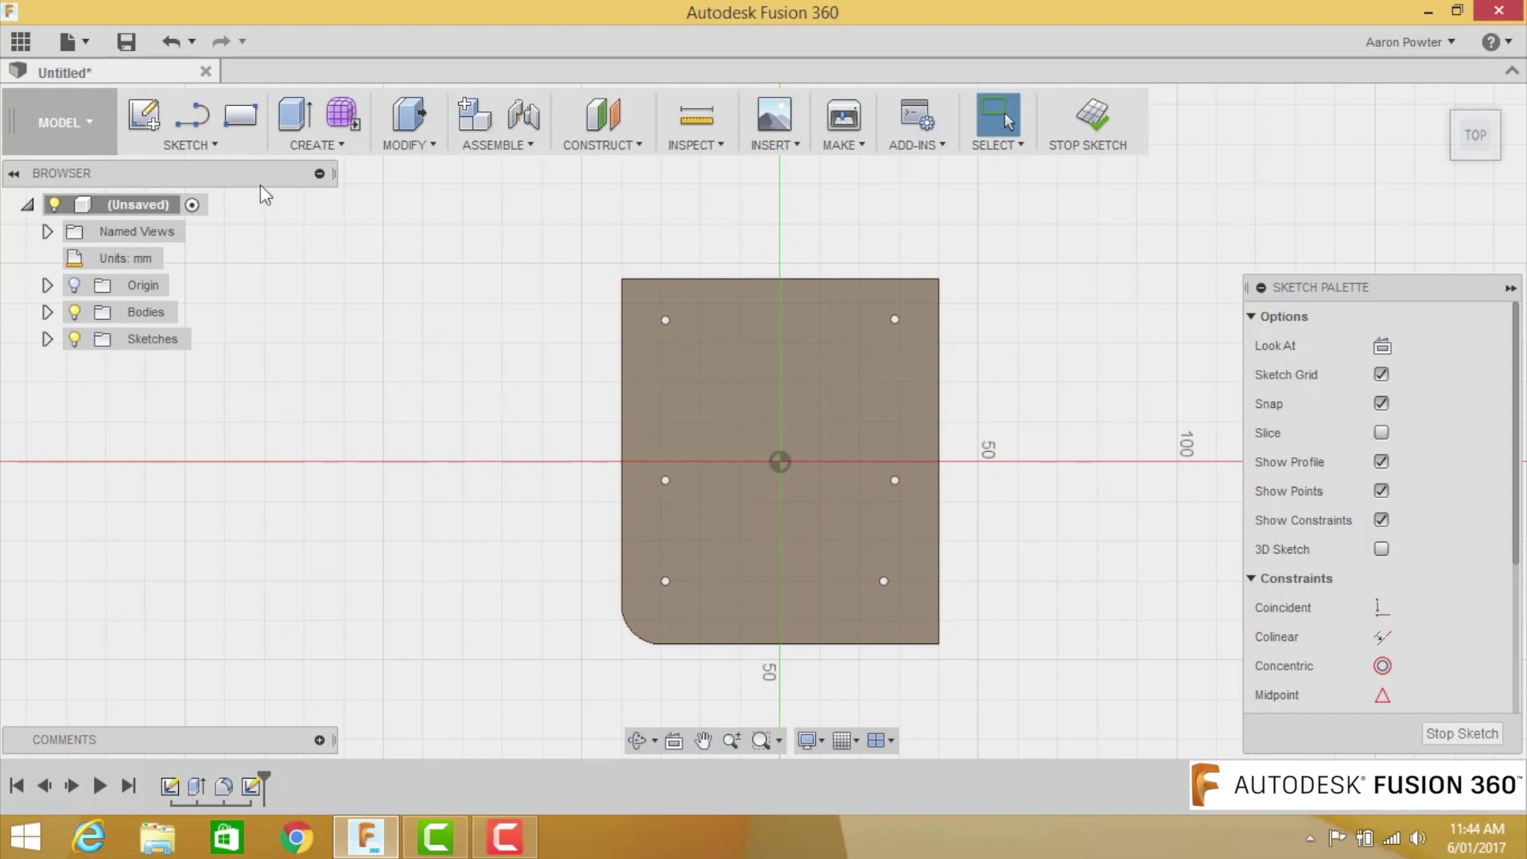
# Dimension the top-left hole point 8 mm below the top edge and 6 mm from the left edge
pyautogui.click(212, 145)
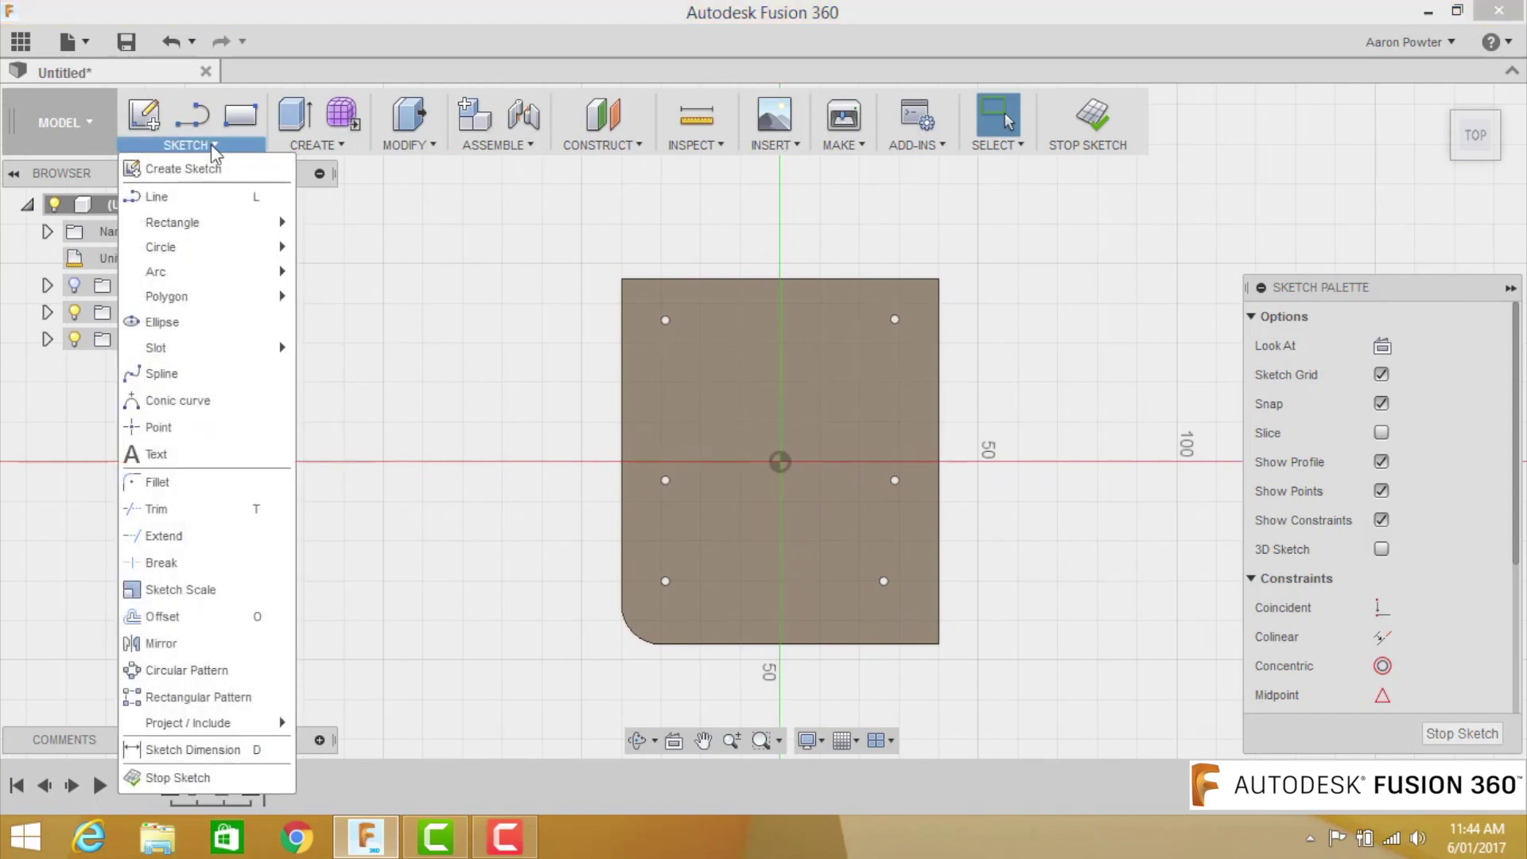
pyautogui.click(182, 756)
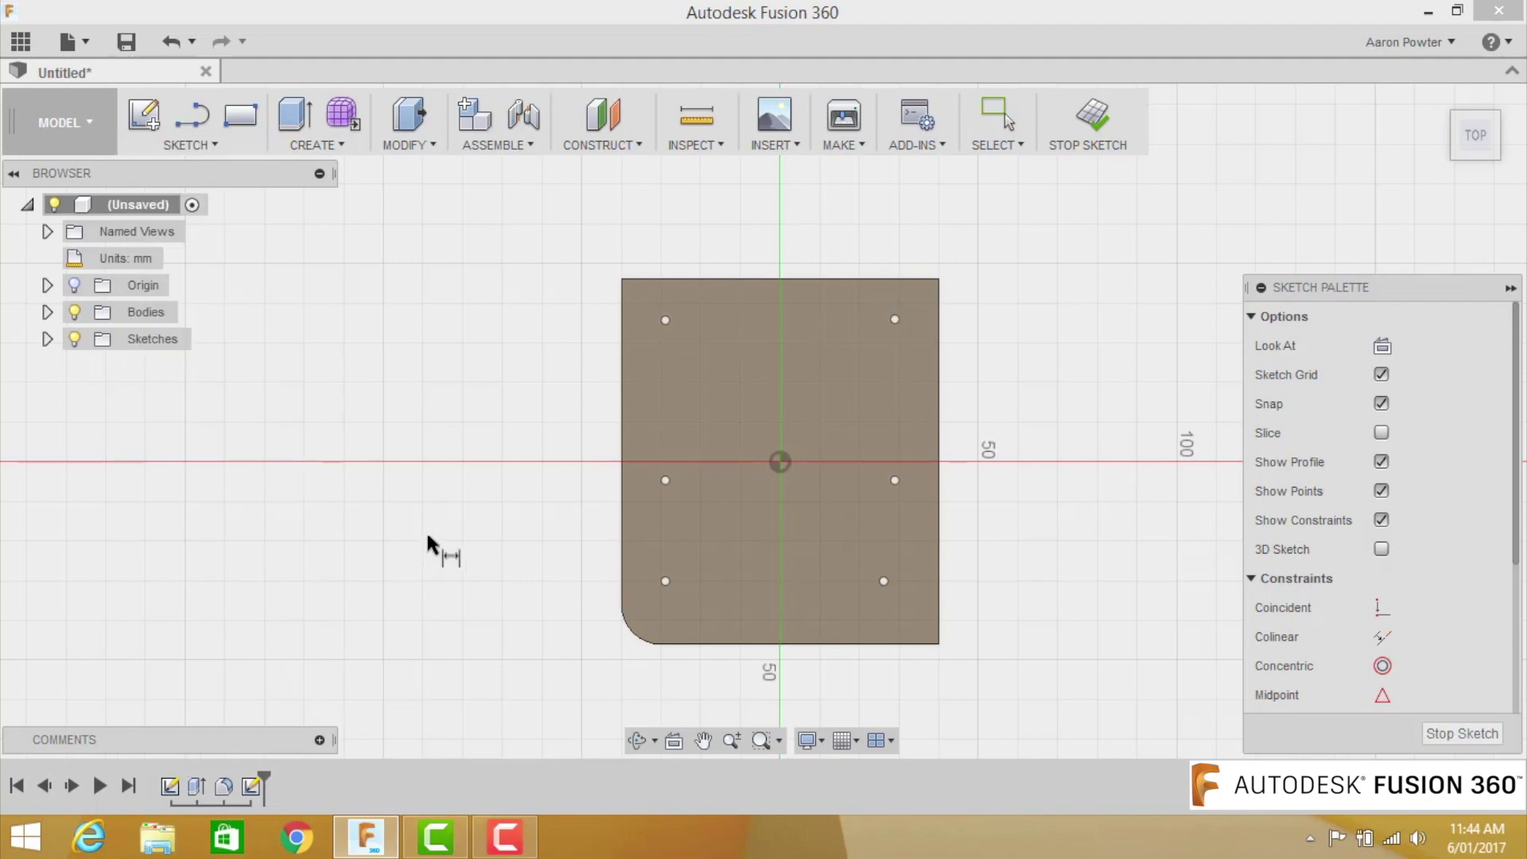
pyautogui.click(665, 319)
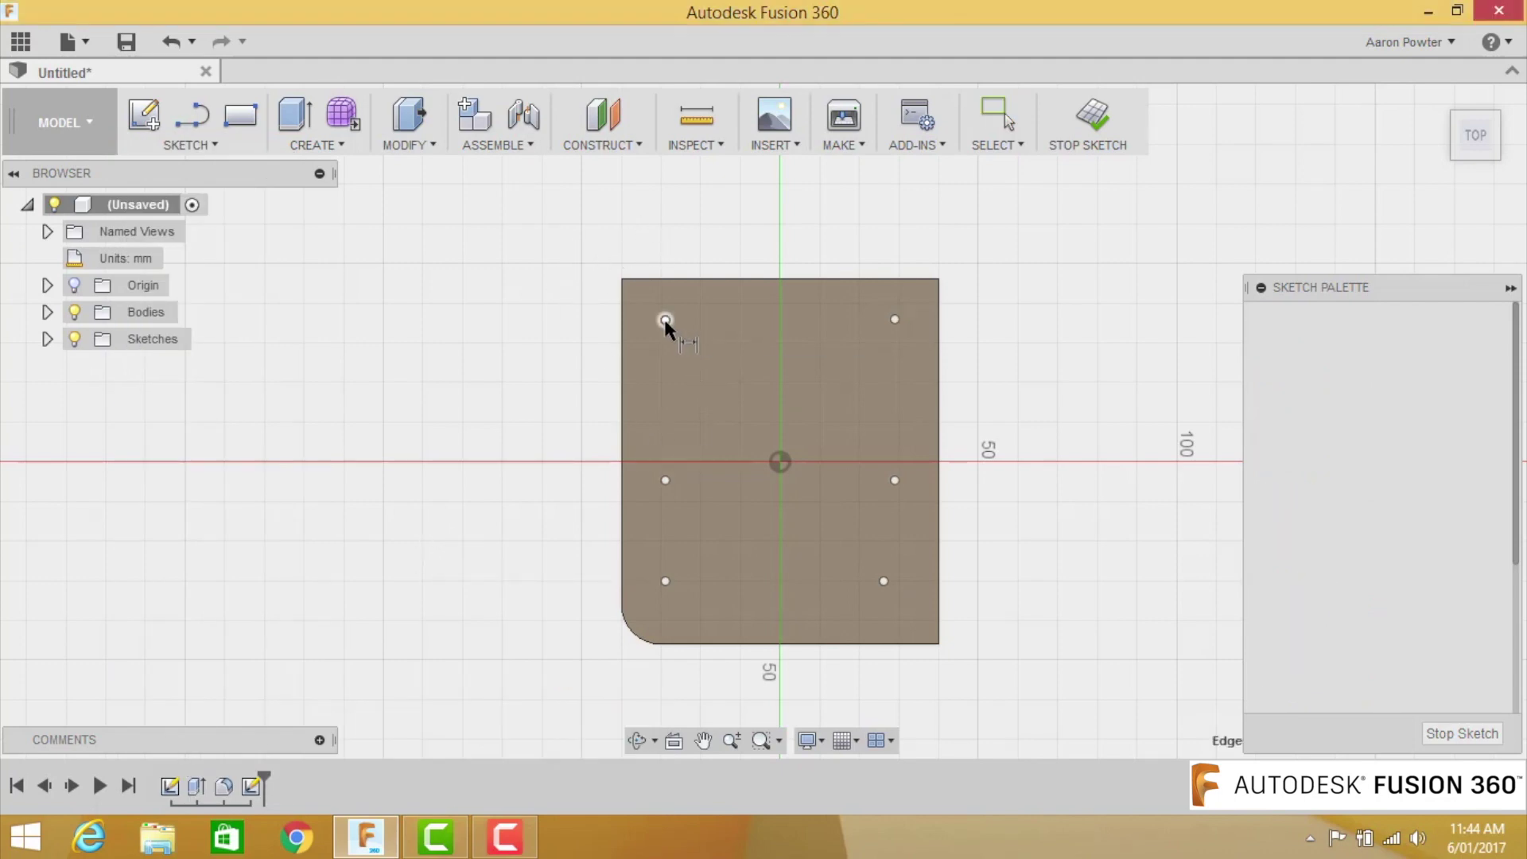
pyautogui.click(677, 279)
pyautogui.click(539, 304)
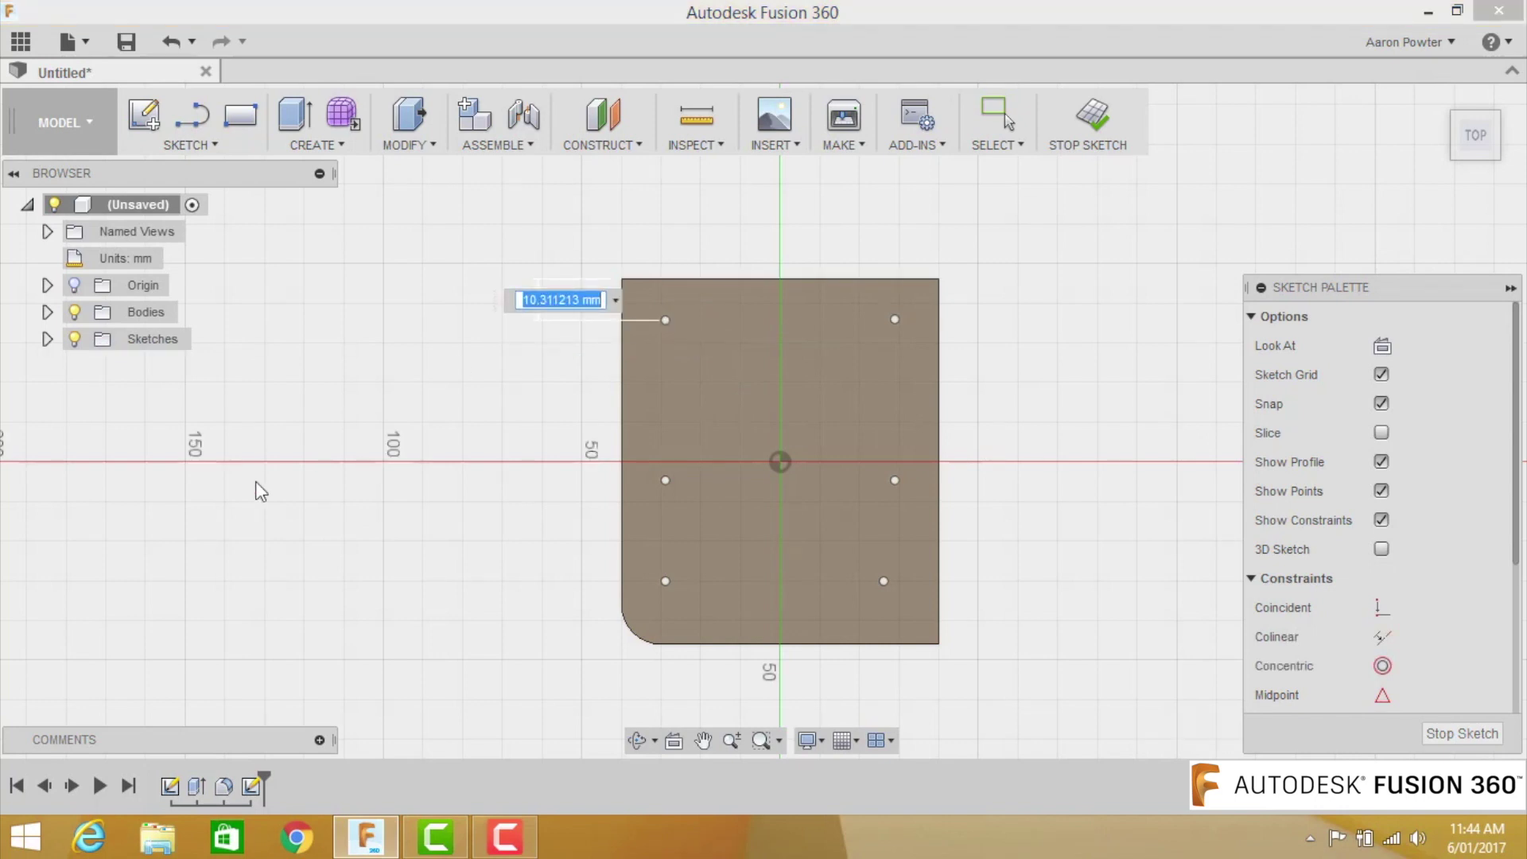
pyautogui.write('8')
pyautogui.press('Return')
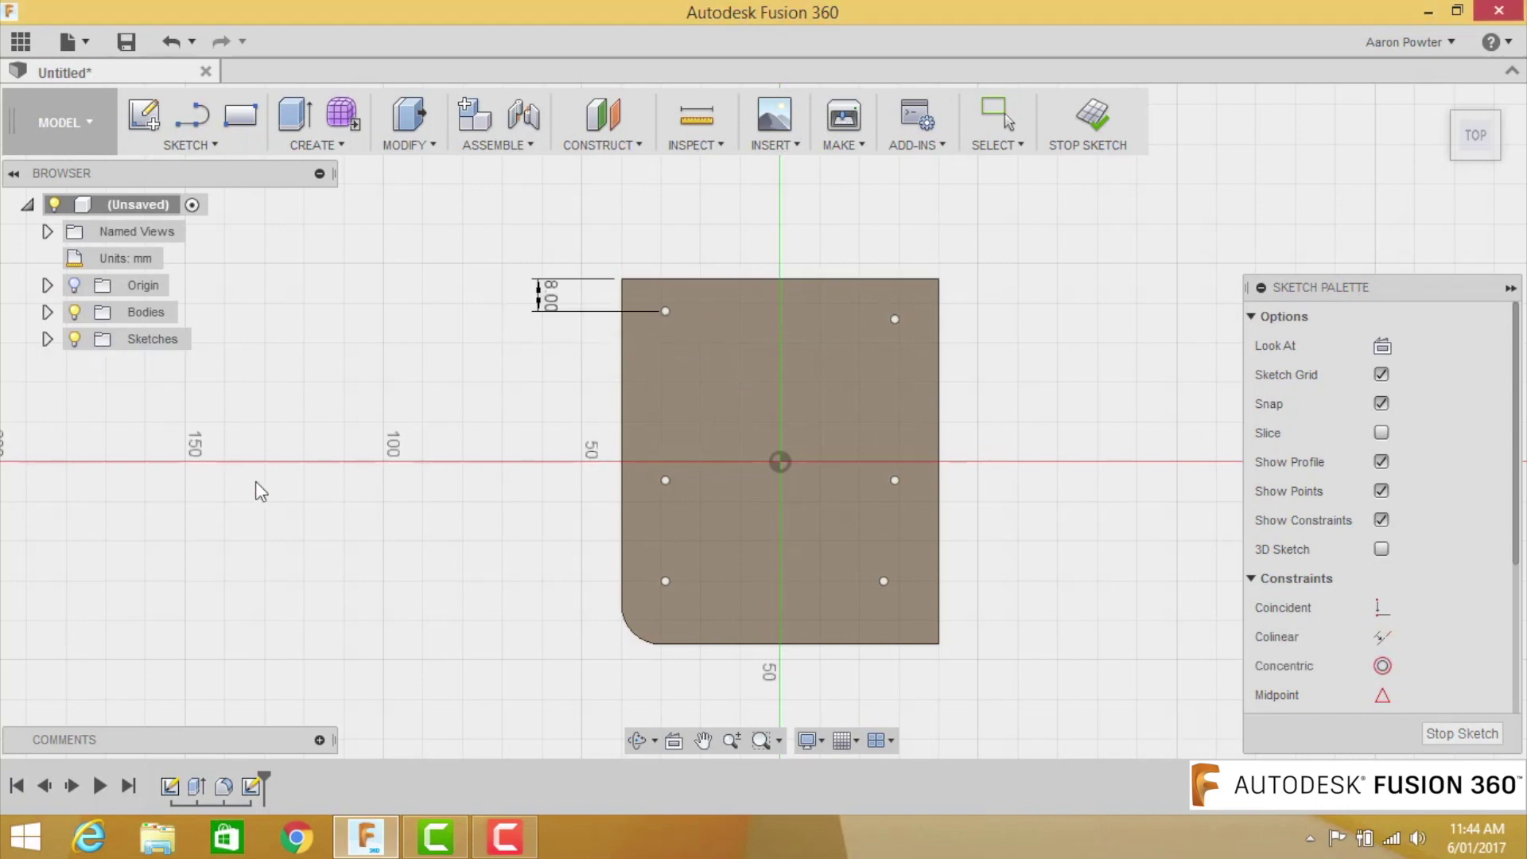
pyautogui.click(655, 315)
pyautogui.click(621, 342)
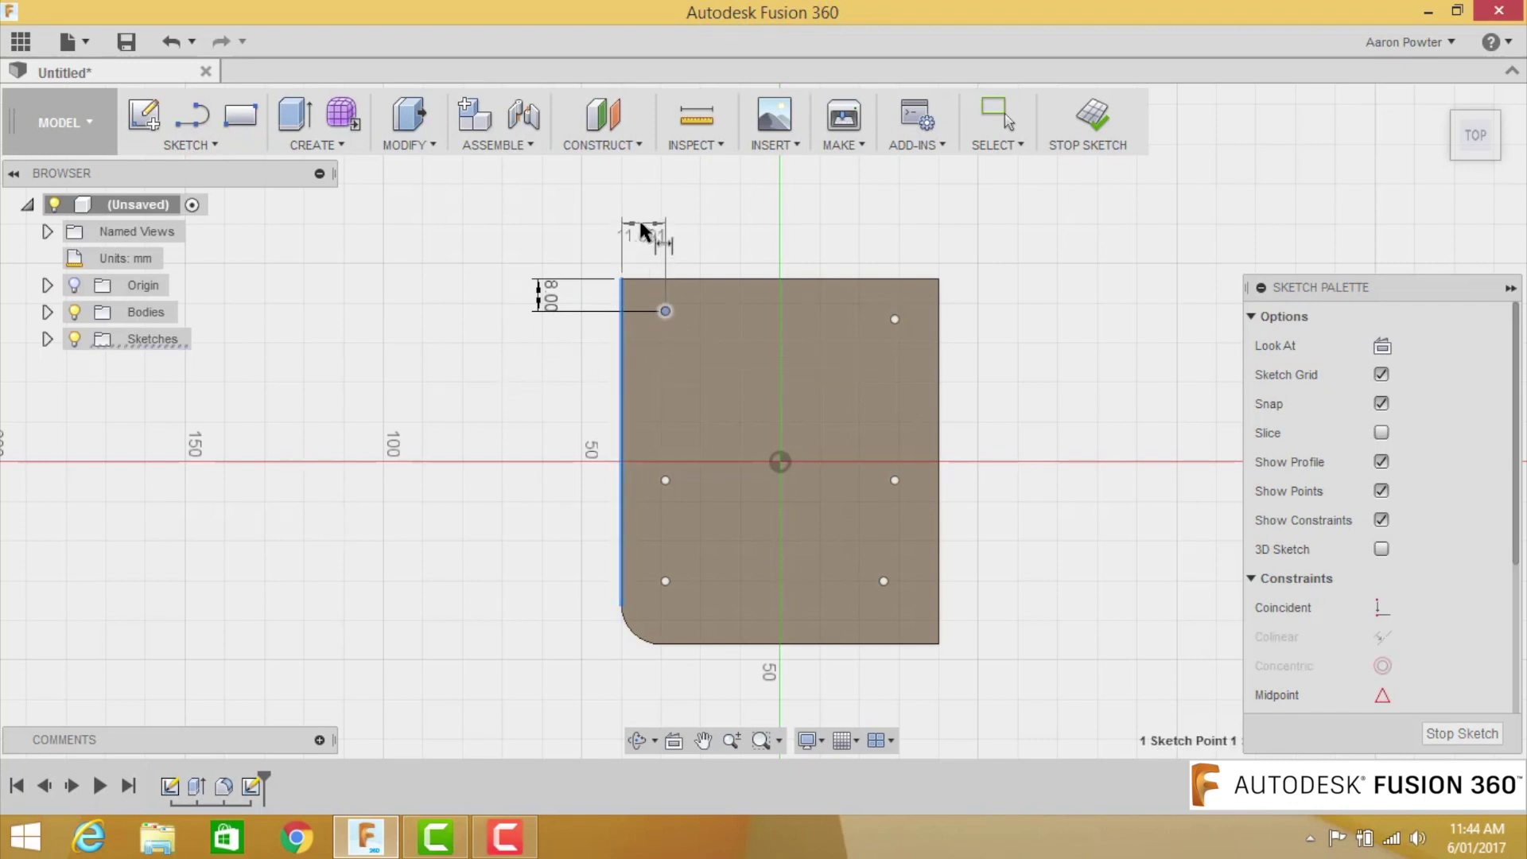
pyautogui.click(637, 217)
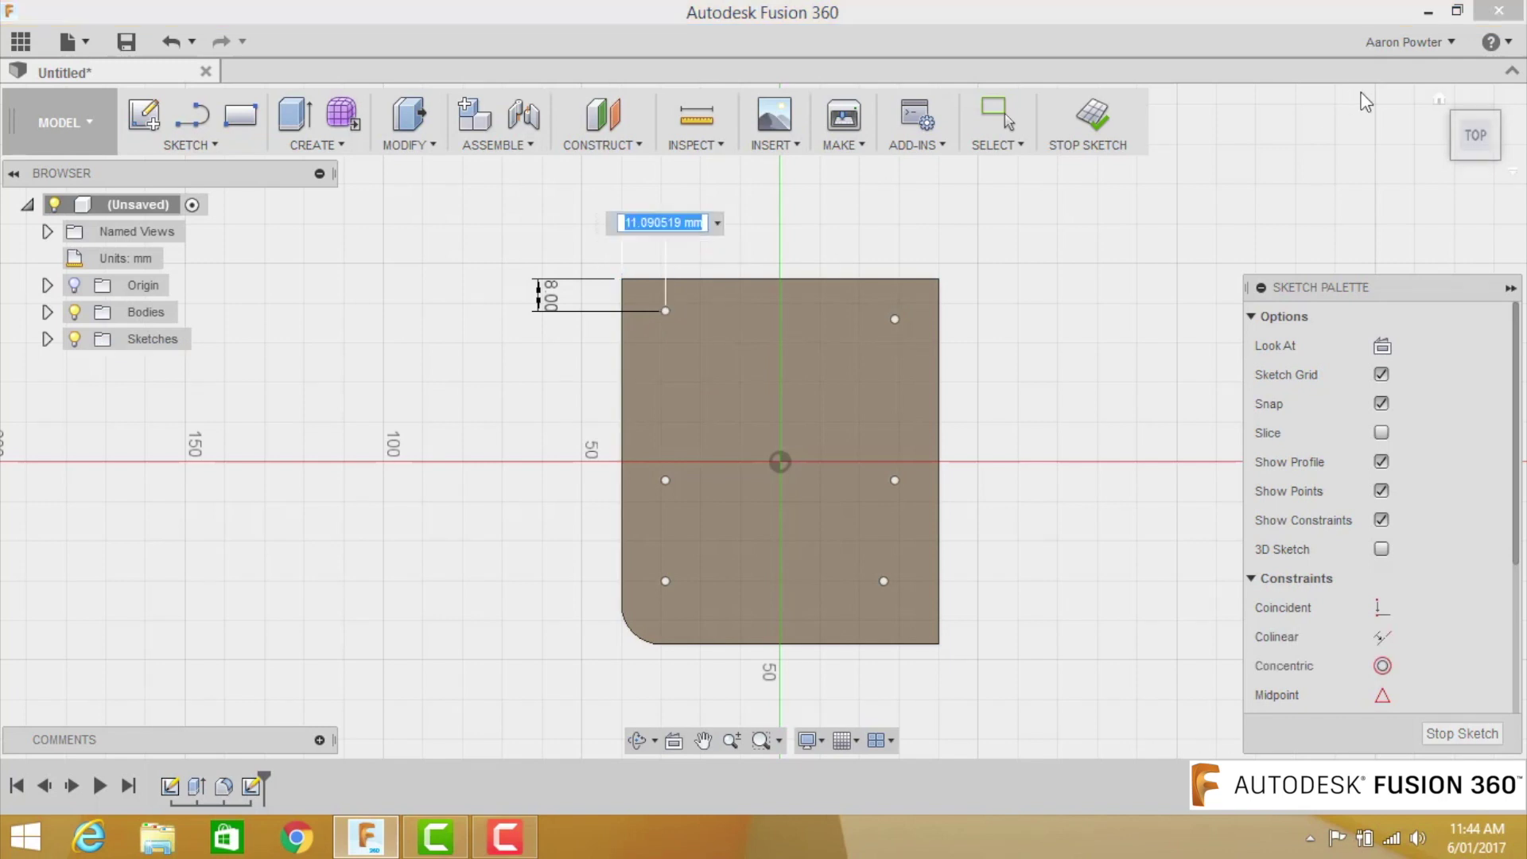
pyautogui.write('6')
pyautogui.press('Return')
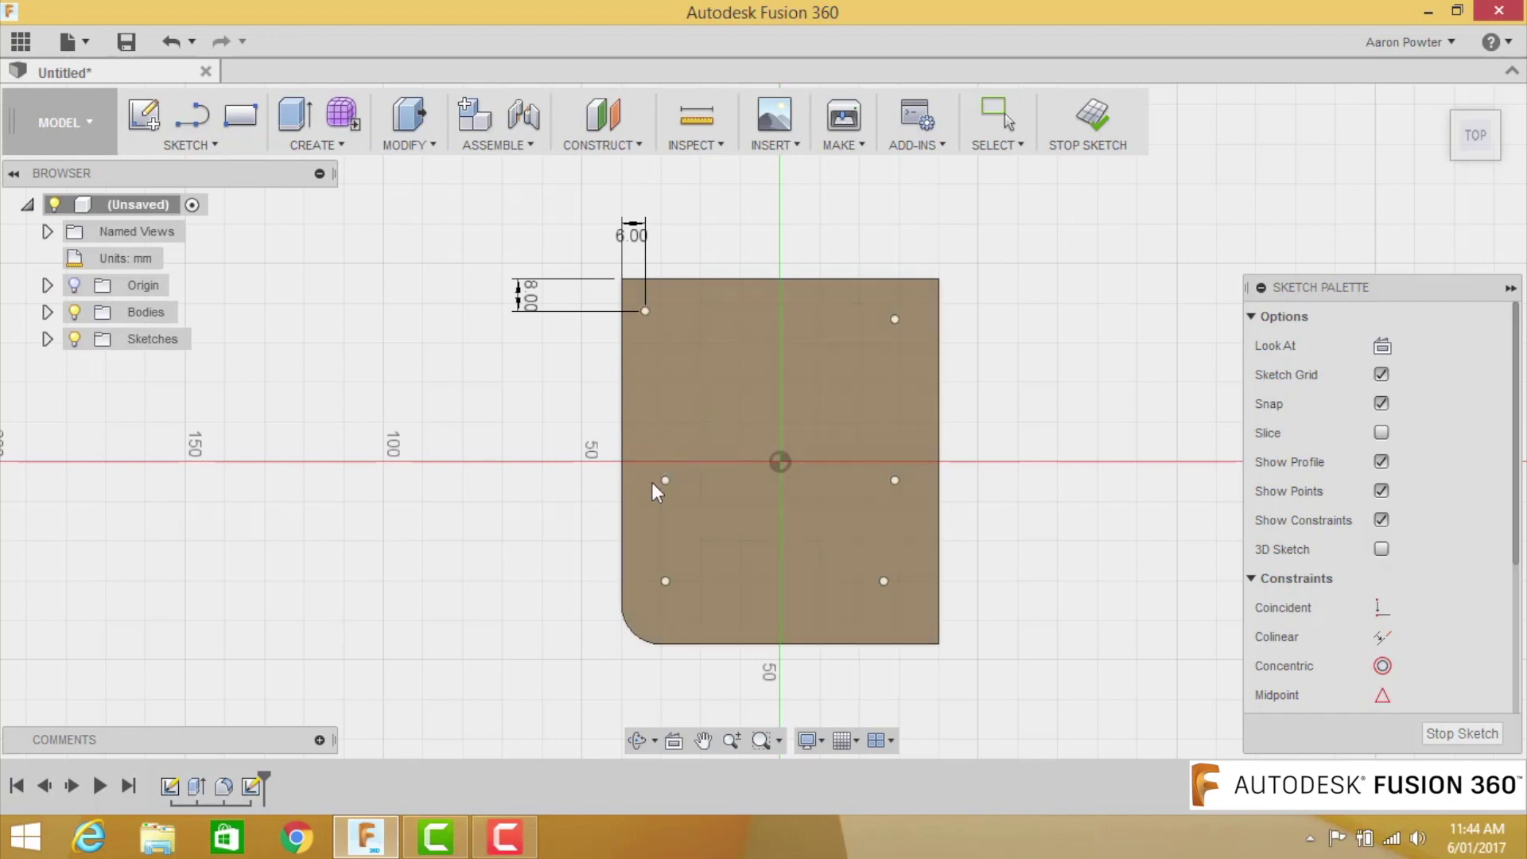
# Dimension the middle-left and lower-left points 43 mm and 78 mm below the top edge
pyautogui.moveTo(664, 480)
pyautogui.mouseDown()
pyautogui.moveTo(713, 407)
pyautogui.moveTo(644, 423)
pyautogui.moveTo(655, 435)
pyautogui.mouseUp()
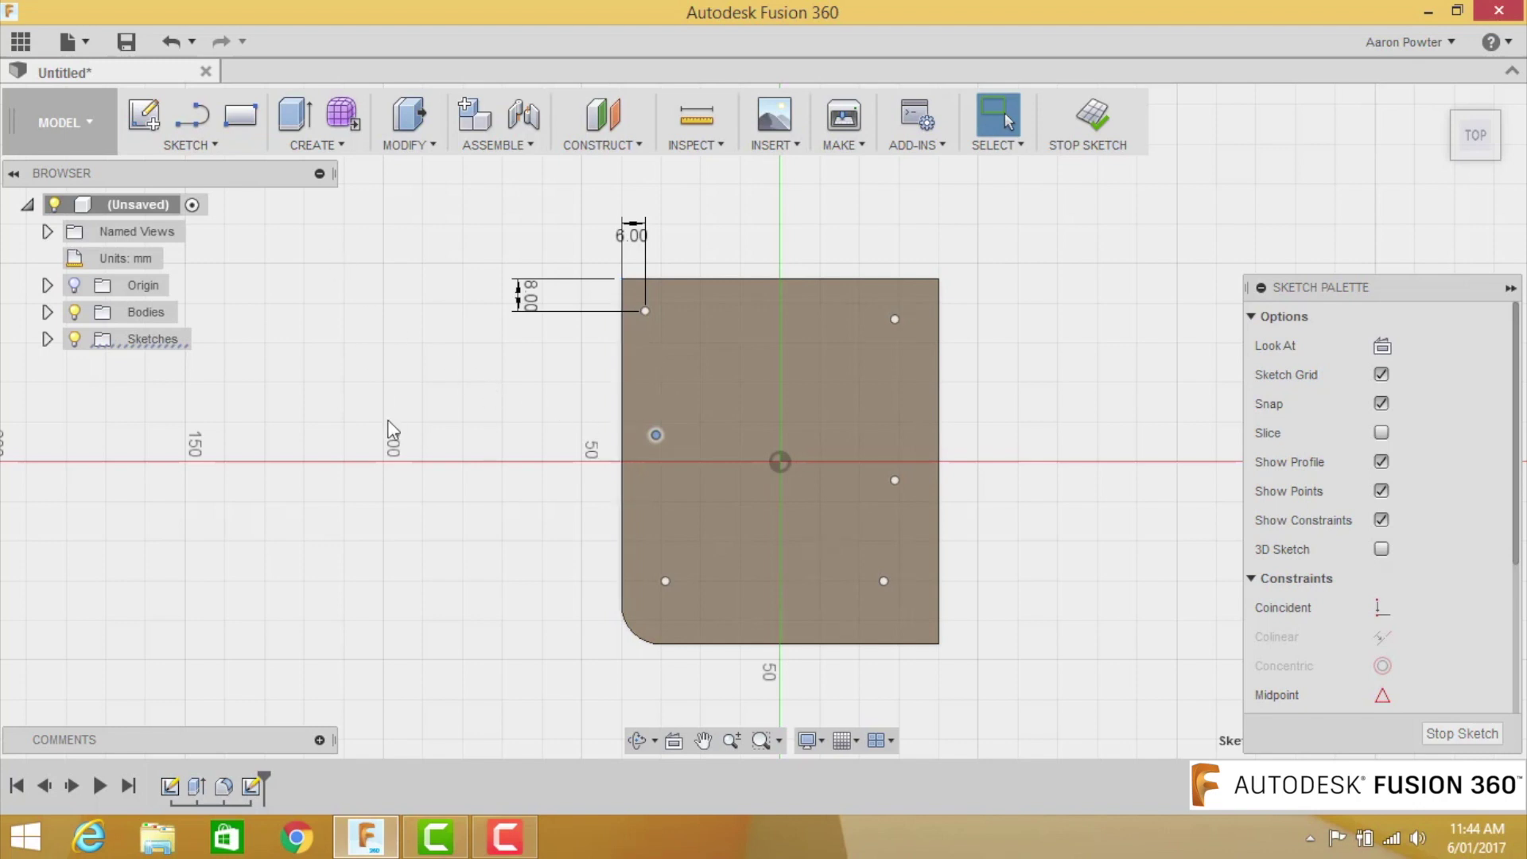
pyautogui.press('d')
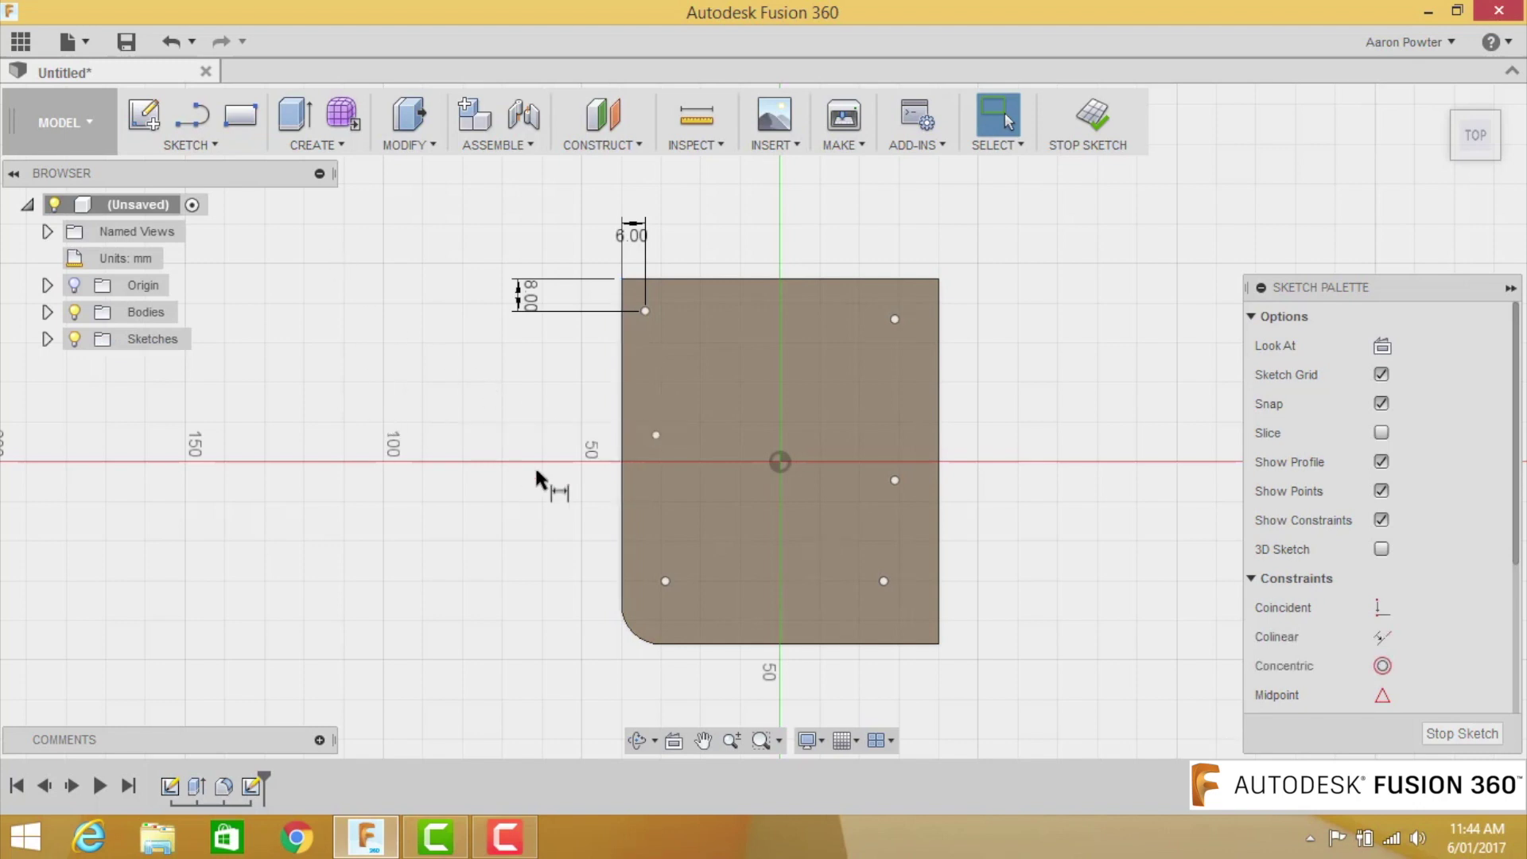
pyautogui.click(655, 435)
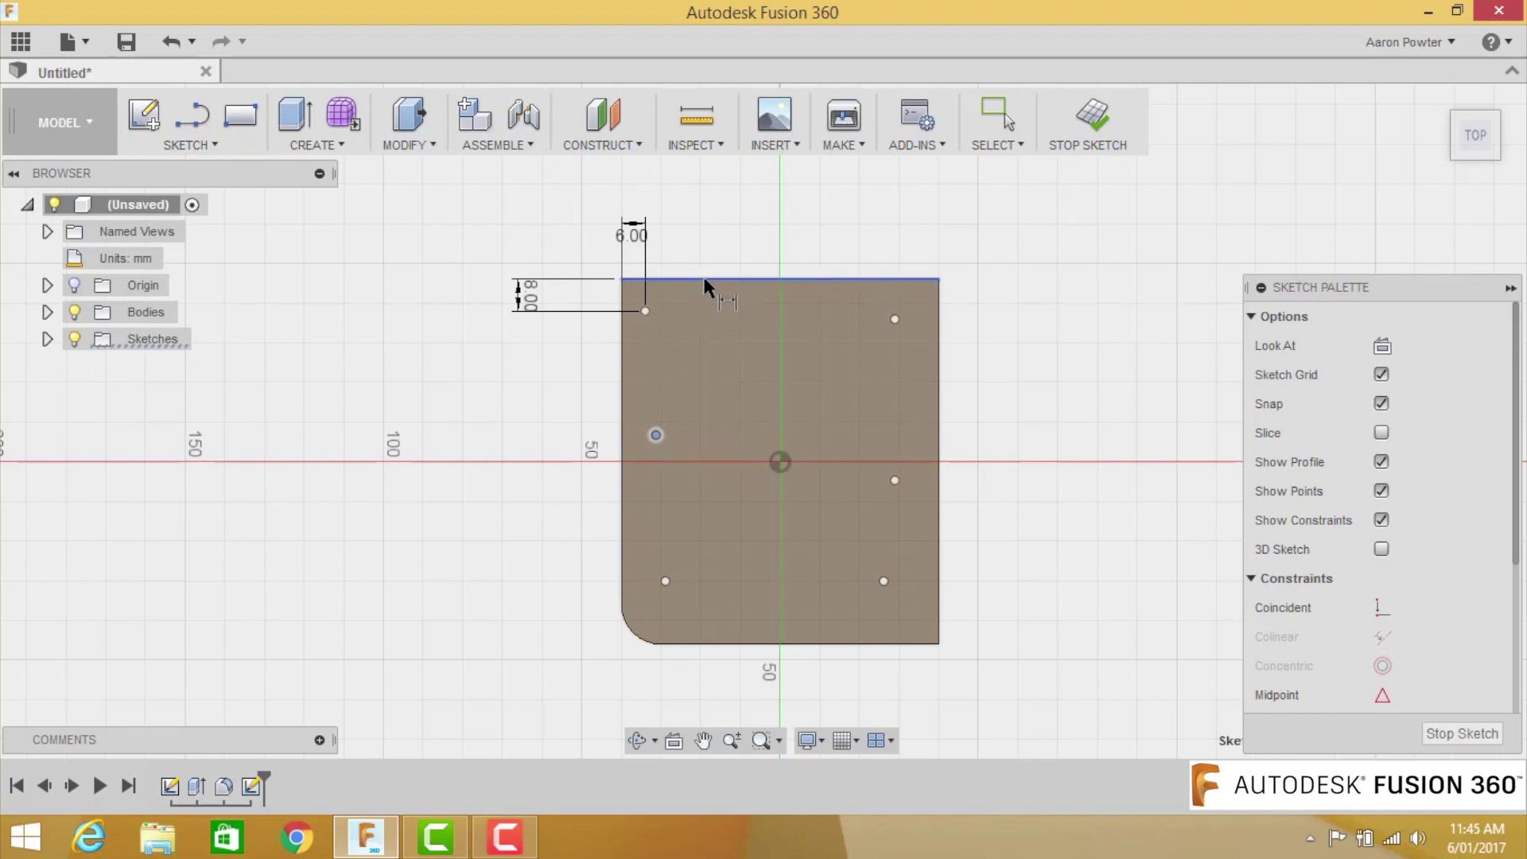
pyautogui.click(703, 278)
pyautogui.click(474, 340)
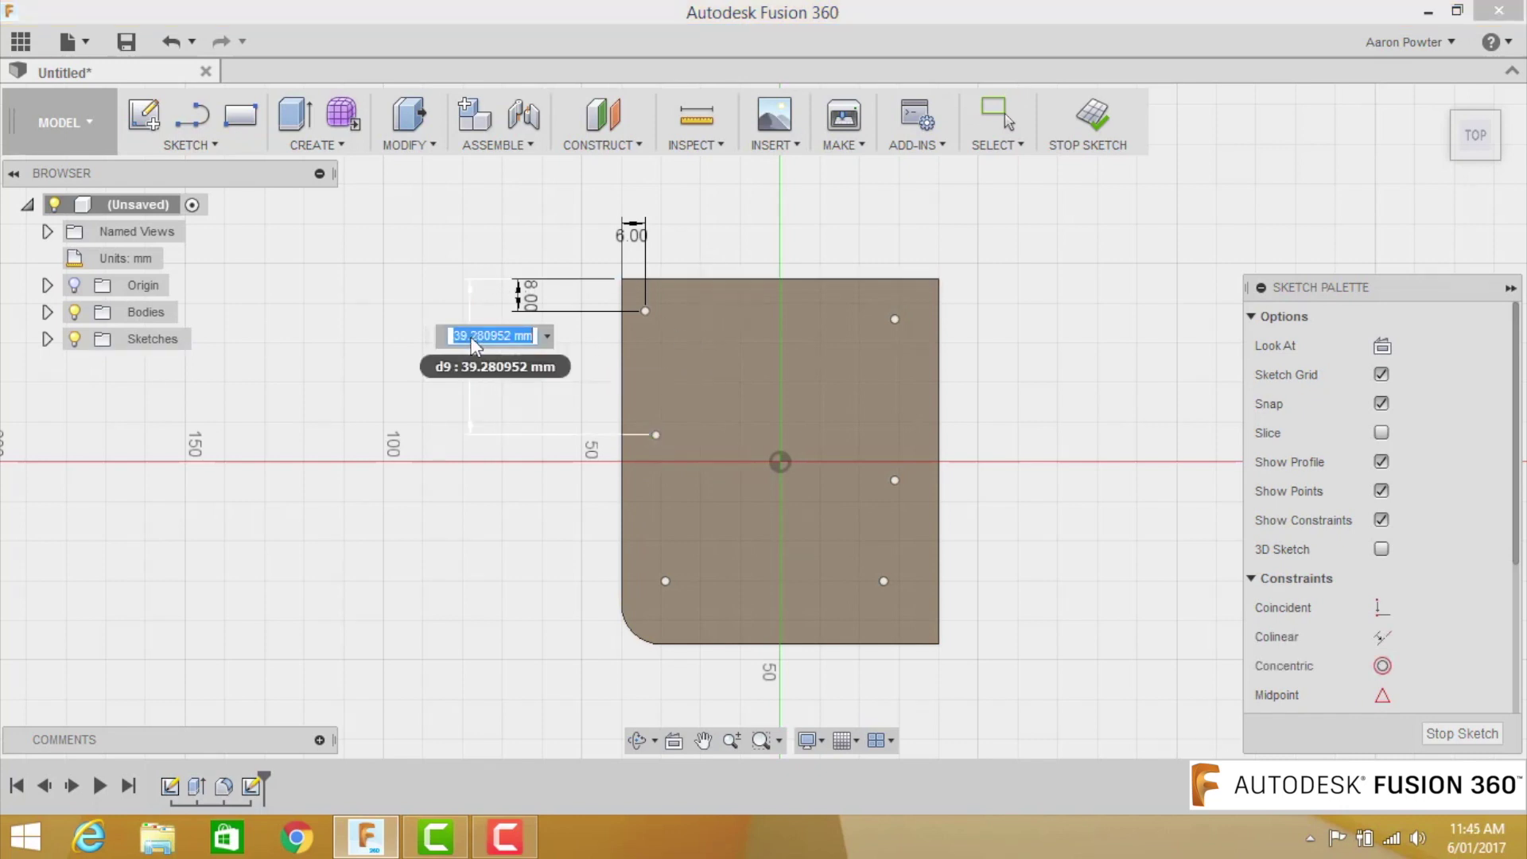
pyautogui.write('43')
pyautogui.press('Return')
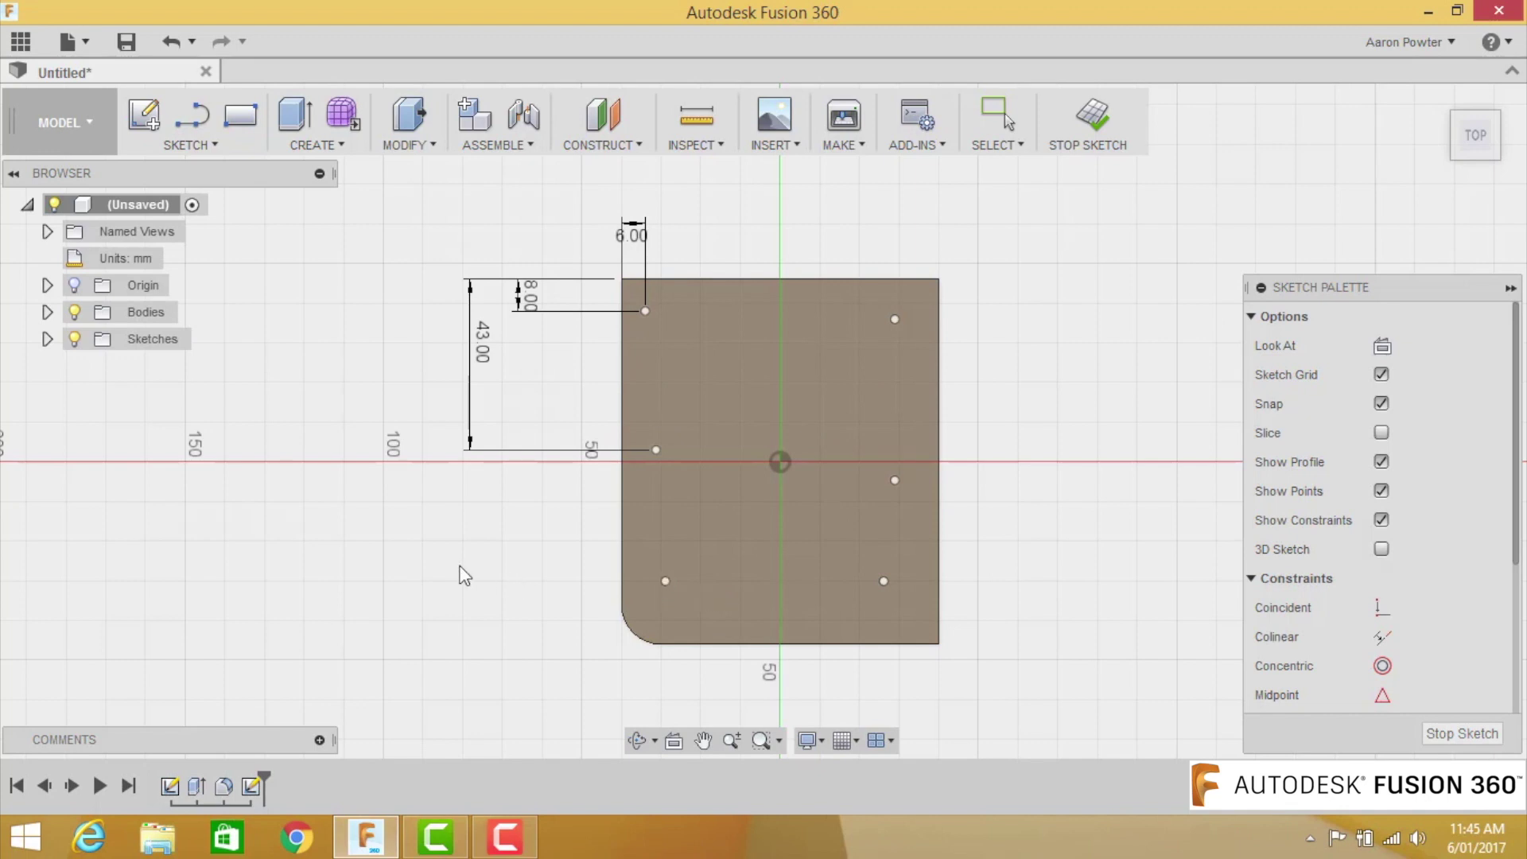
pyautogui.click(664, 582)
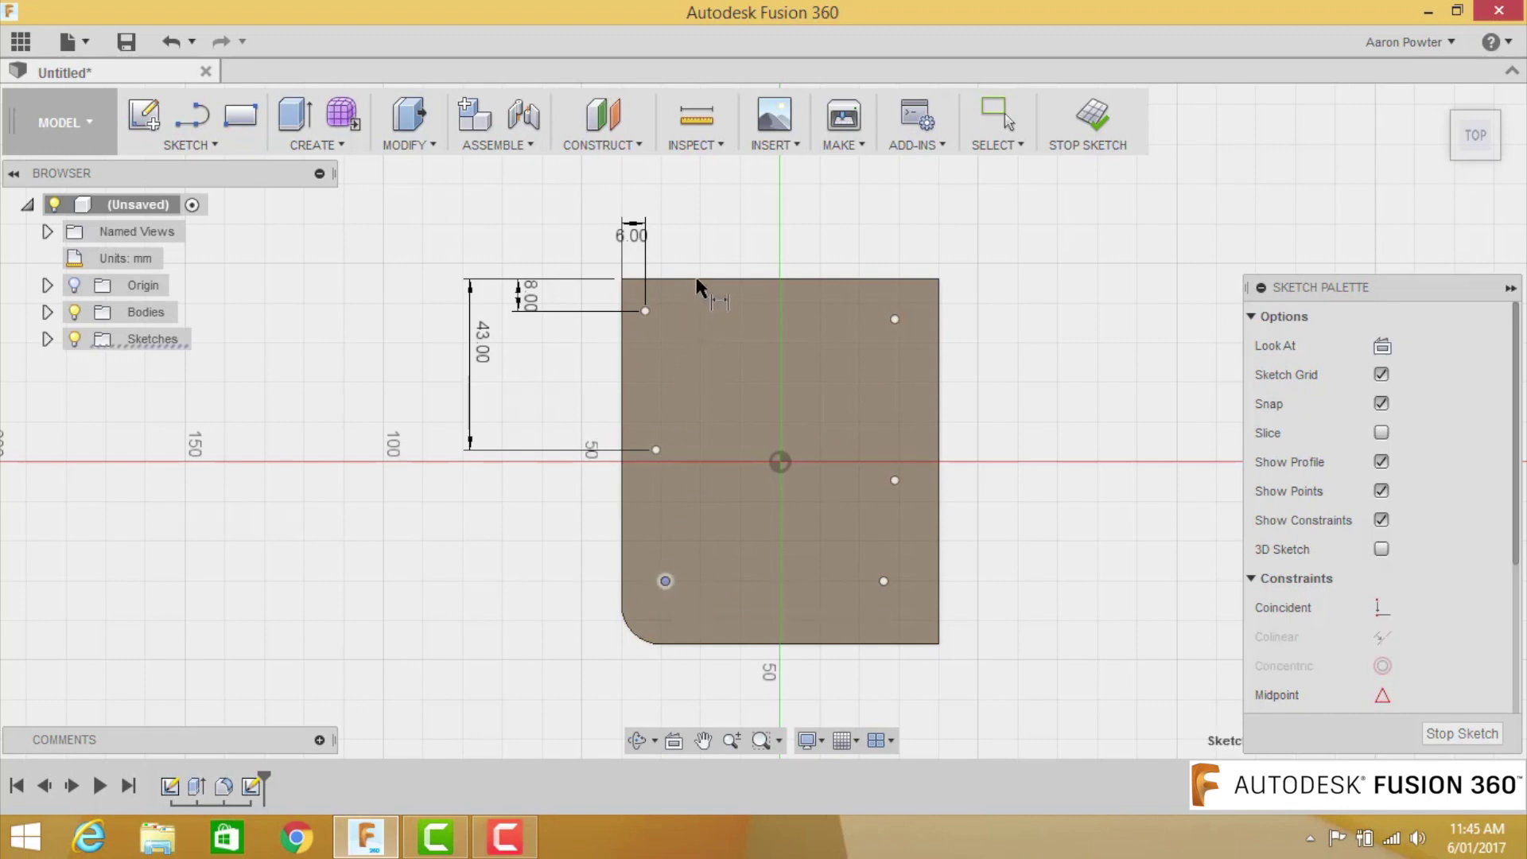
pyautogui.click(695, 278)
pyautogui.click(417, 387)
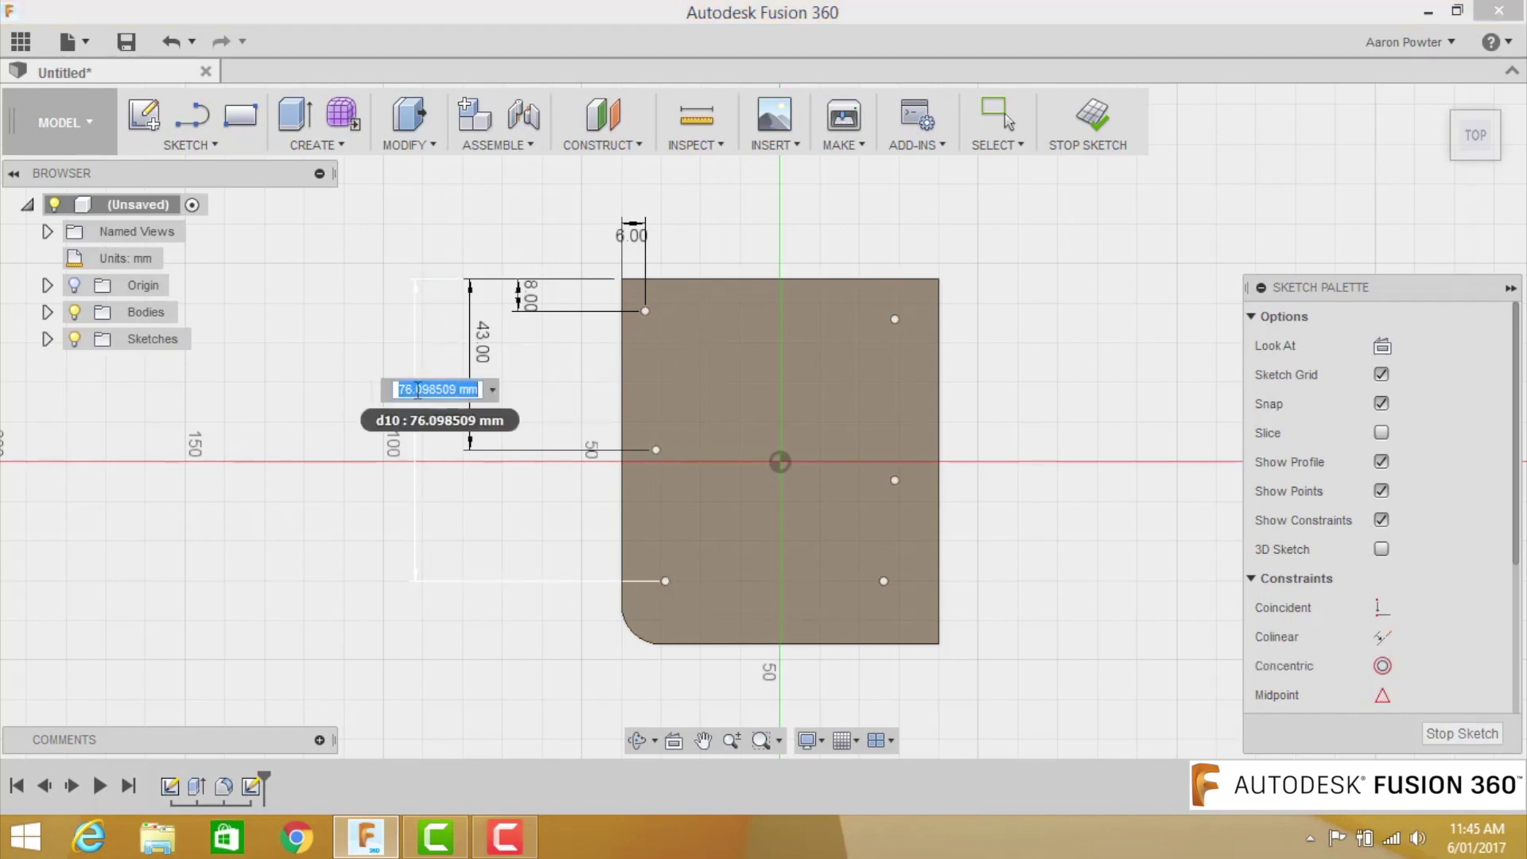
pyautogui.write('78')
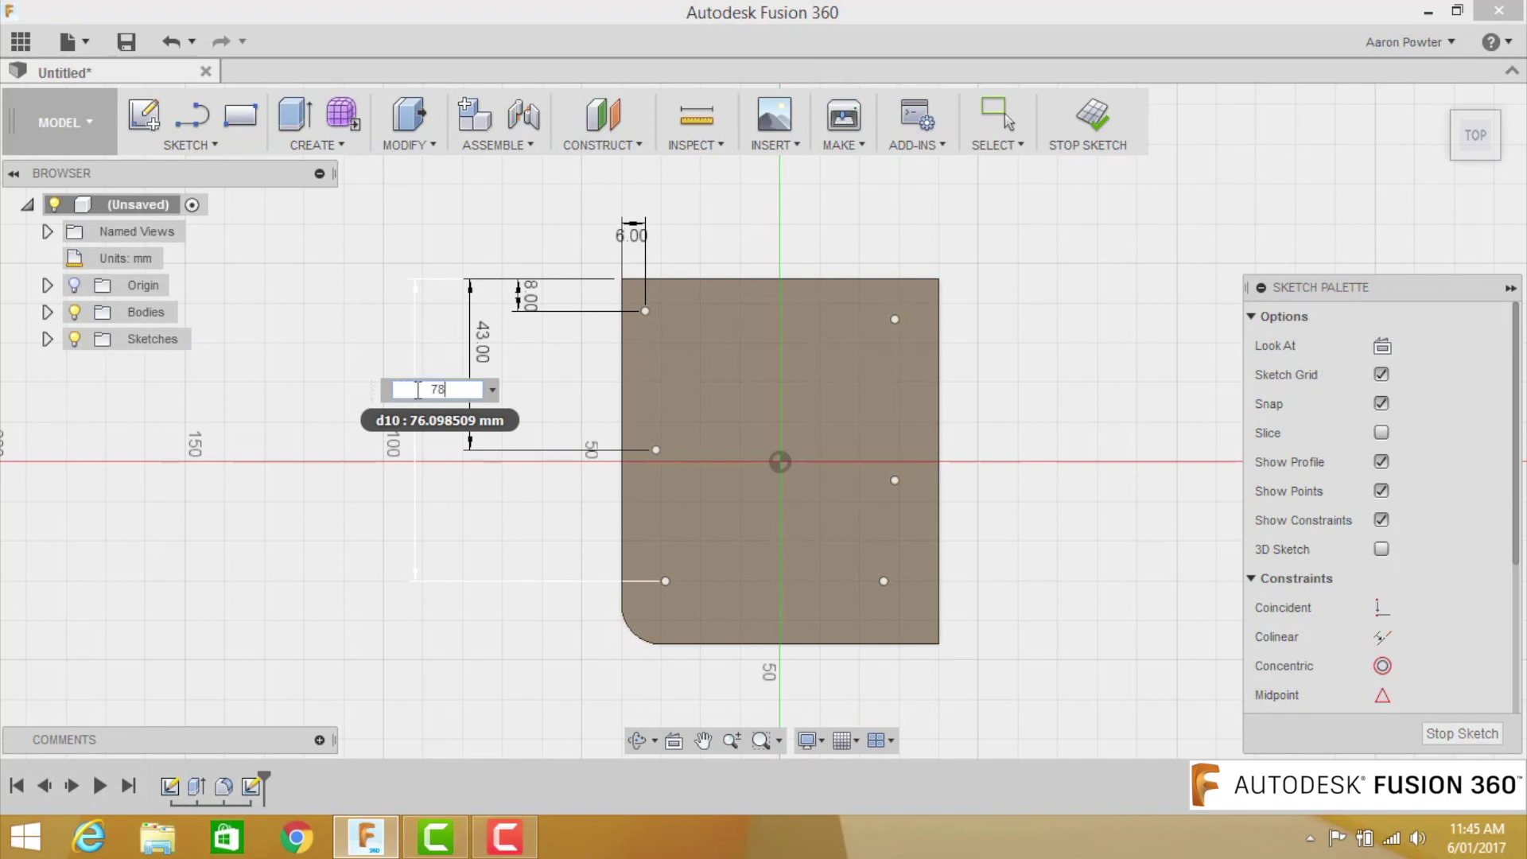
pyautogui.press('Return')
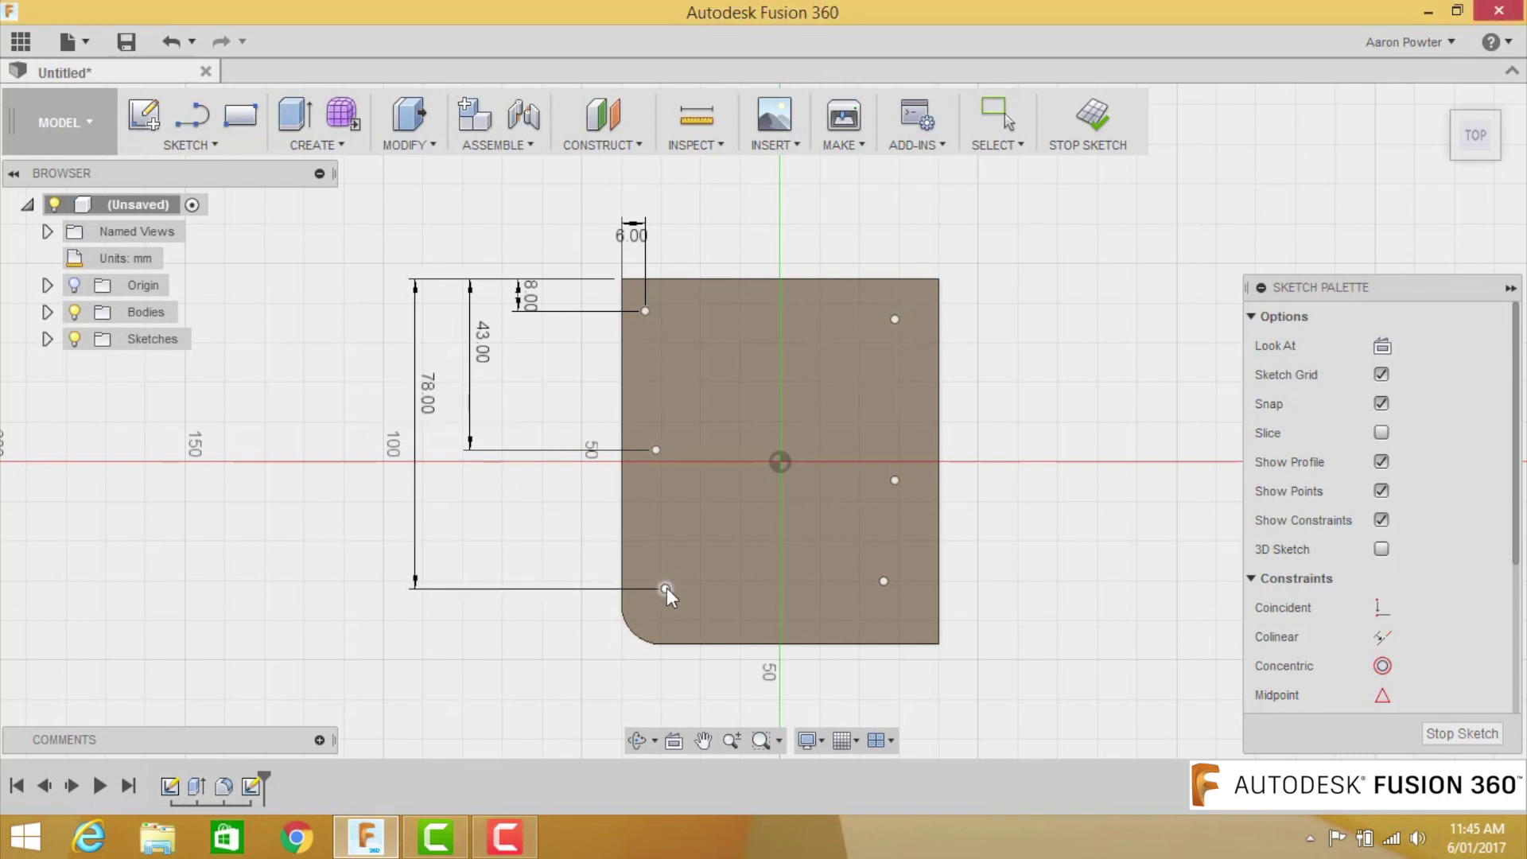
pyautogui.moveTo(664, 588)
pyautogui.mouseDown()
pyautogui.moveTo(703, 586)
pyautogui.moveTo(658, 589)
pyautogui.mouseUp()
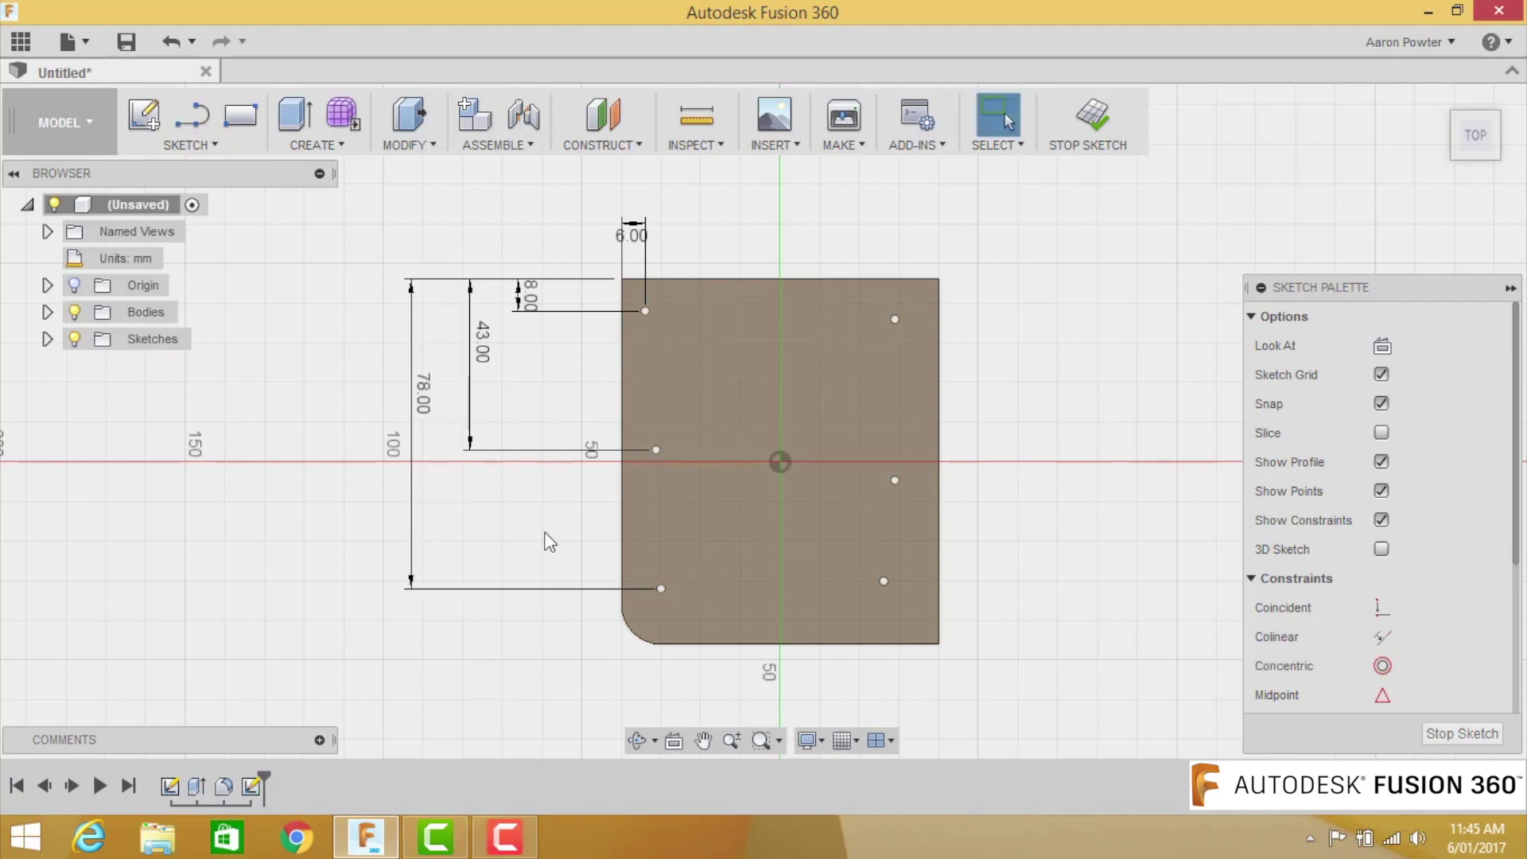
# Constrain the top-left and middle-left hole points to a vertical line
pyautogui.click(645, 310)
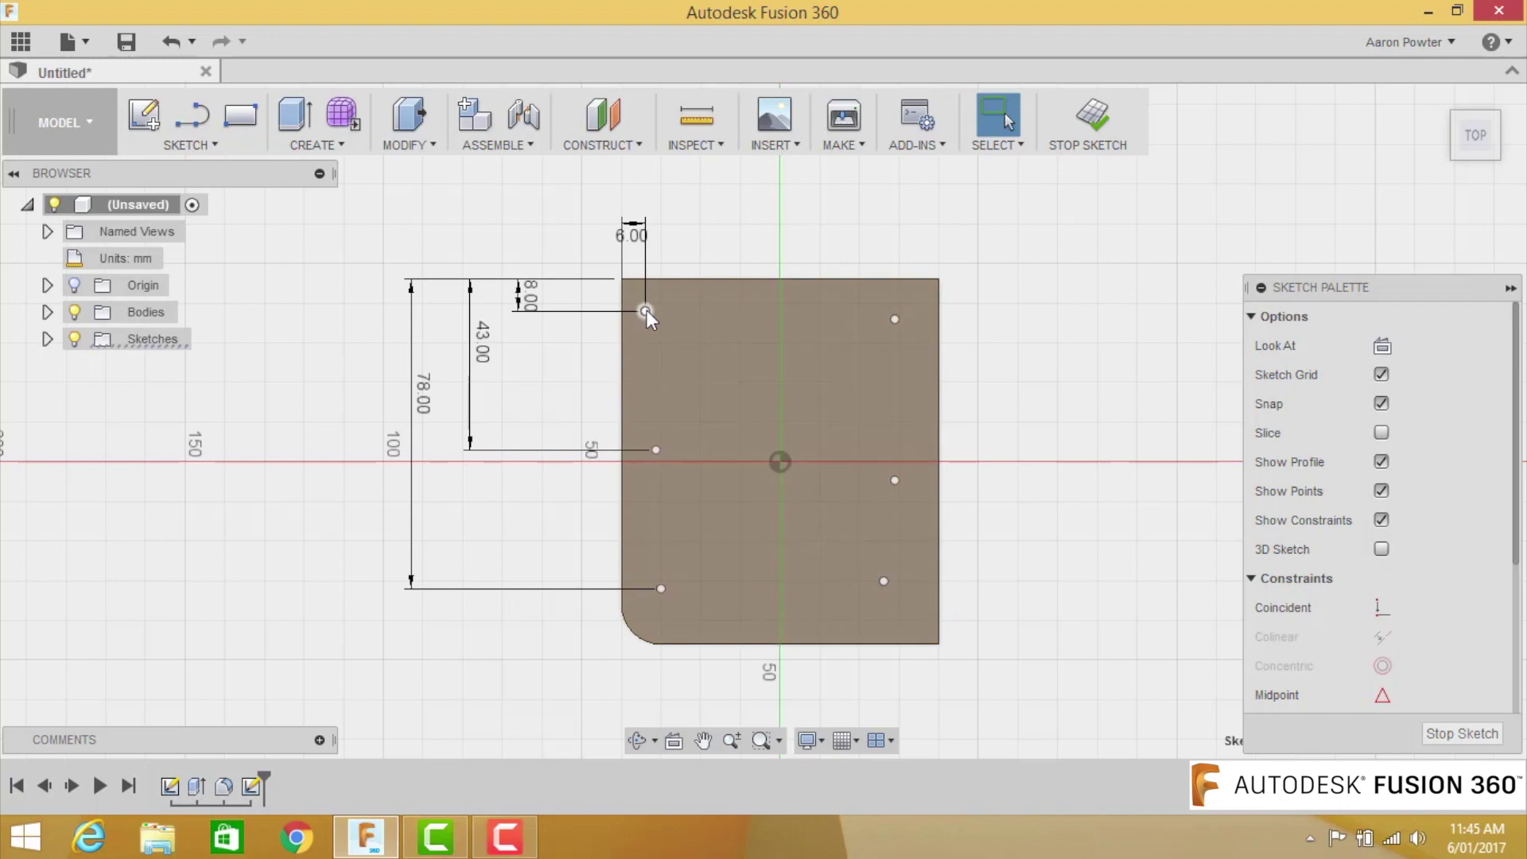
pyautogui.keyDown('shift'); pyautogui.click(656, 450); pyautogui.keyUp('shift')
pyautogui.rightClick(660, 450)
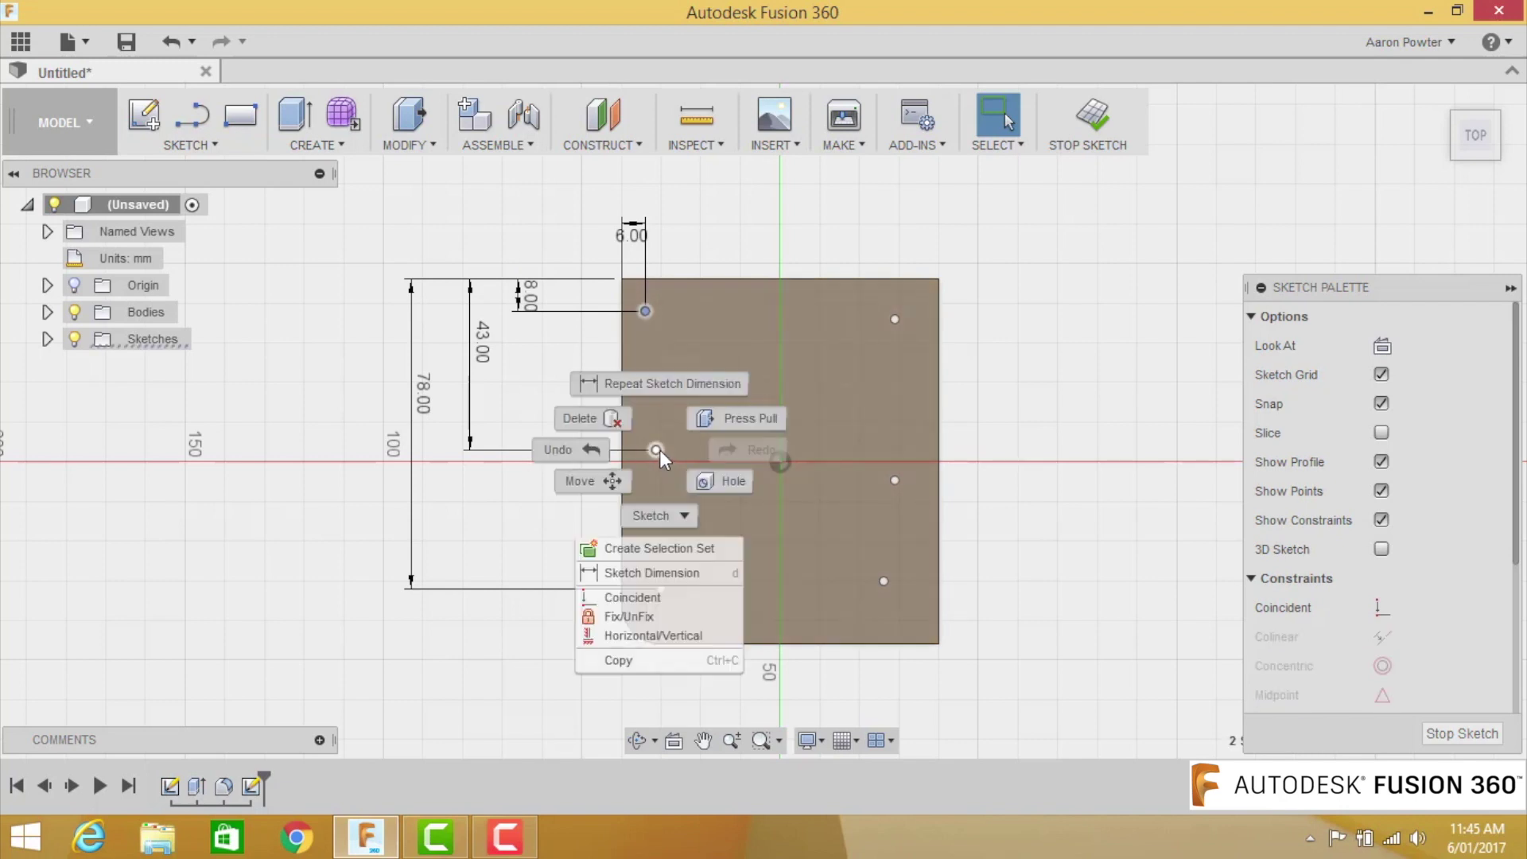
pyautogui.click(658, 636)
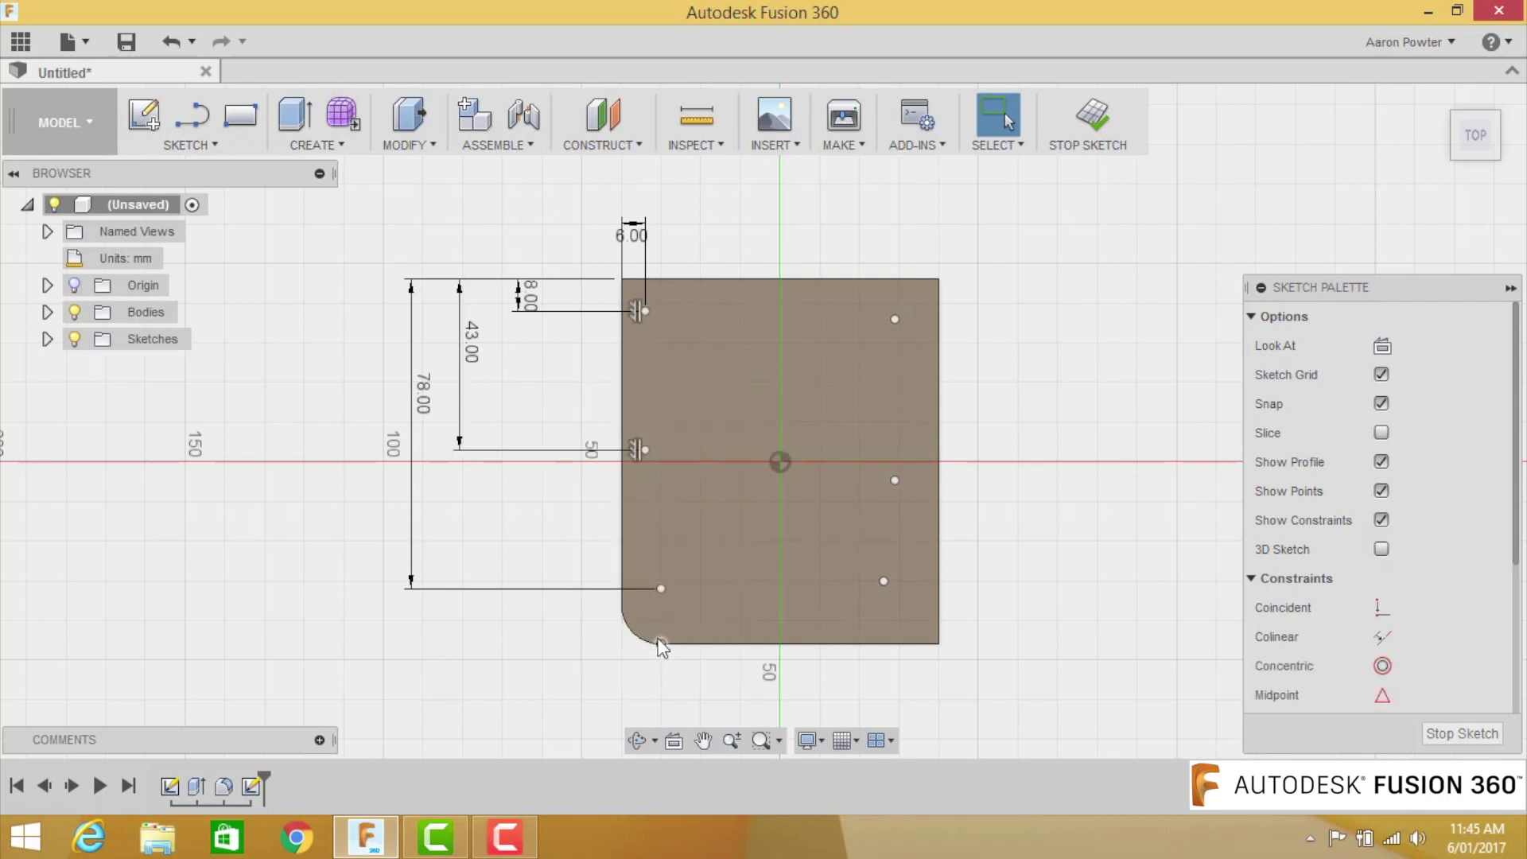
# Align the lower-left hole point vertically with the top-left point
pyautogui.click(643, 309)
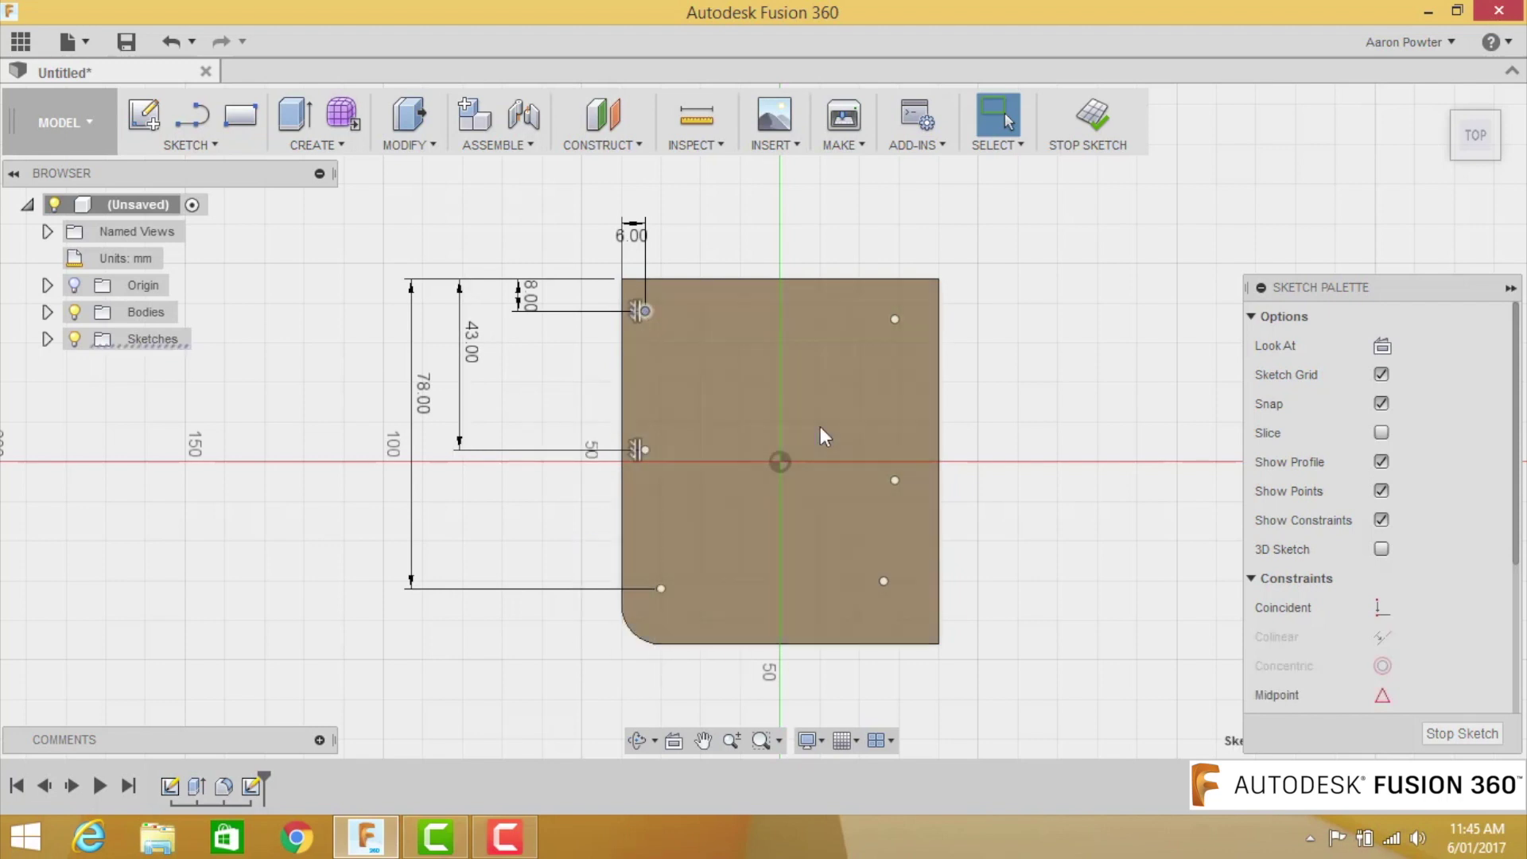
pyautogui.click(662, 589)
pyautogui.rightClick(662, 589)
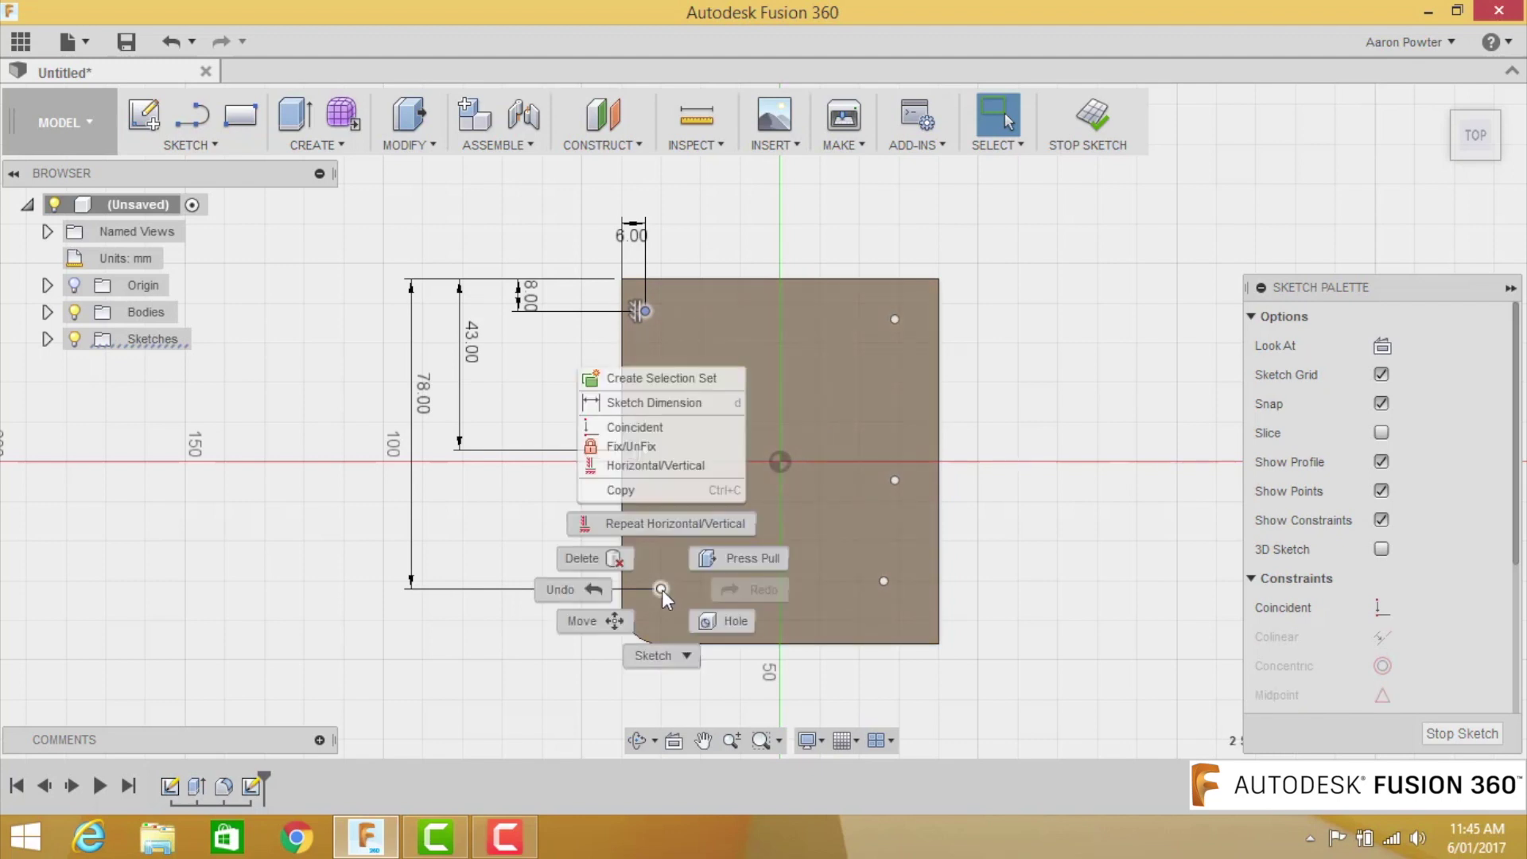
pyautogui.click(631, 465)
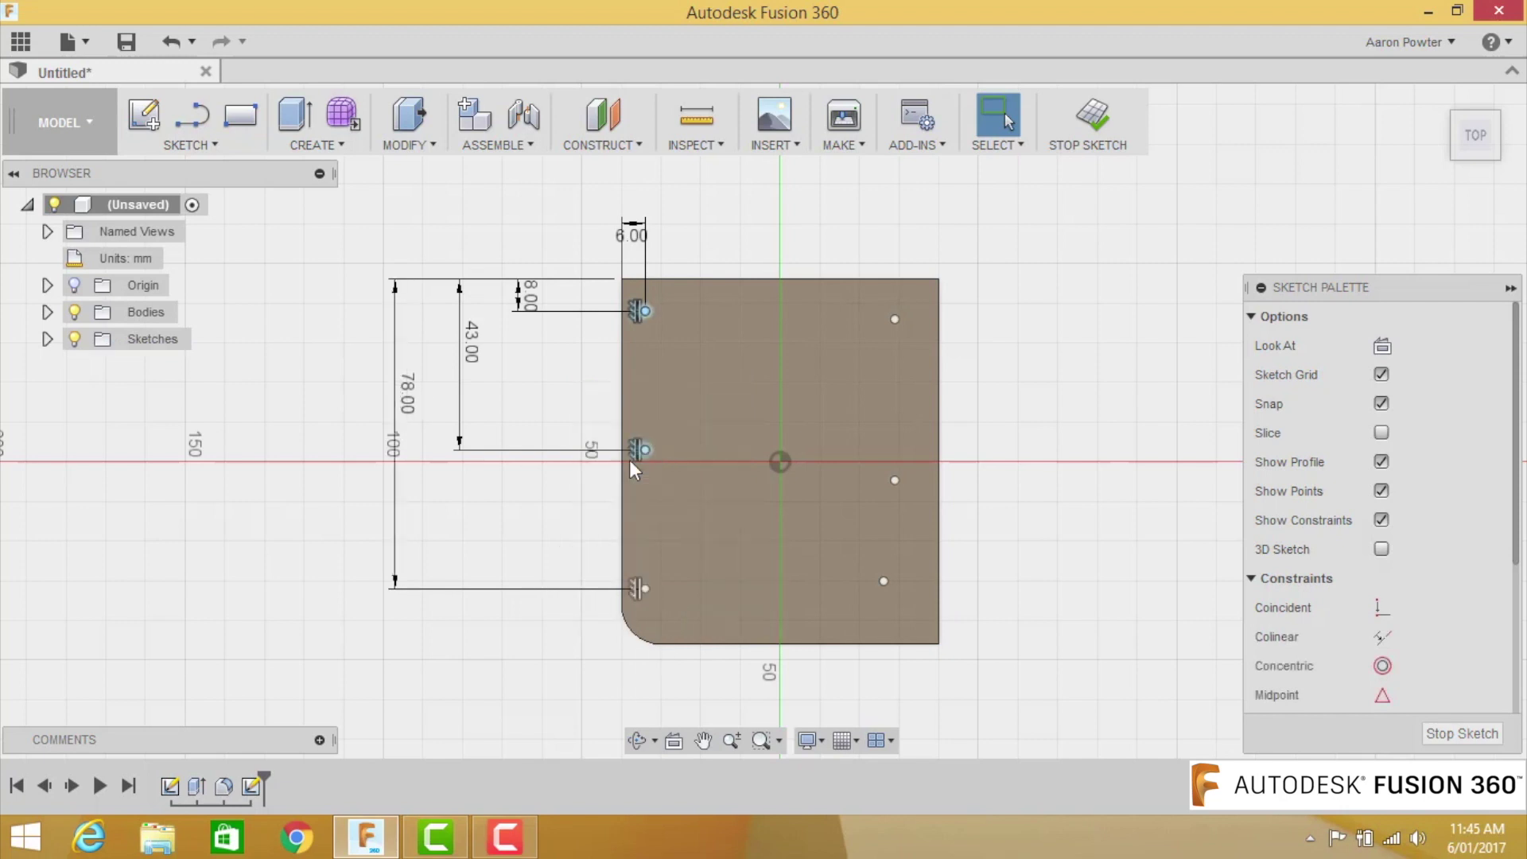
pyautogui.press('Escape')
pyautogui.click(645, 589)
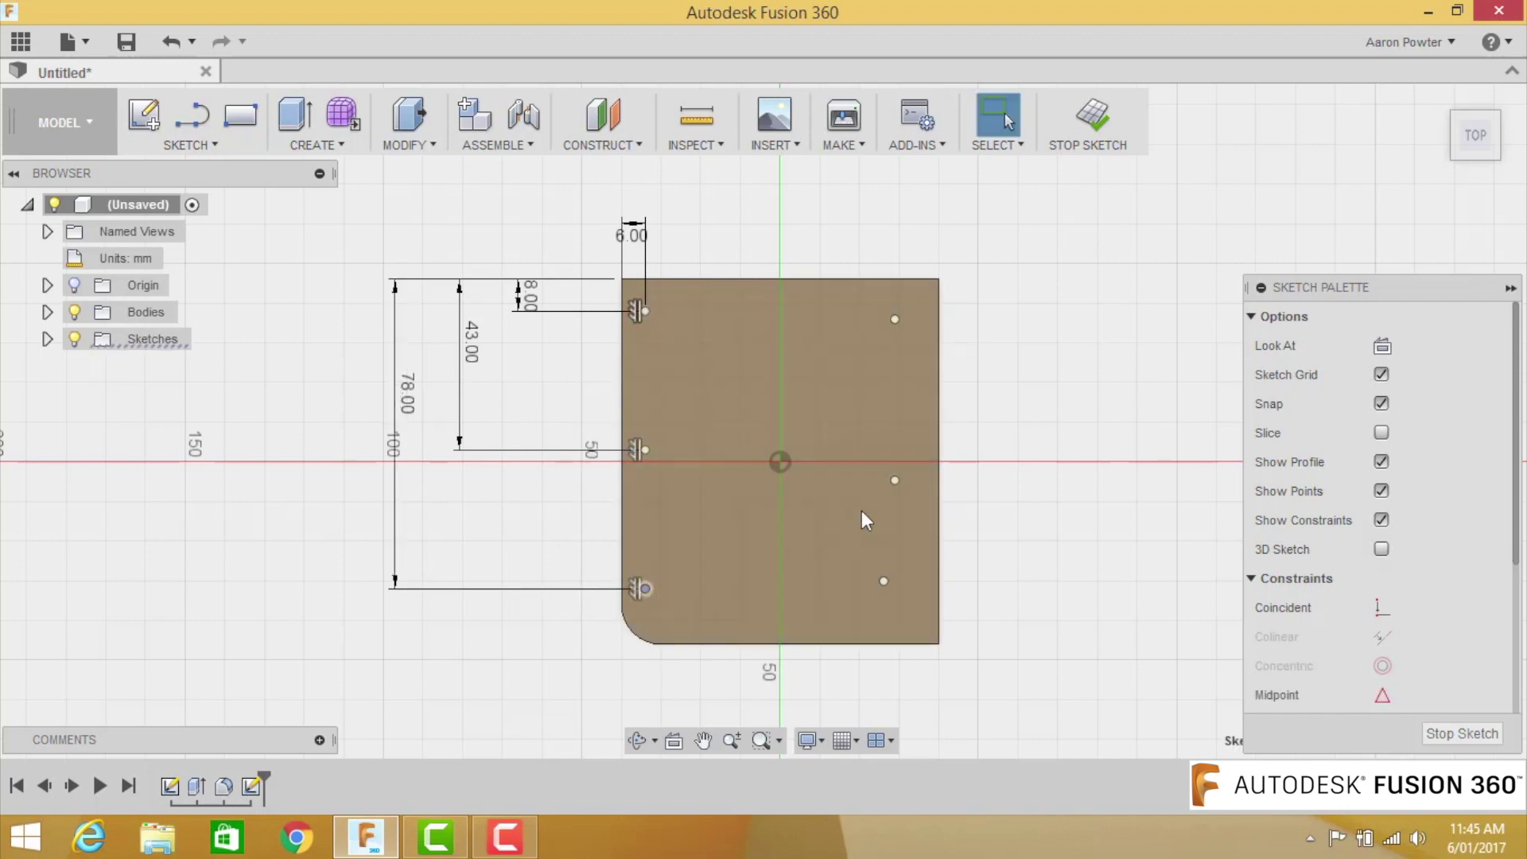
pyautogui.click(897, 482)
# Dimension the top-right hole point 8 mm from the plate's right edge
pyautogui.click(1048, 369)
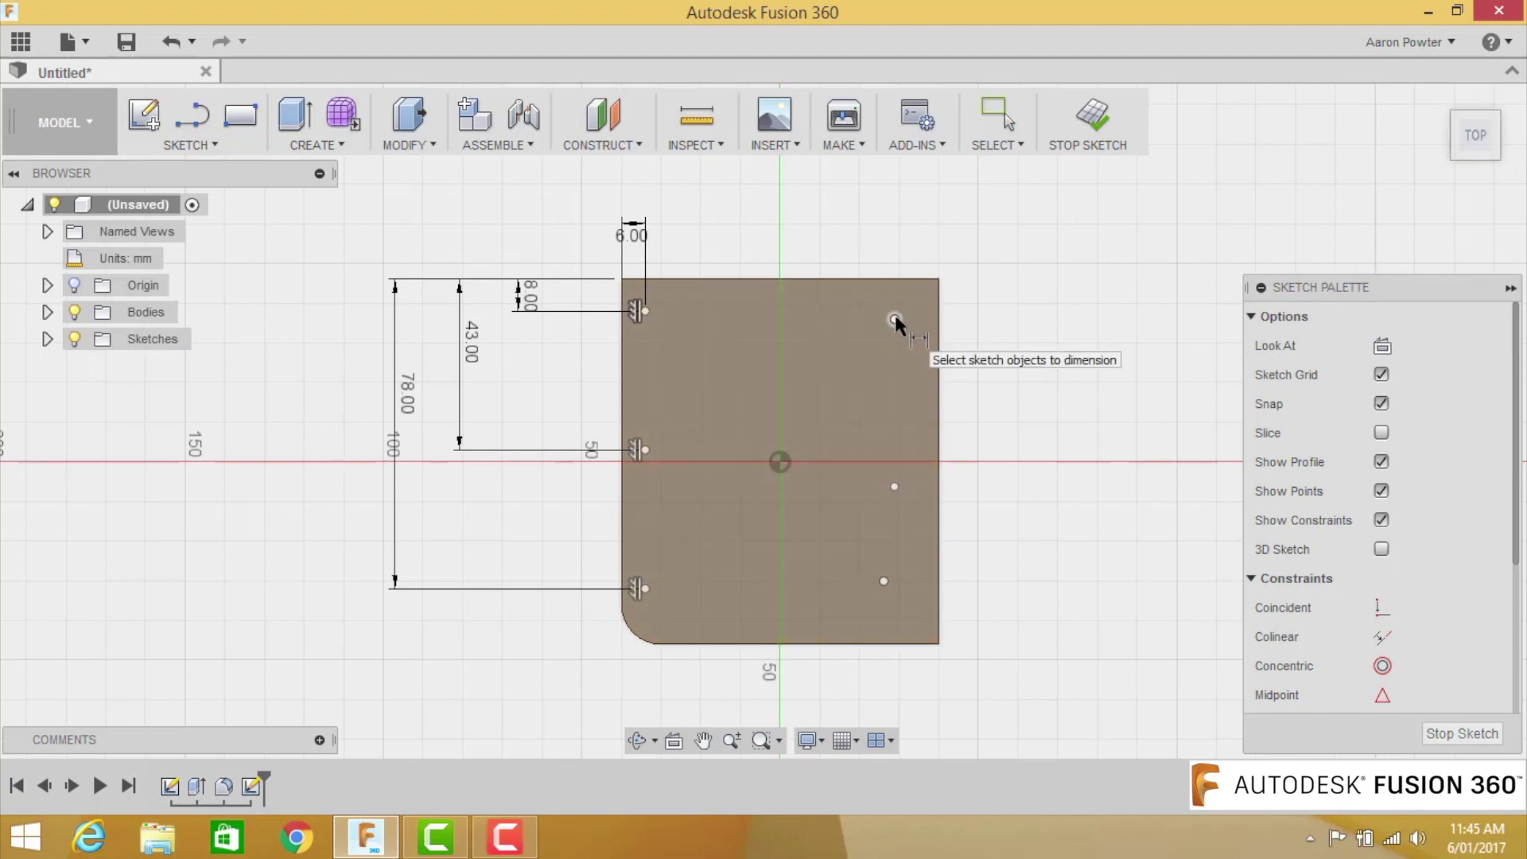
pyautogui.click(894, 319)
pyautogui.click(938, 331)
pyautogui.click(914, 231)
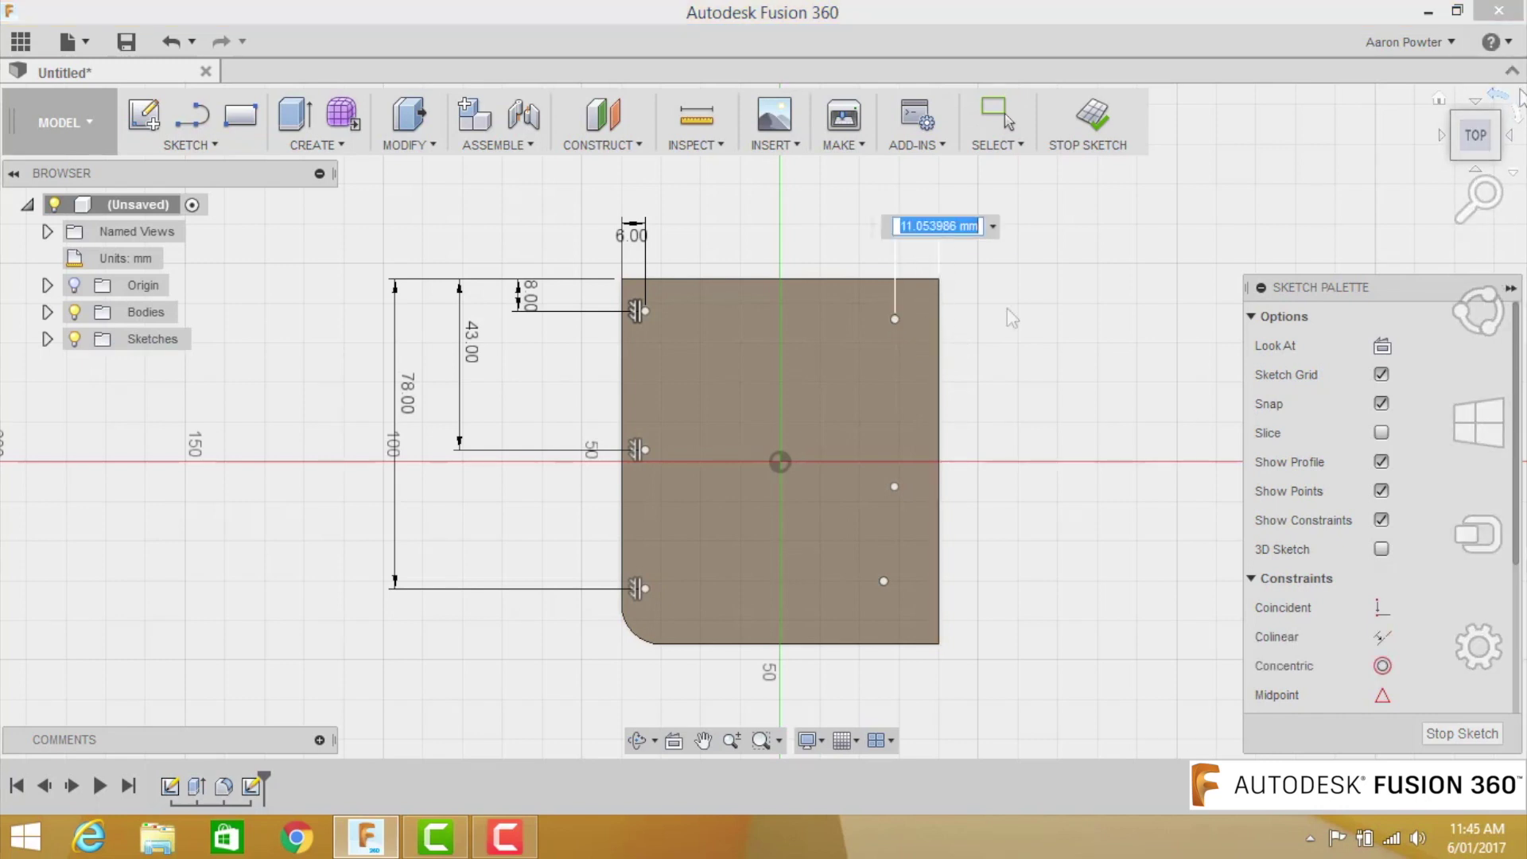
pyautogui.write('8')
pyautogui.press('Return')
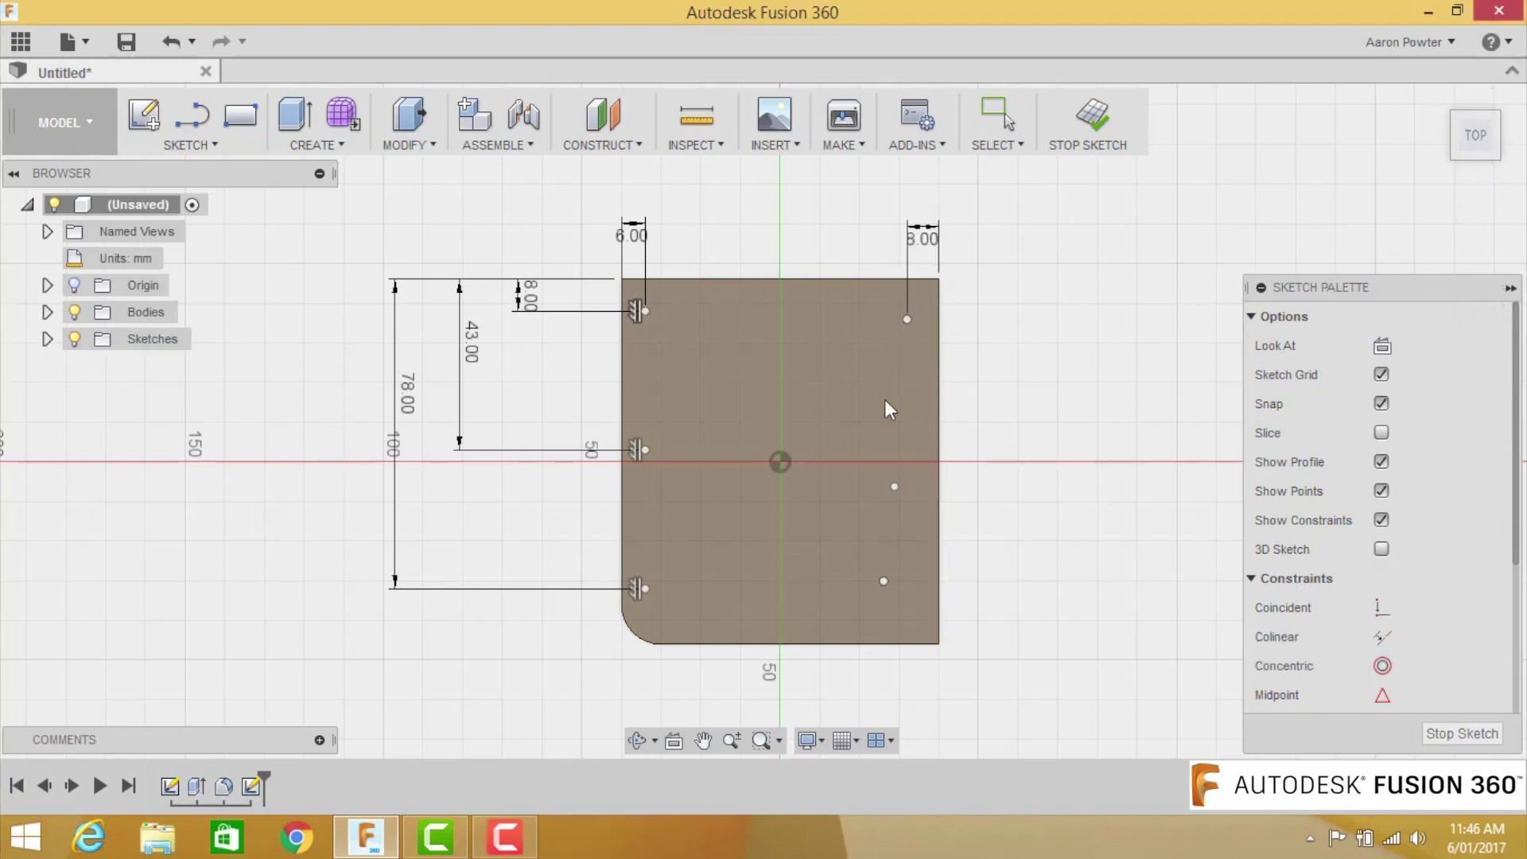
pyautogui.press('Escape')
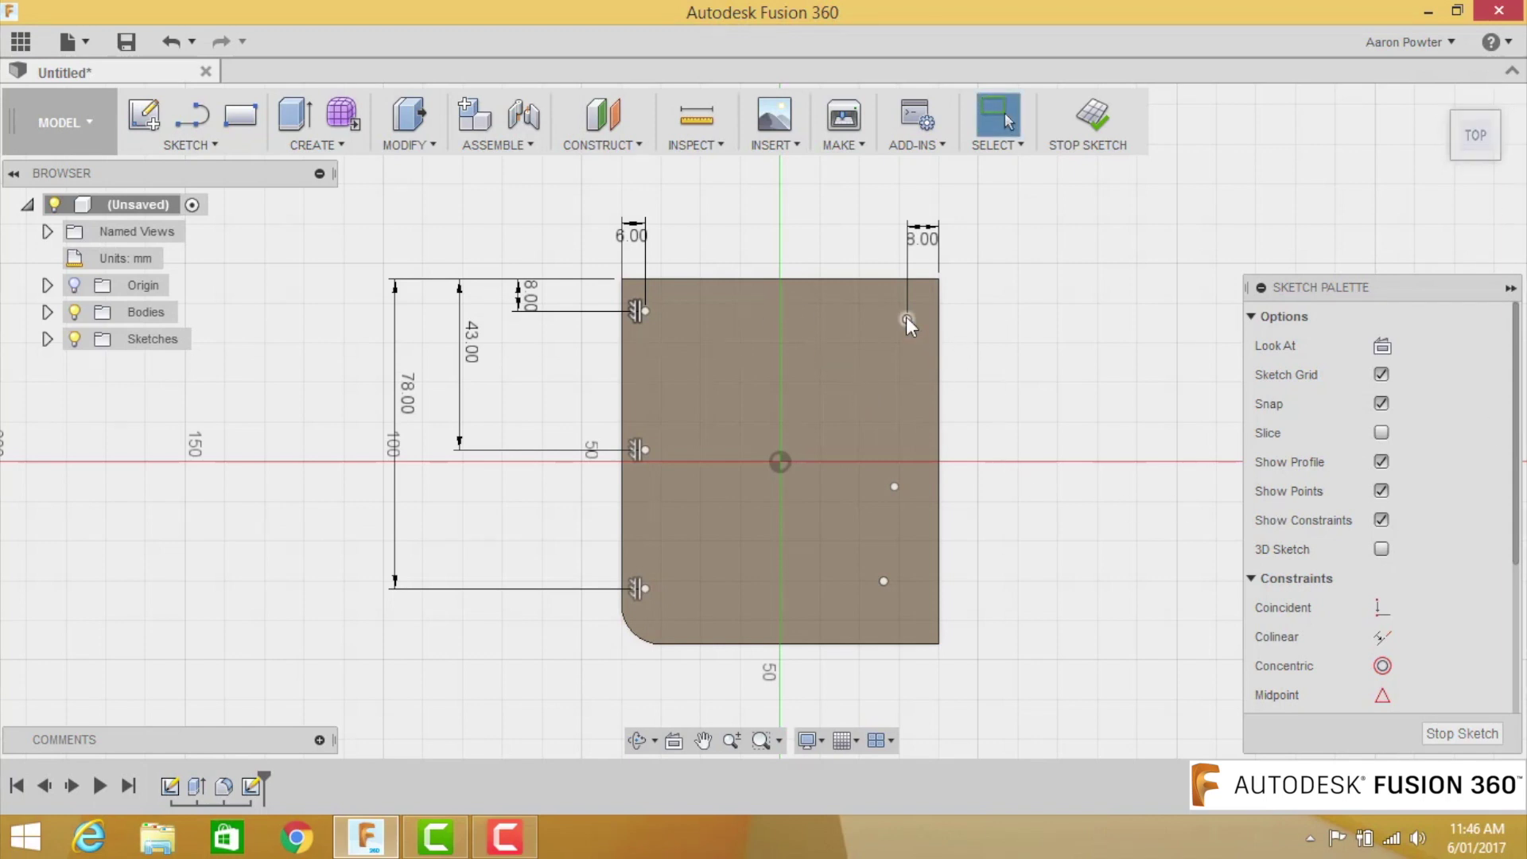
# Align the two top hole points horizontally and the top- and middle-right points vertically
pyautogui.rightClick(648, 313)
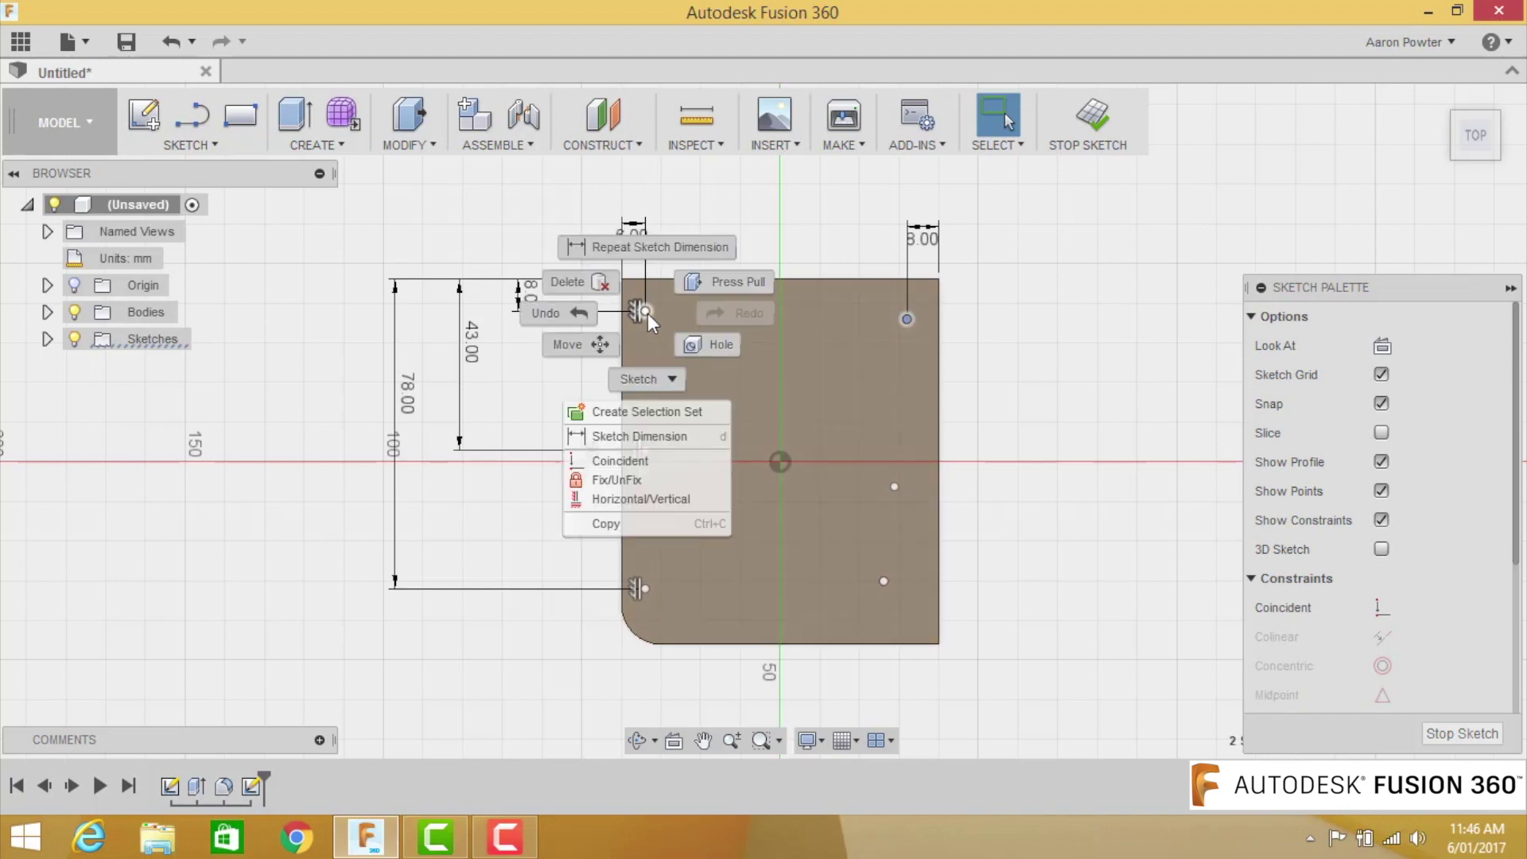
pyautogui.click(640, 501)
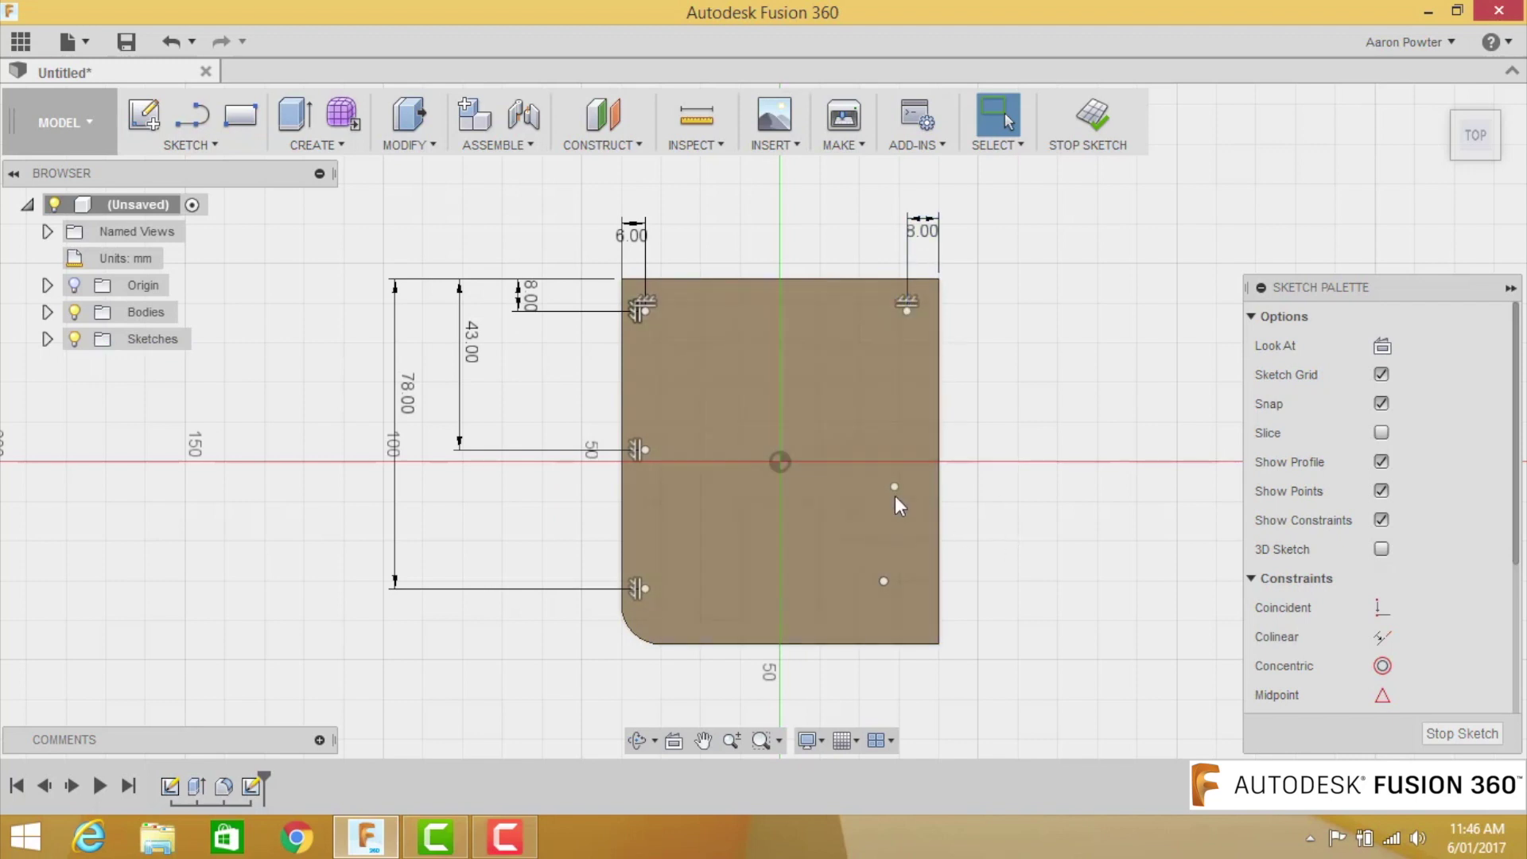
pyautogui.click(906, 318)
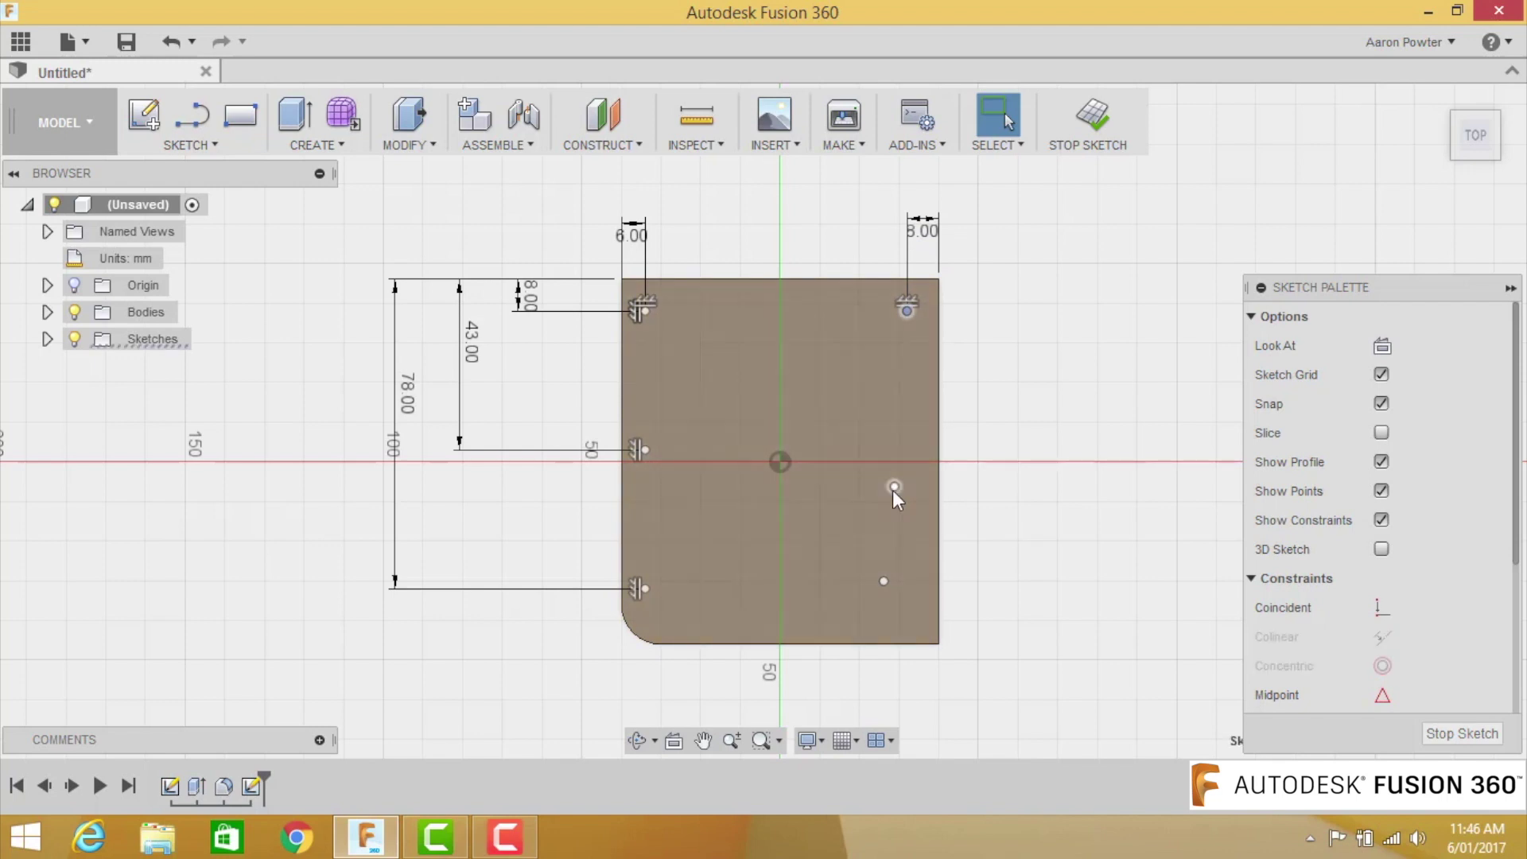
pyautogui.click(892, 488)
pyautogui.rightClick(892, 488)
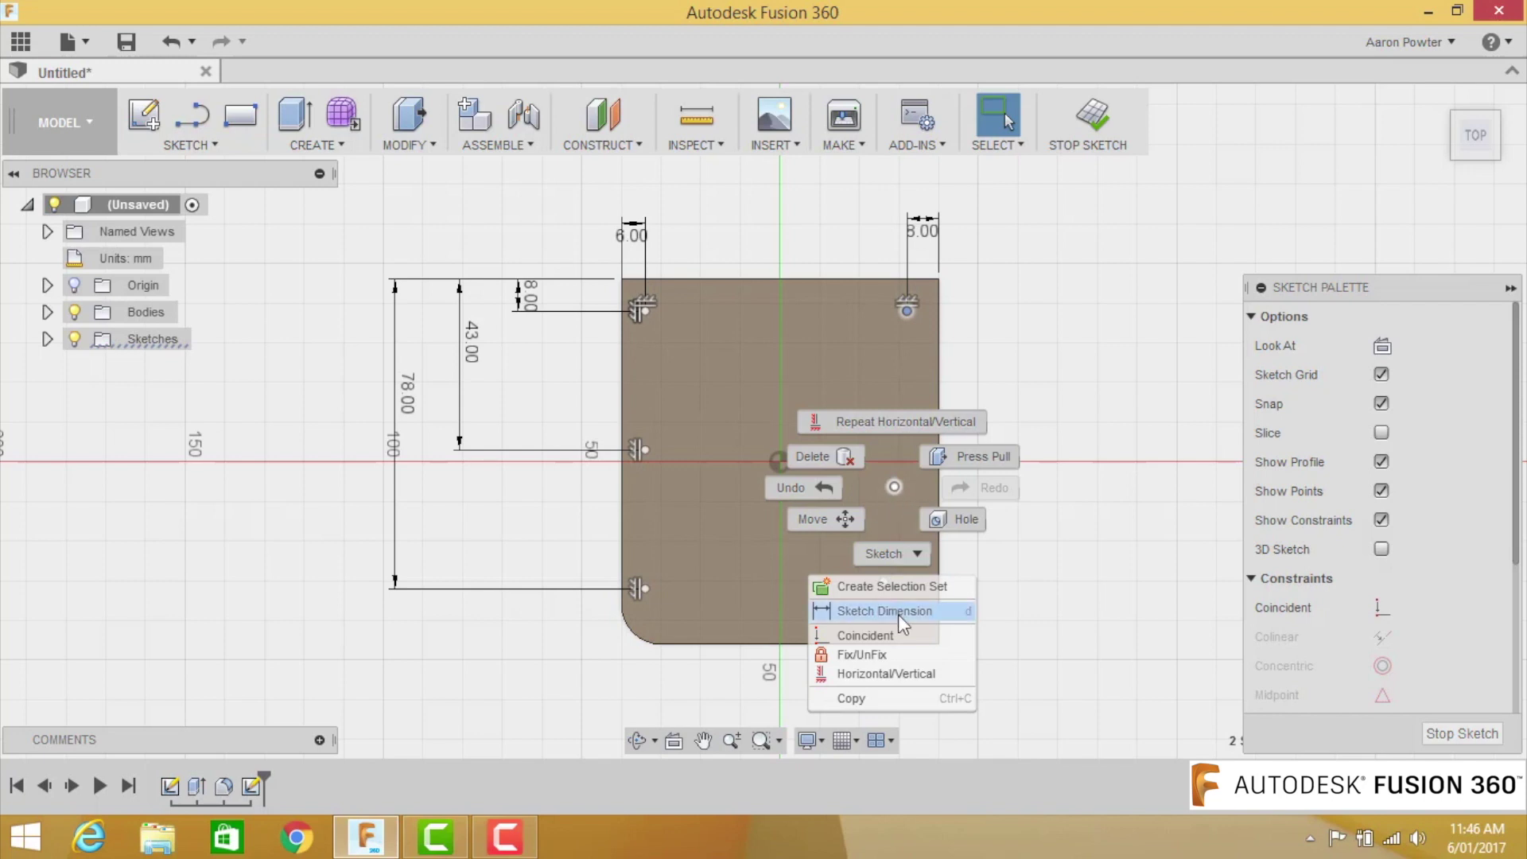
pyautogui.click(889, 672)
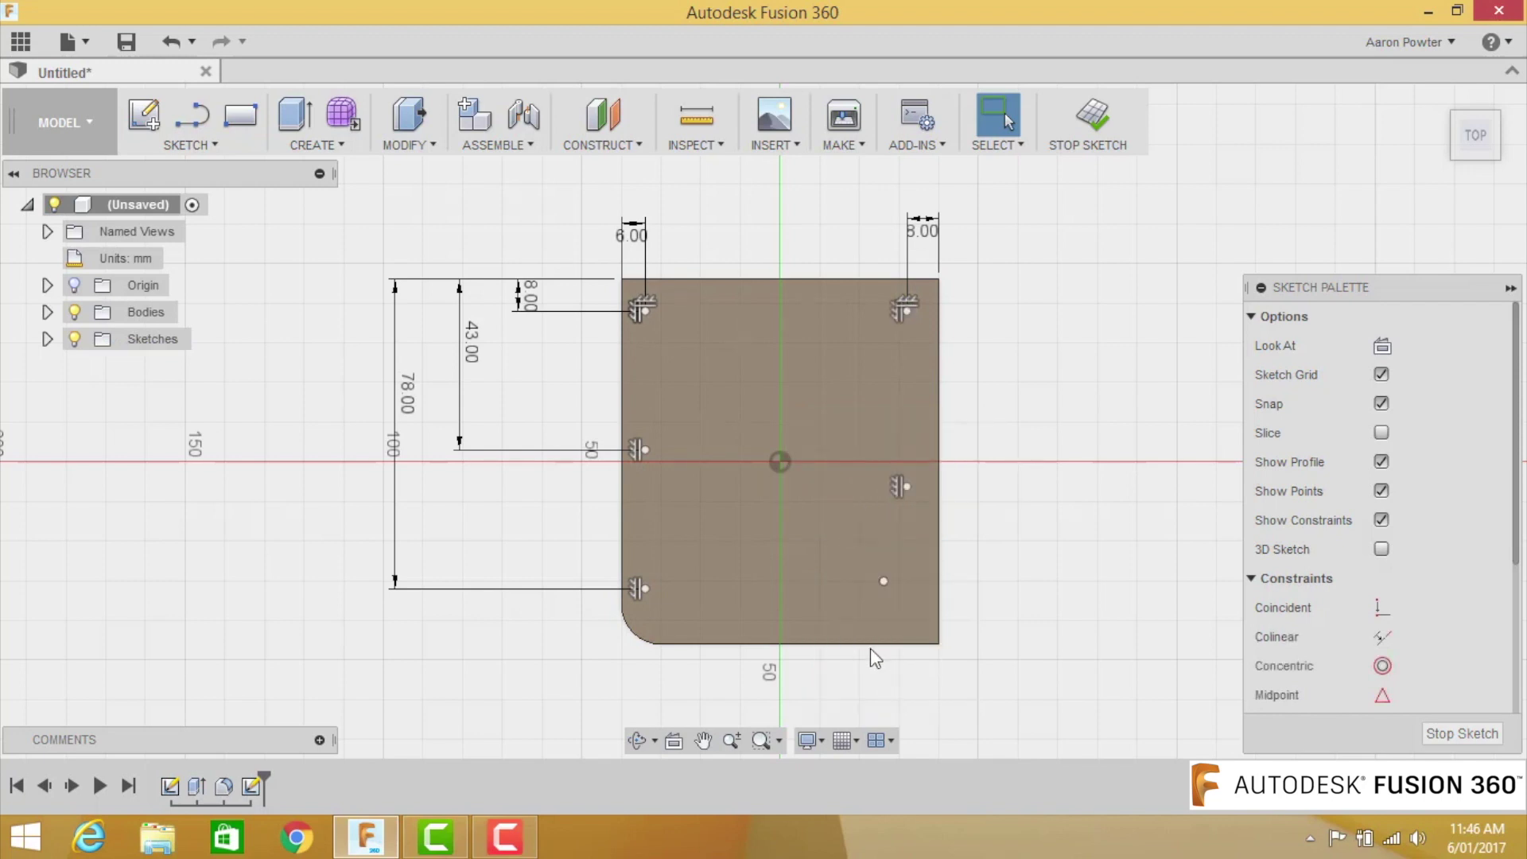
# Align the middle hole points horizontally and constrain both lower points into their columns
pyautogui.click(646, 450)
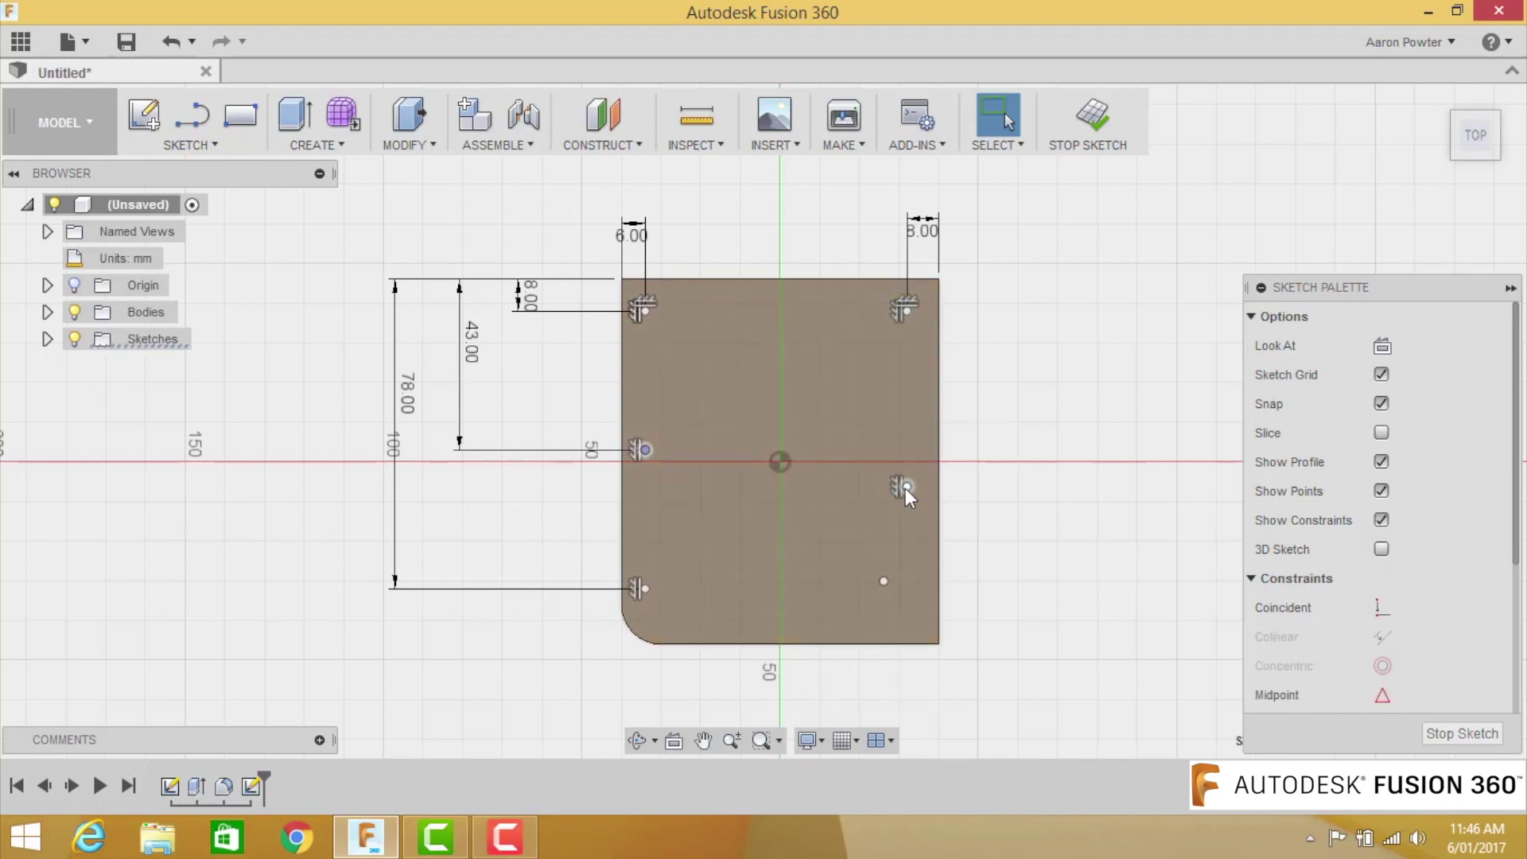
pyautogui.rightClick(903, 489)
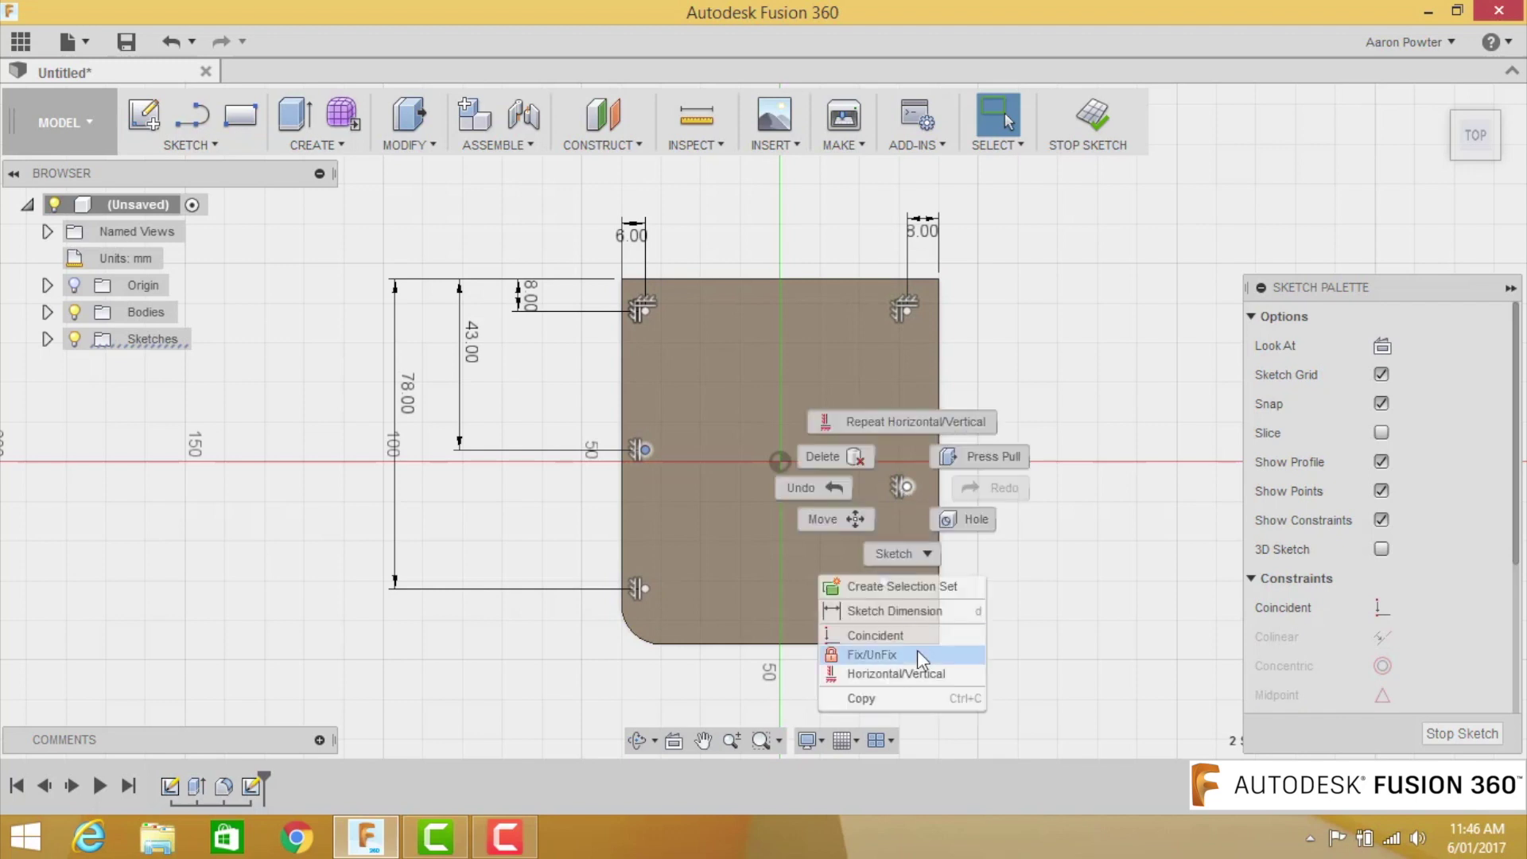
pyautogui.click(900, 673)
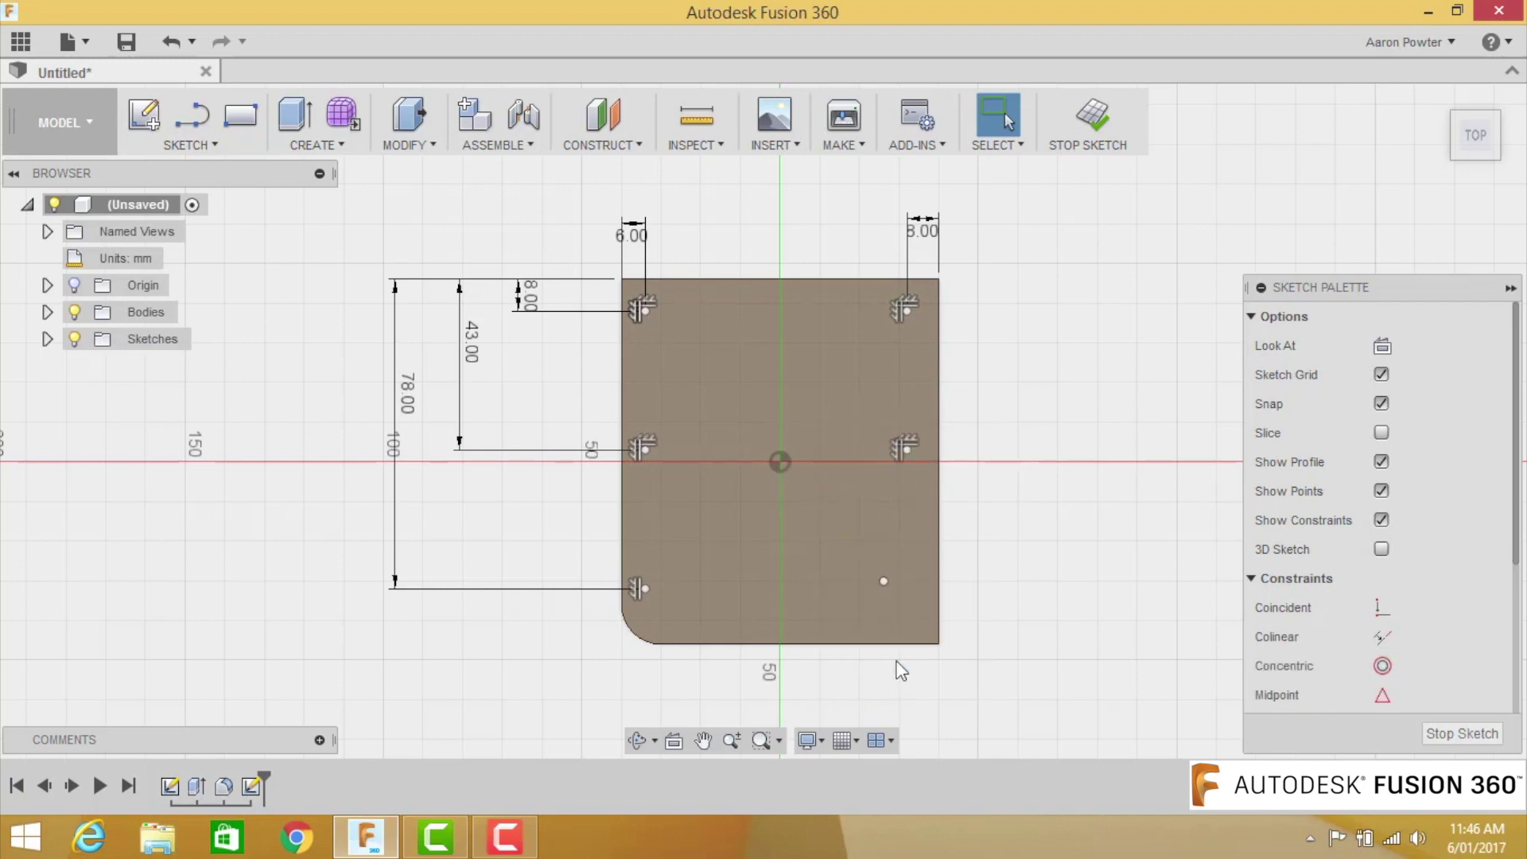
pyautogui.moveTo(884, 584)
pyautogui.mouseDown()
pyautogui.moveTo(903, 582)
pyautogui.moveTo(825, 528)
pyautogui.moveTo(834, 598)
pyautogui.moveTo(869, 512)
pyautogui.moveTo(827, 587)
pyautogui.moveTo(909, 589)
pyautogui.moveTo(891, 582)
pyautogui.mouseUp()
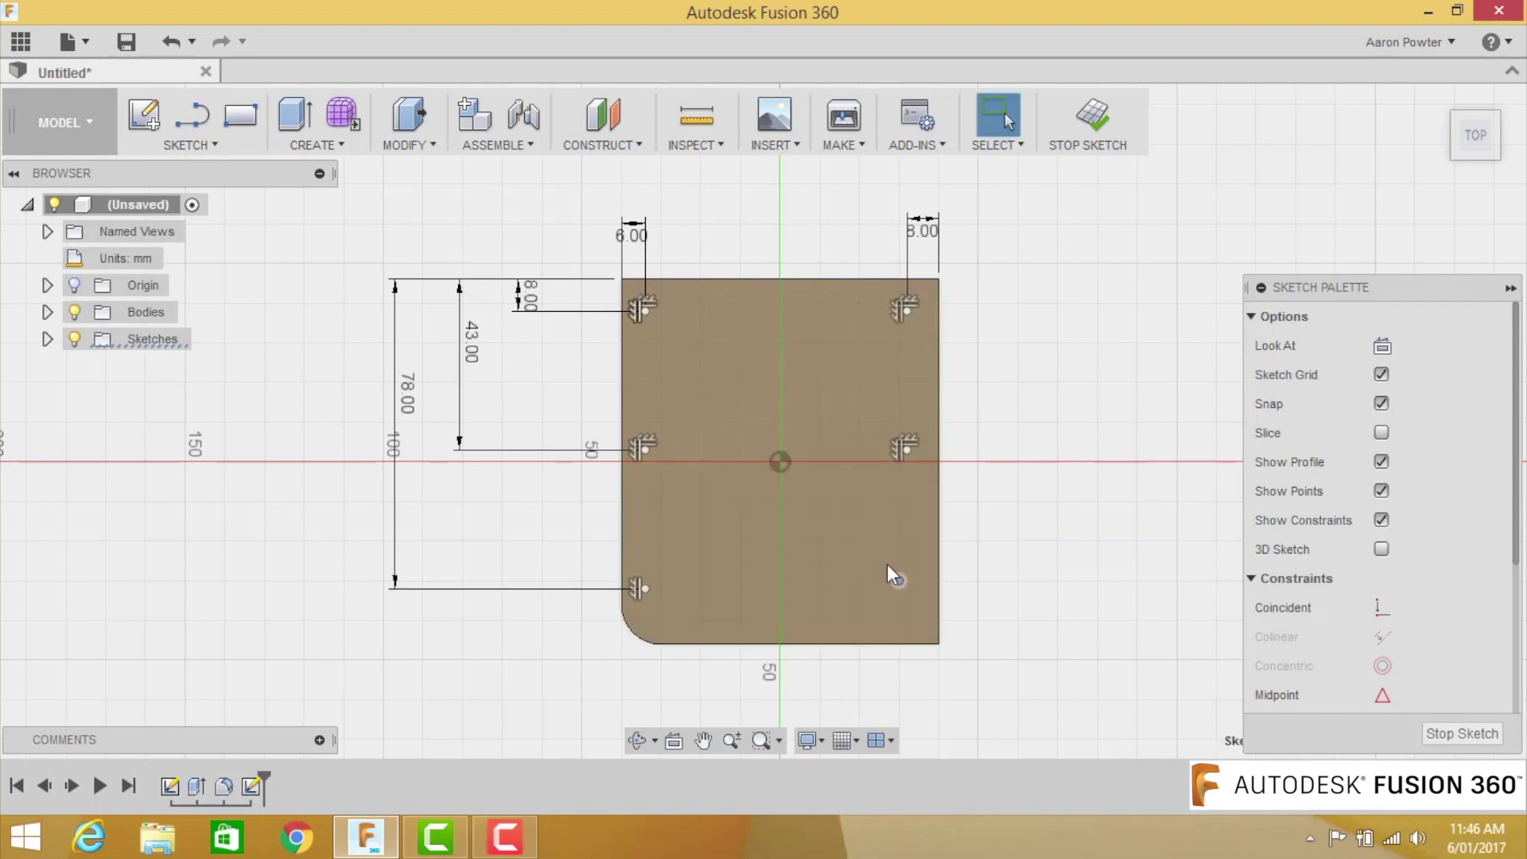
pyautogui.rightClick(908, 310)
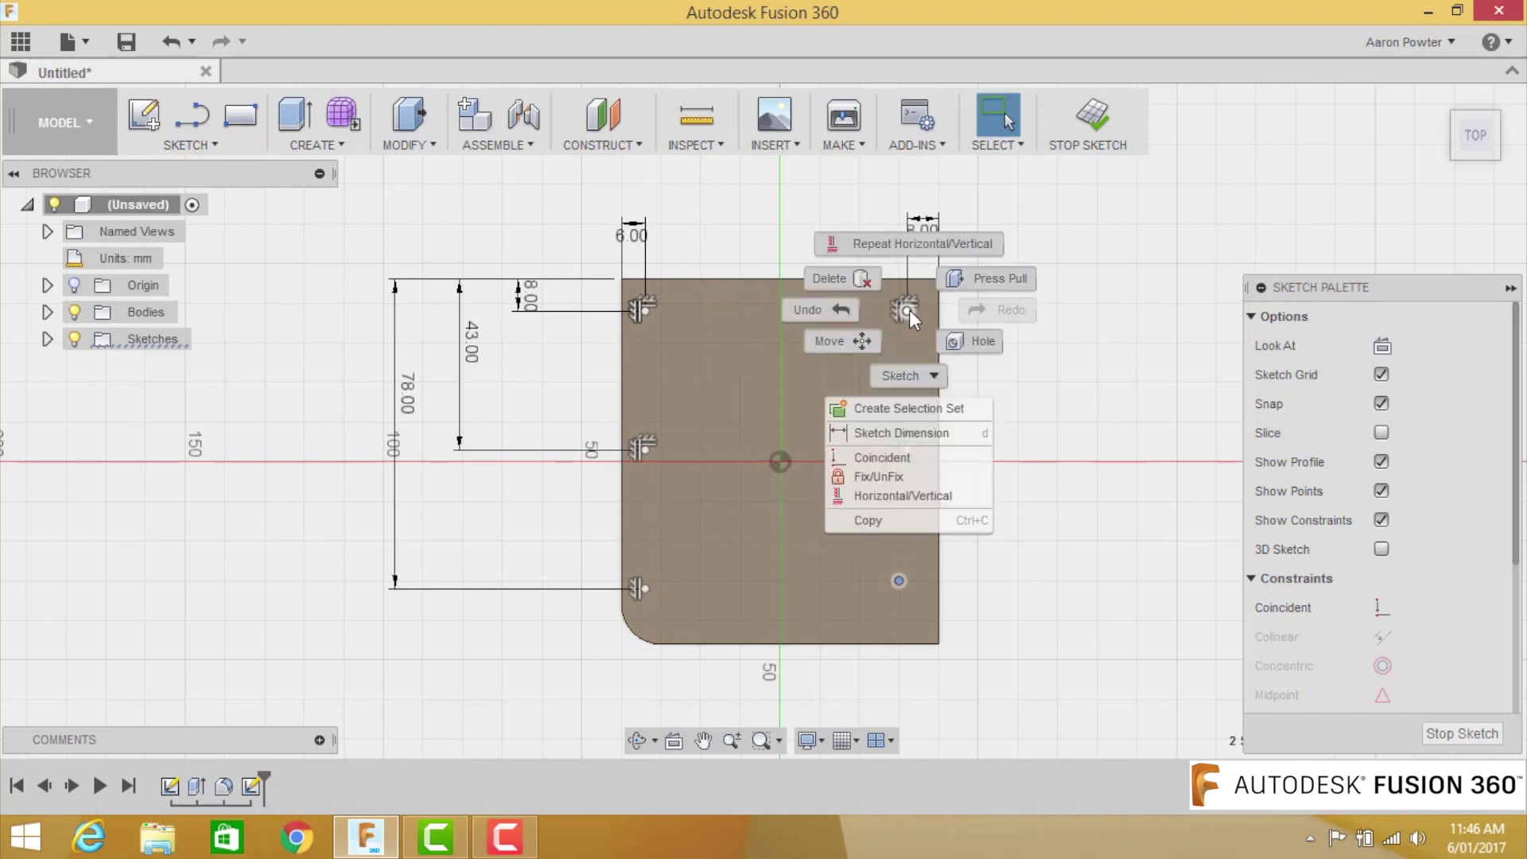
pyautogui.click(900, 494)
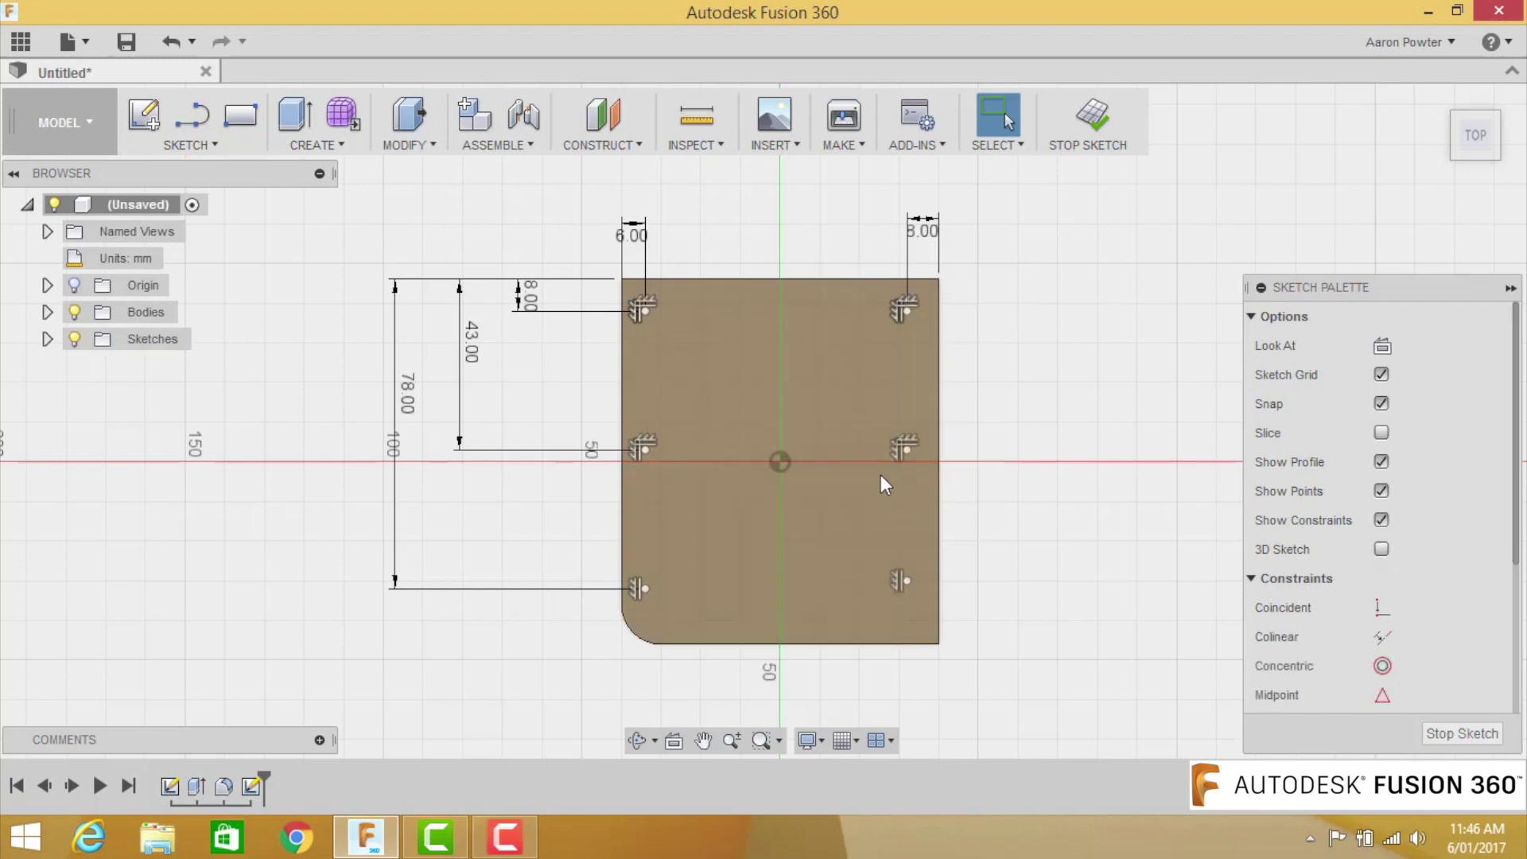
pyautogui.click(898, 586)
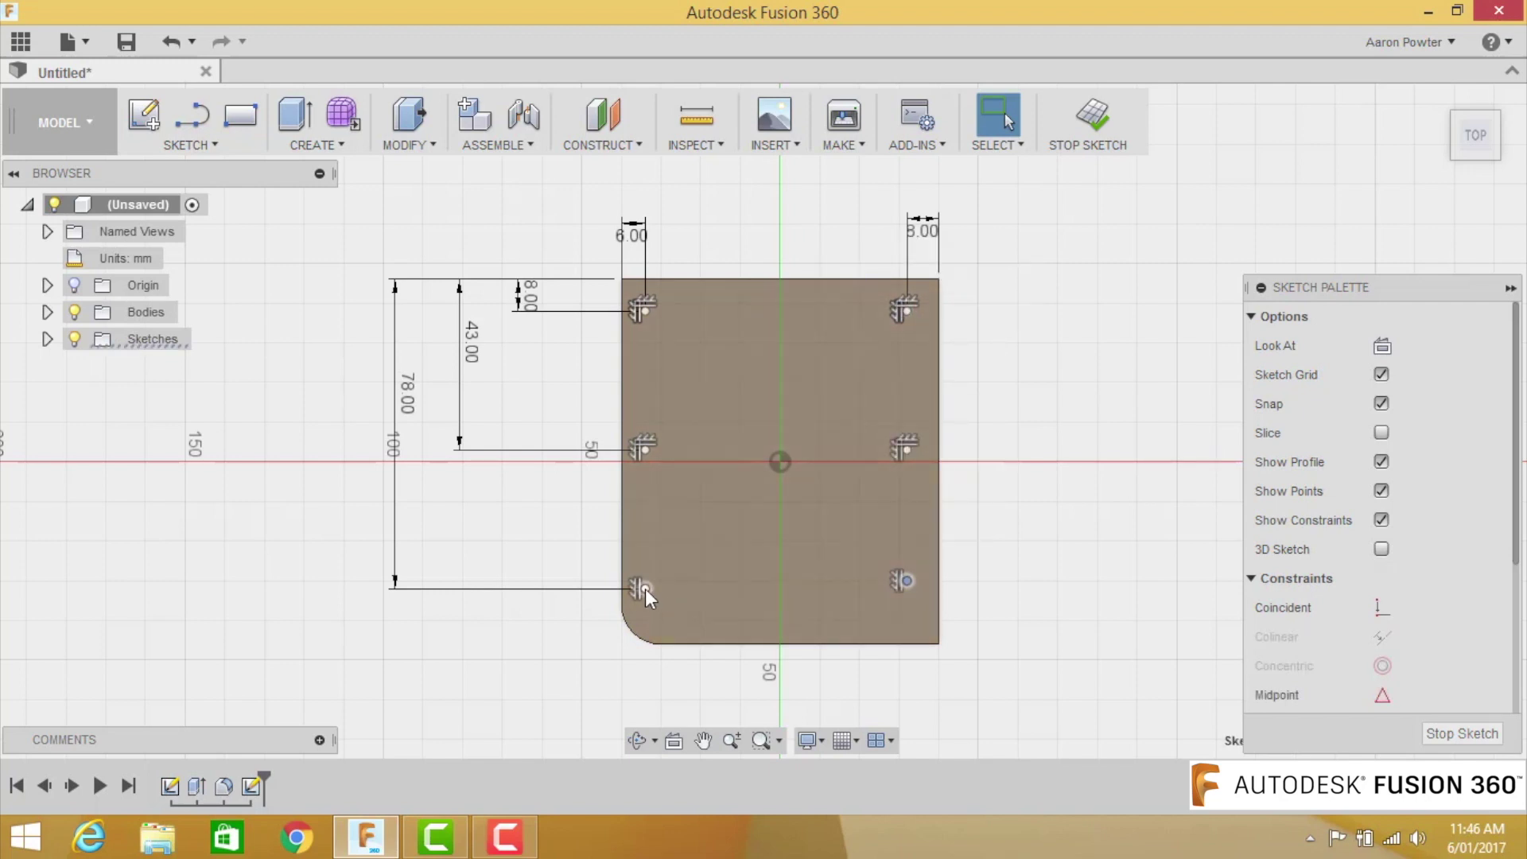
pyautogui.rightClick(646, 588)
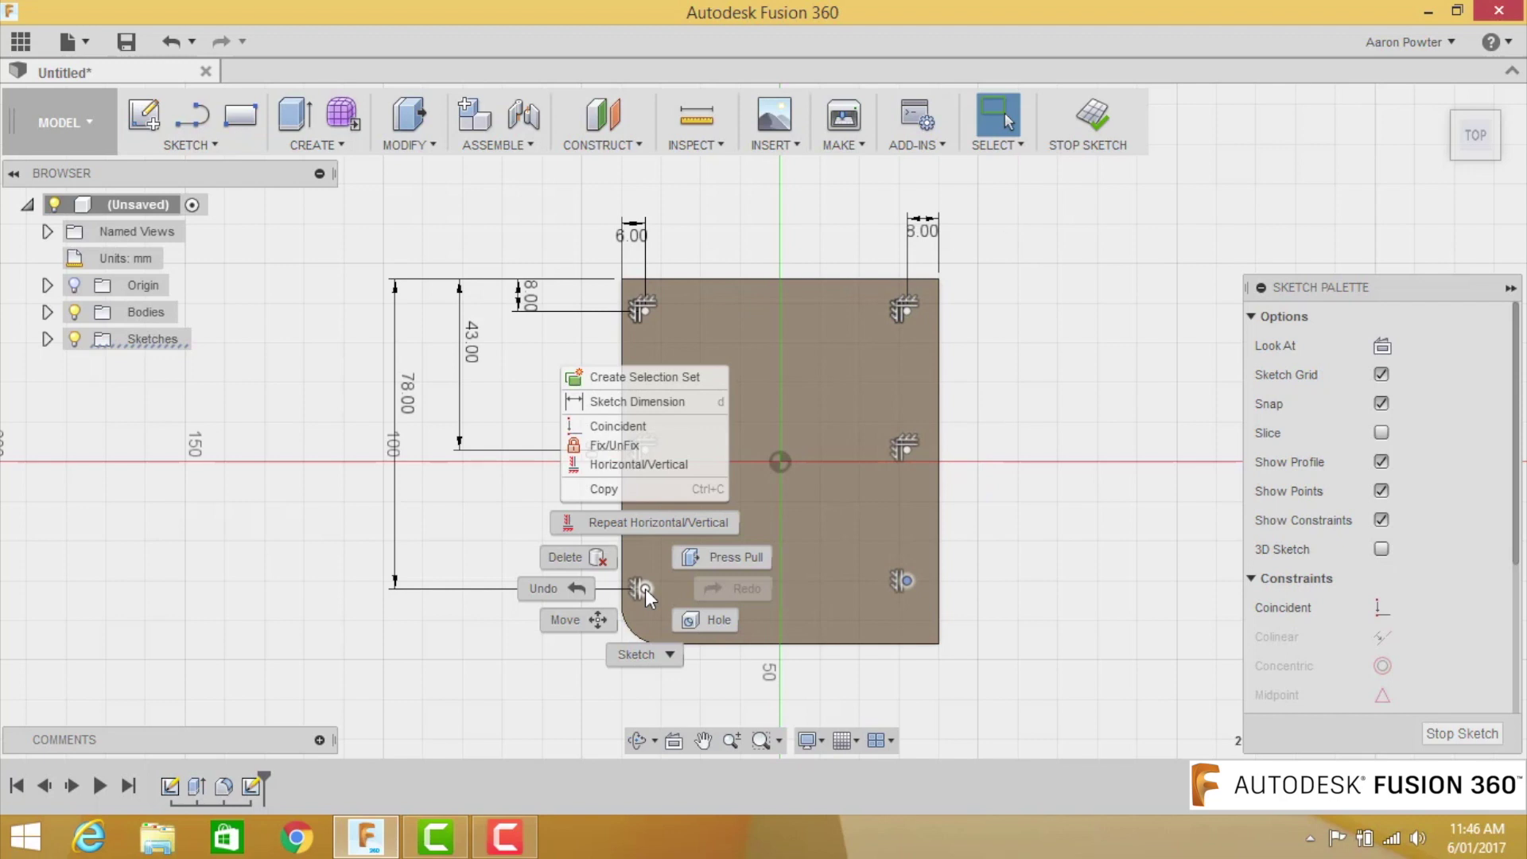
pyautogui.click(617, 464)
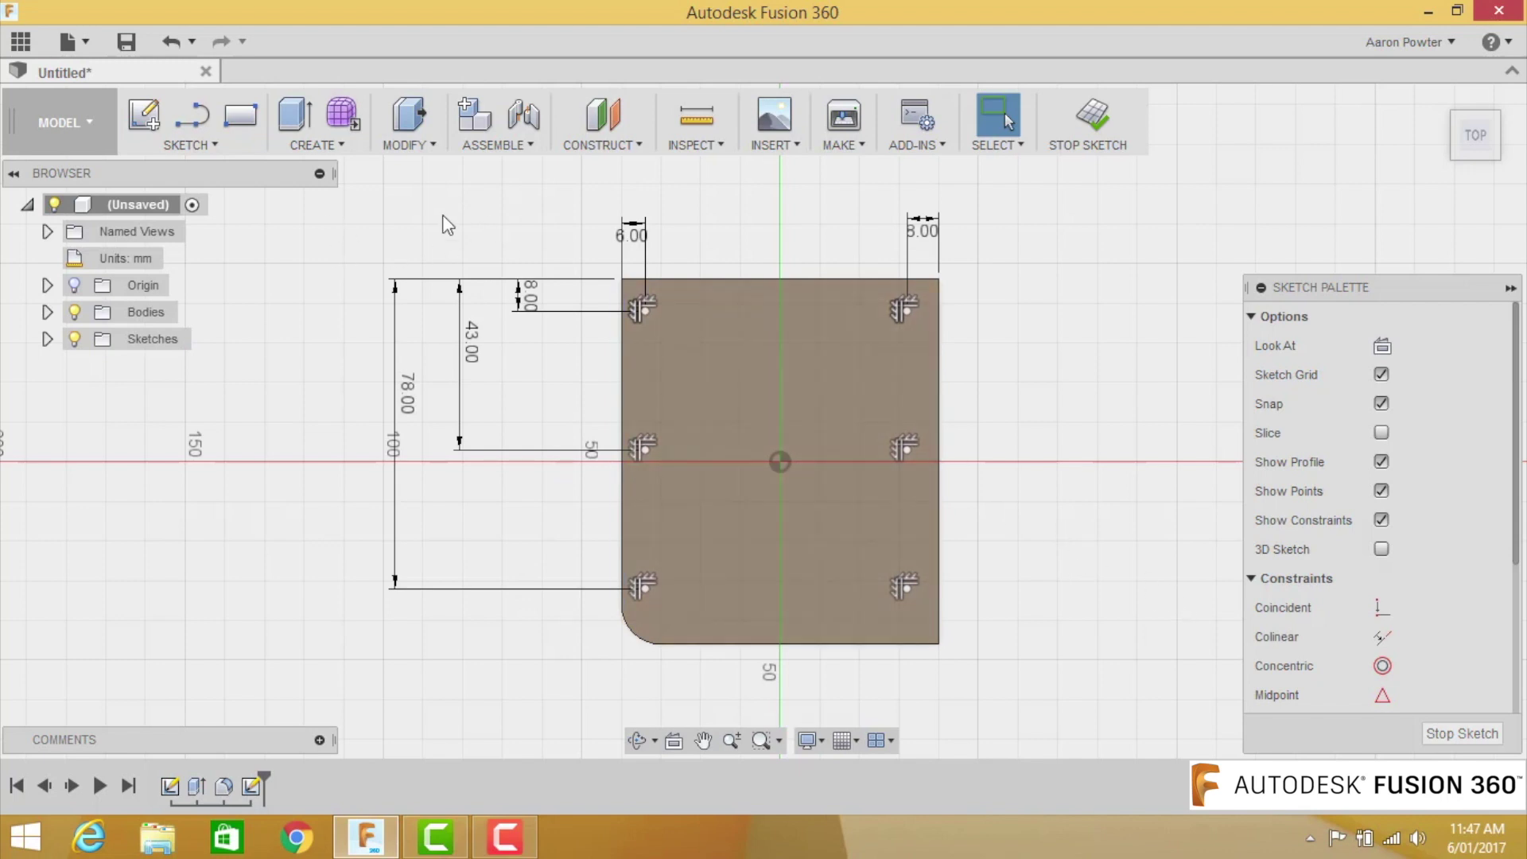
# Start a Hole feature and place holes on the top, middle and bottom-left sketch points
pyautogui.click(337, 145)
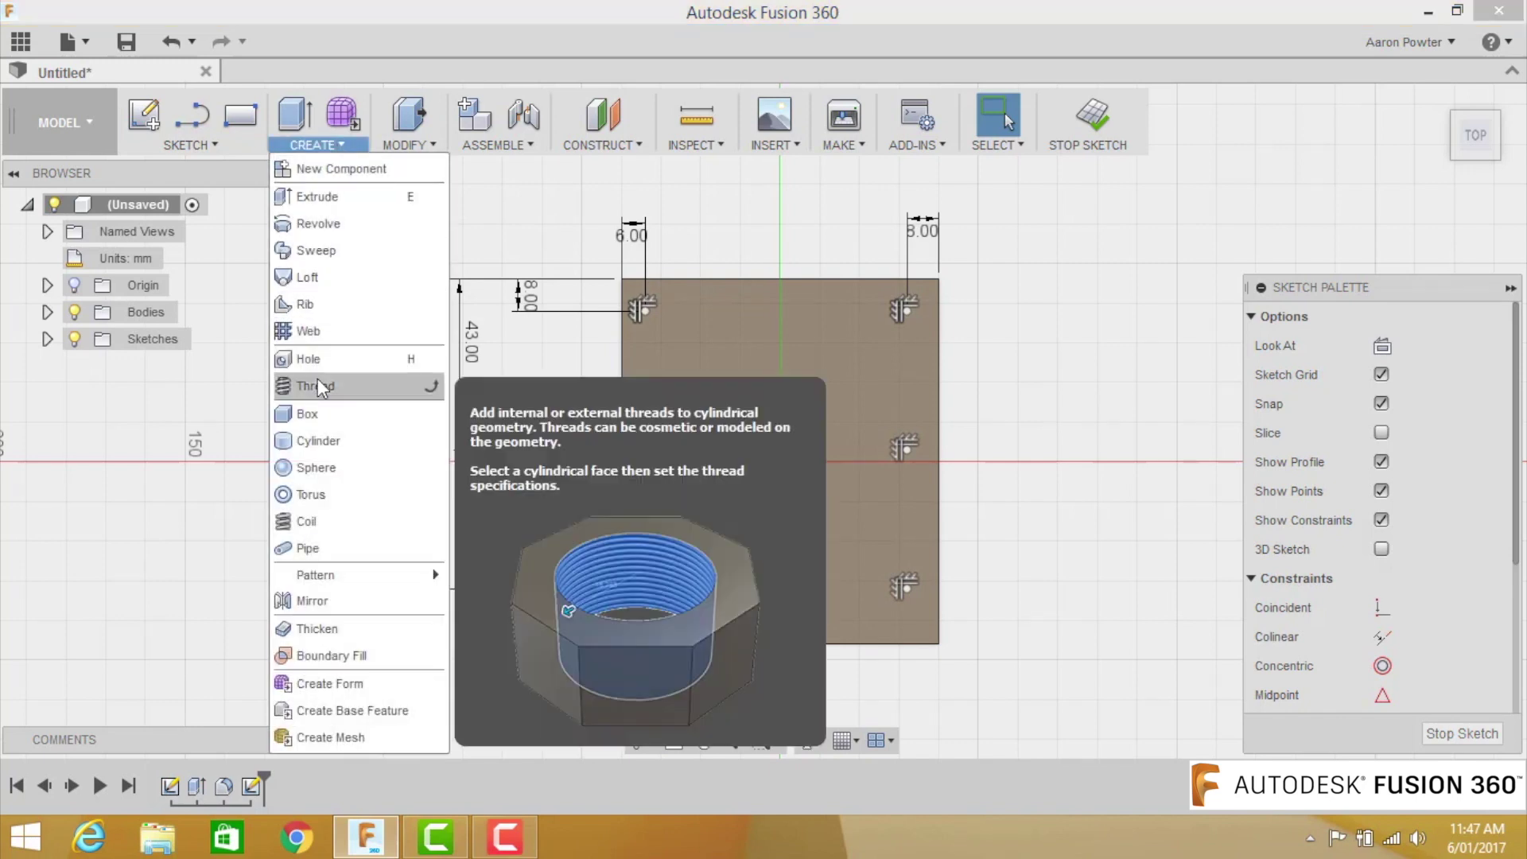
pyautogui.click(306, 357)
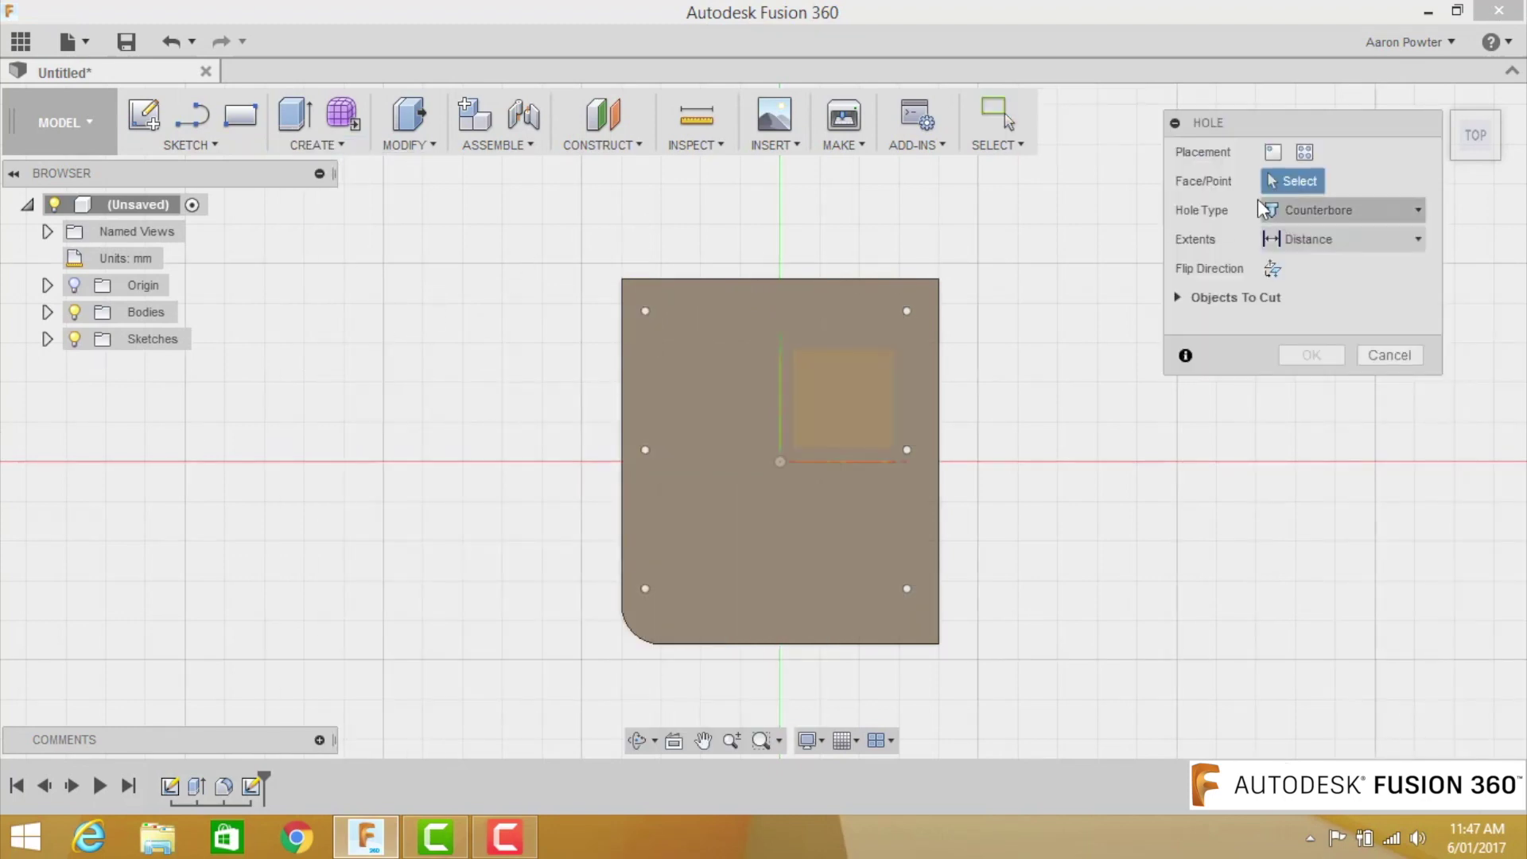
pyautogui.moveTo(1276, 115); pyautogui.dragTo(1224, 155)
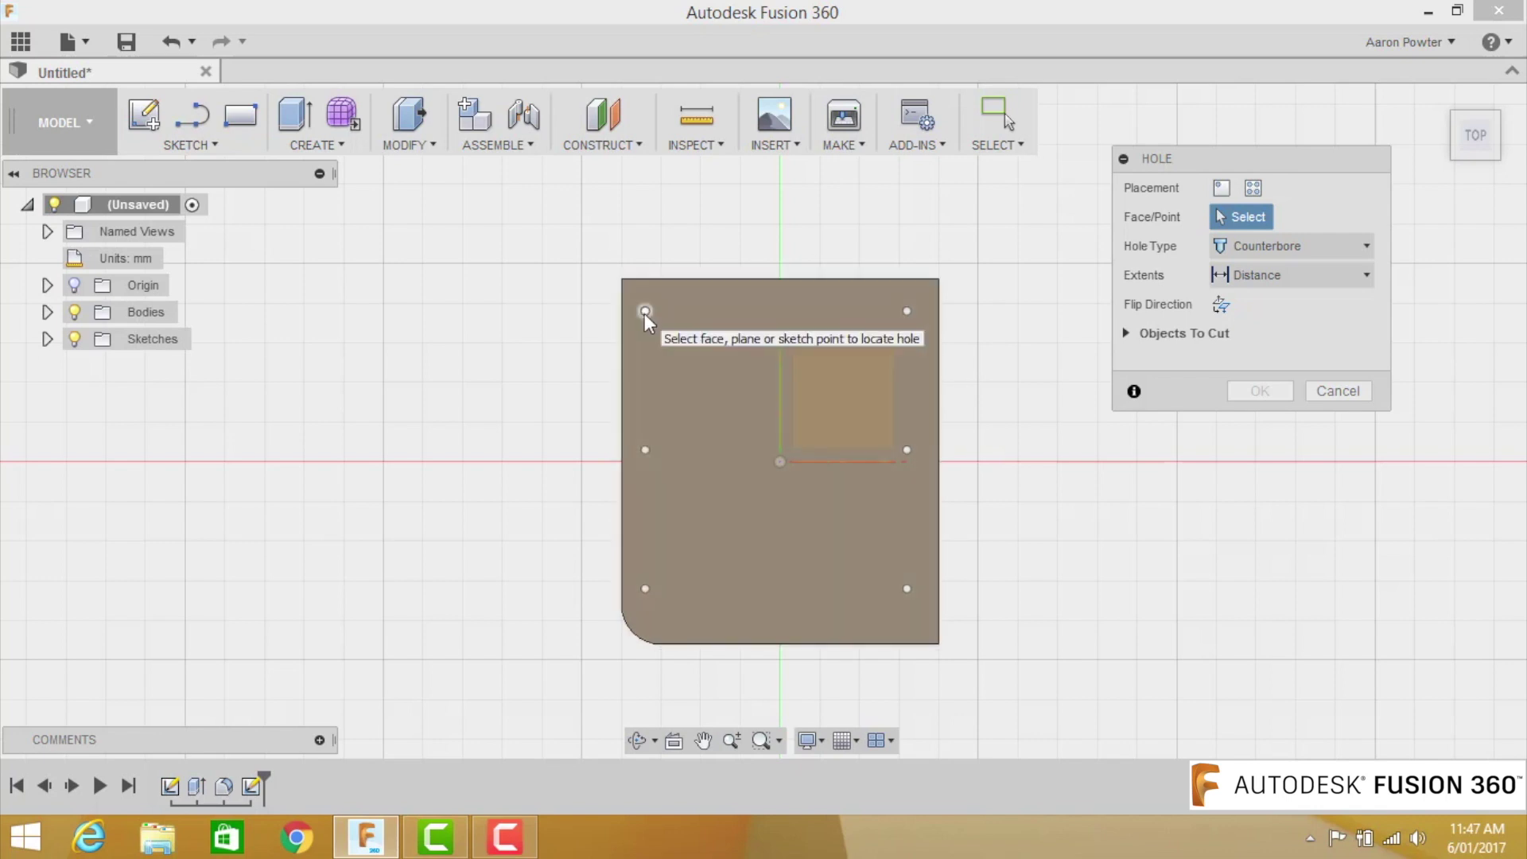
pyautogui.click(644, 312)
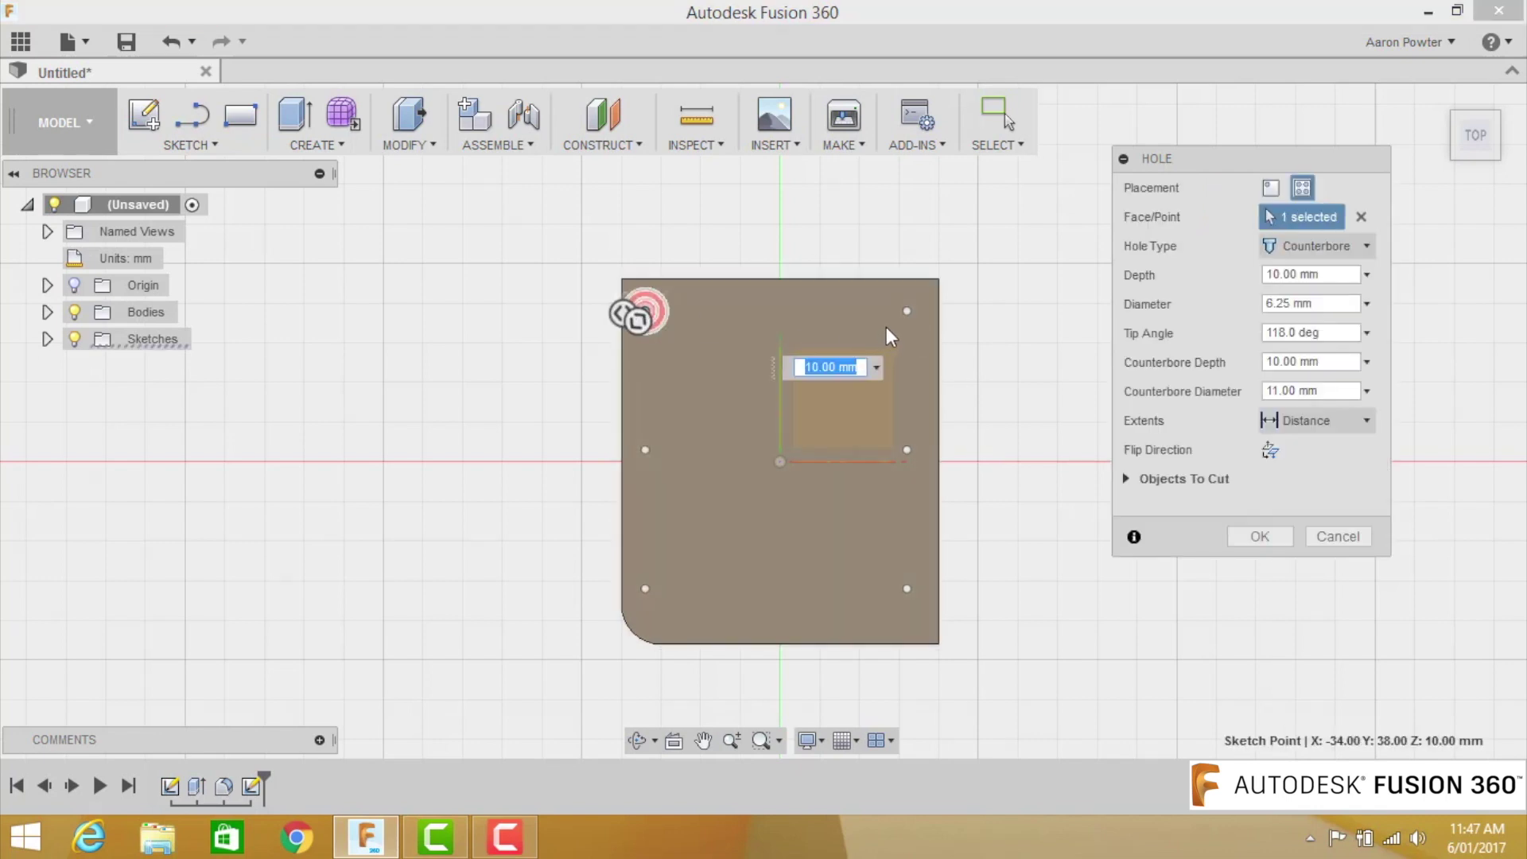
pyautogui.click(907, 311)
pyautogui.click(645, 450)
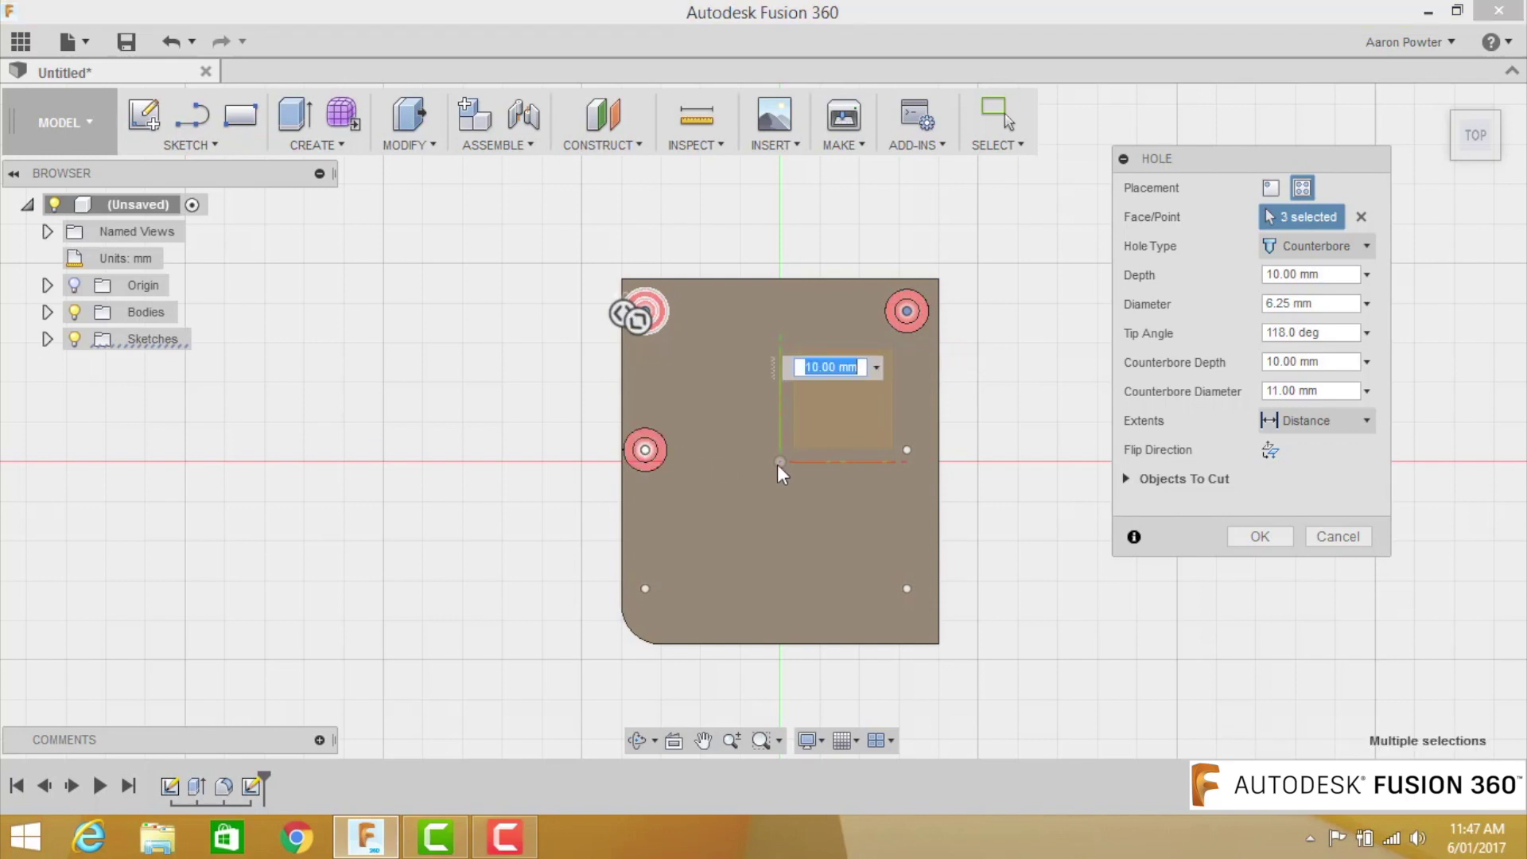
pyautogui.click(907, 449)
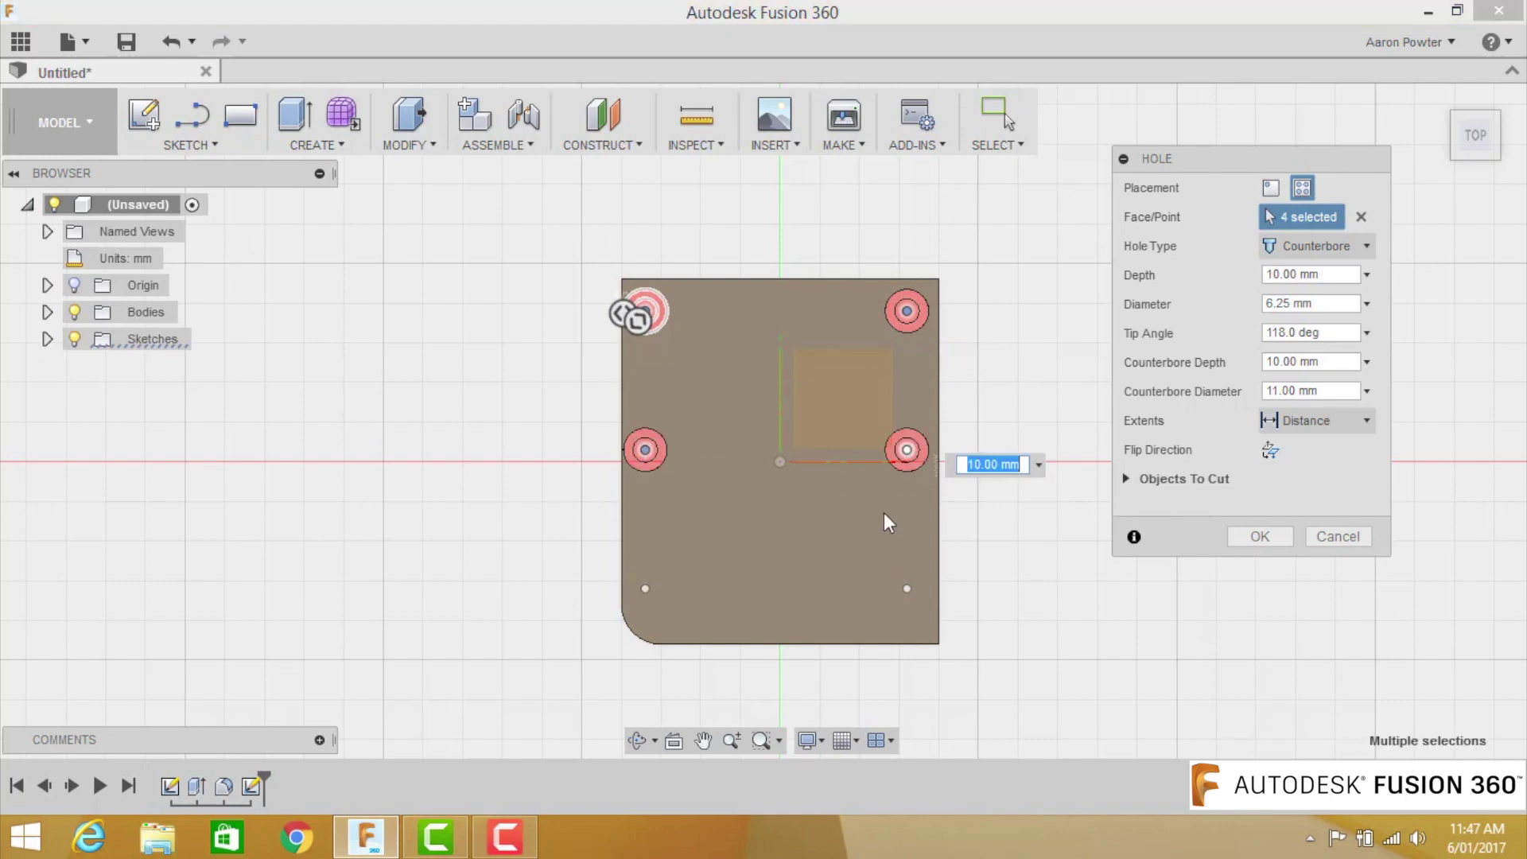
pyautogui.click(645, 589)
# Add the bottom-right hole and create the holes with a 10.25 mm, 6 mm deep counterbore
pyautogui.click(906, 588)
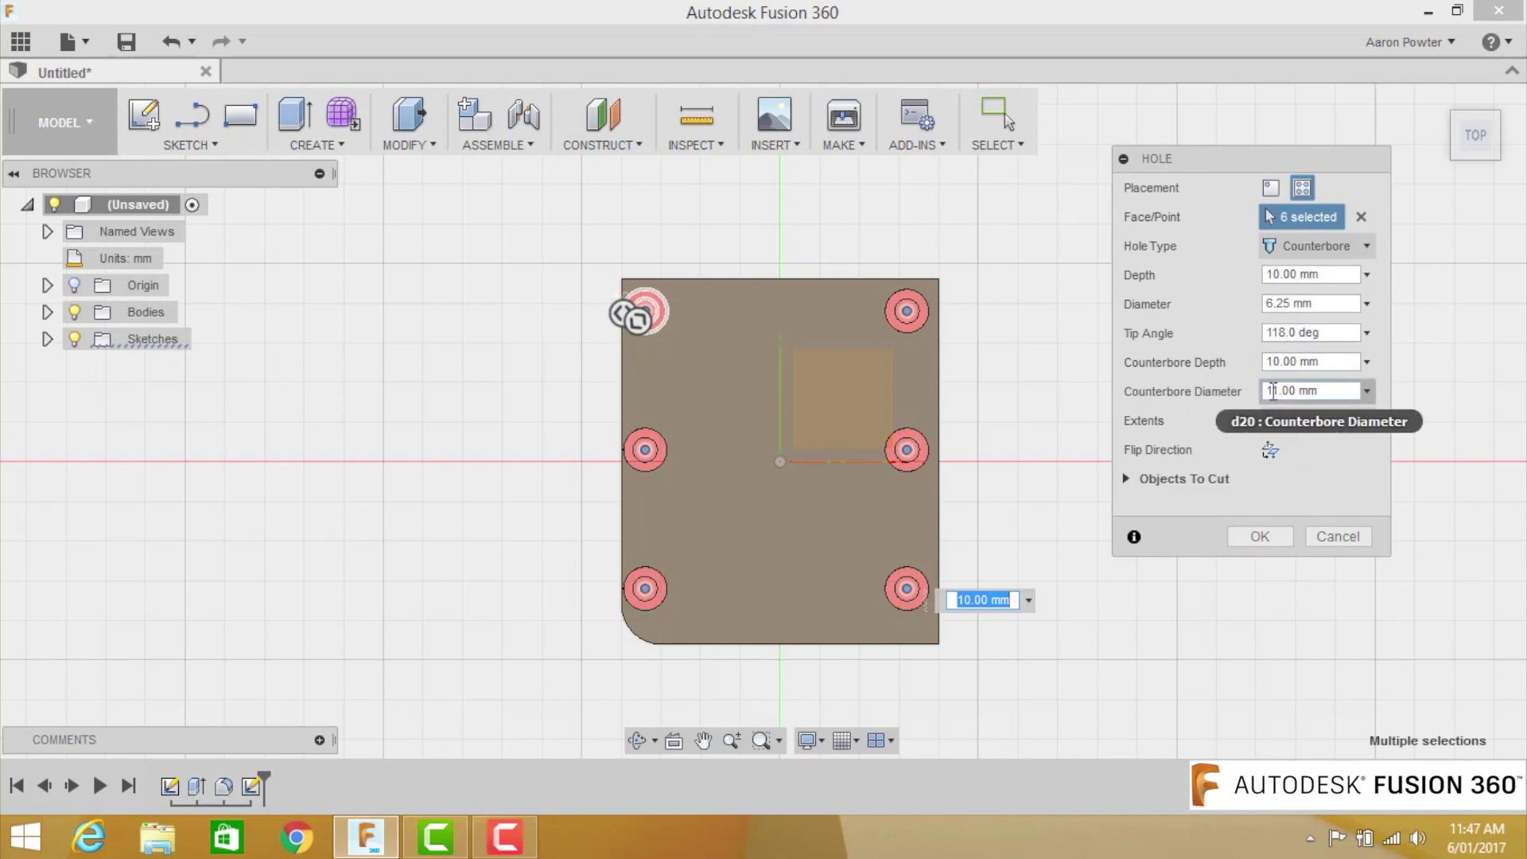
pyautogui.click(1270, 392)
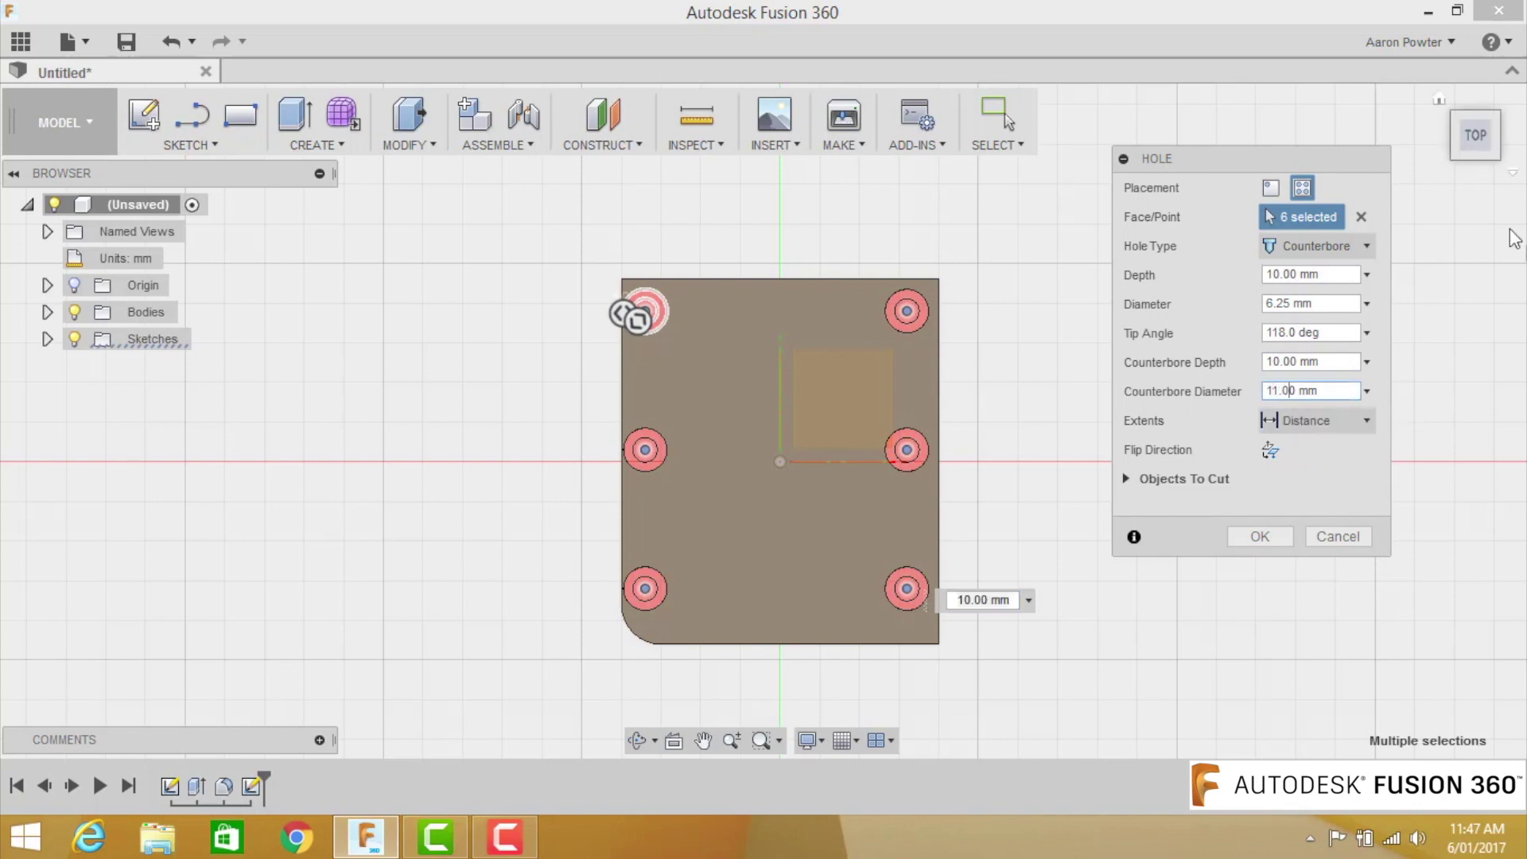
pyautogui.press('BackSpace')
pyautogui.press('BackSpace')
pyautogui.press('BackSpace')
pyautogui.press('BackSpace')
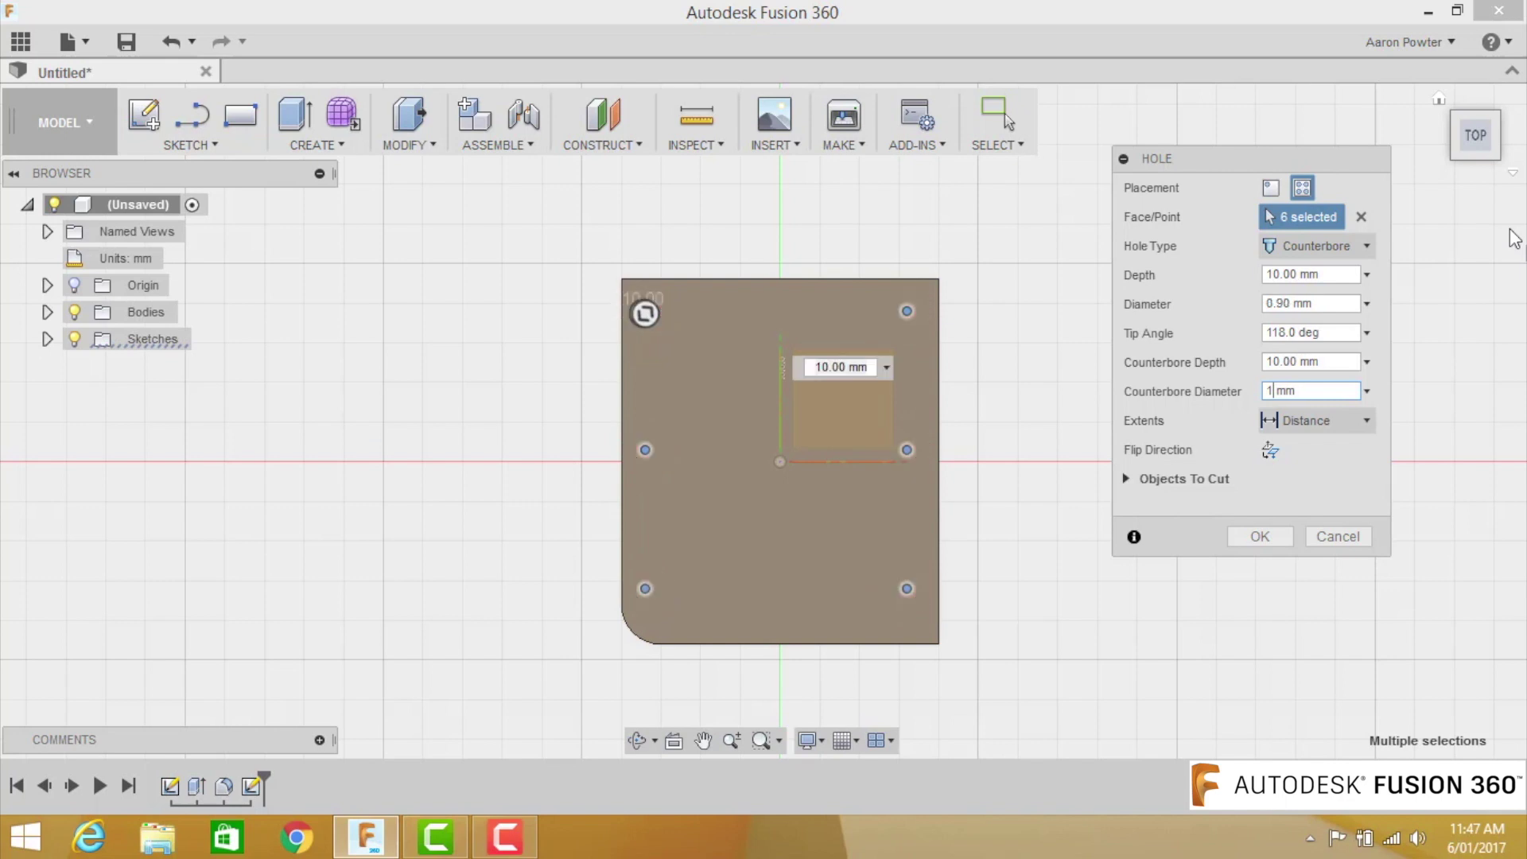
pyautogui.write('0.25')
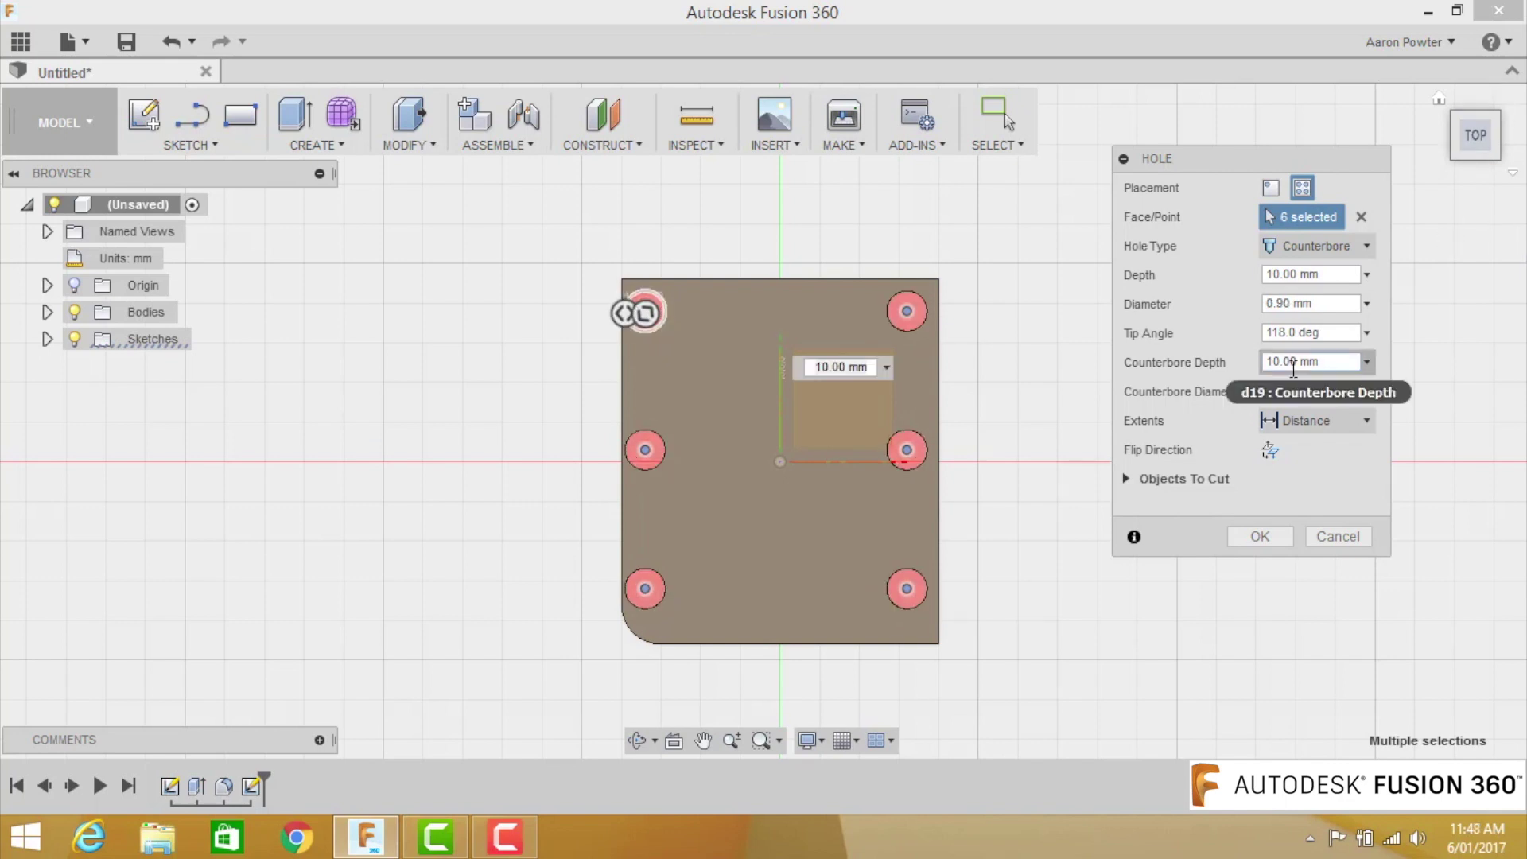
pyautogui.click(1277, 362)
pyautogui.press('BackSpace')
pyautogui.press('BackSpace')
pyautogui.write('6')
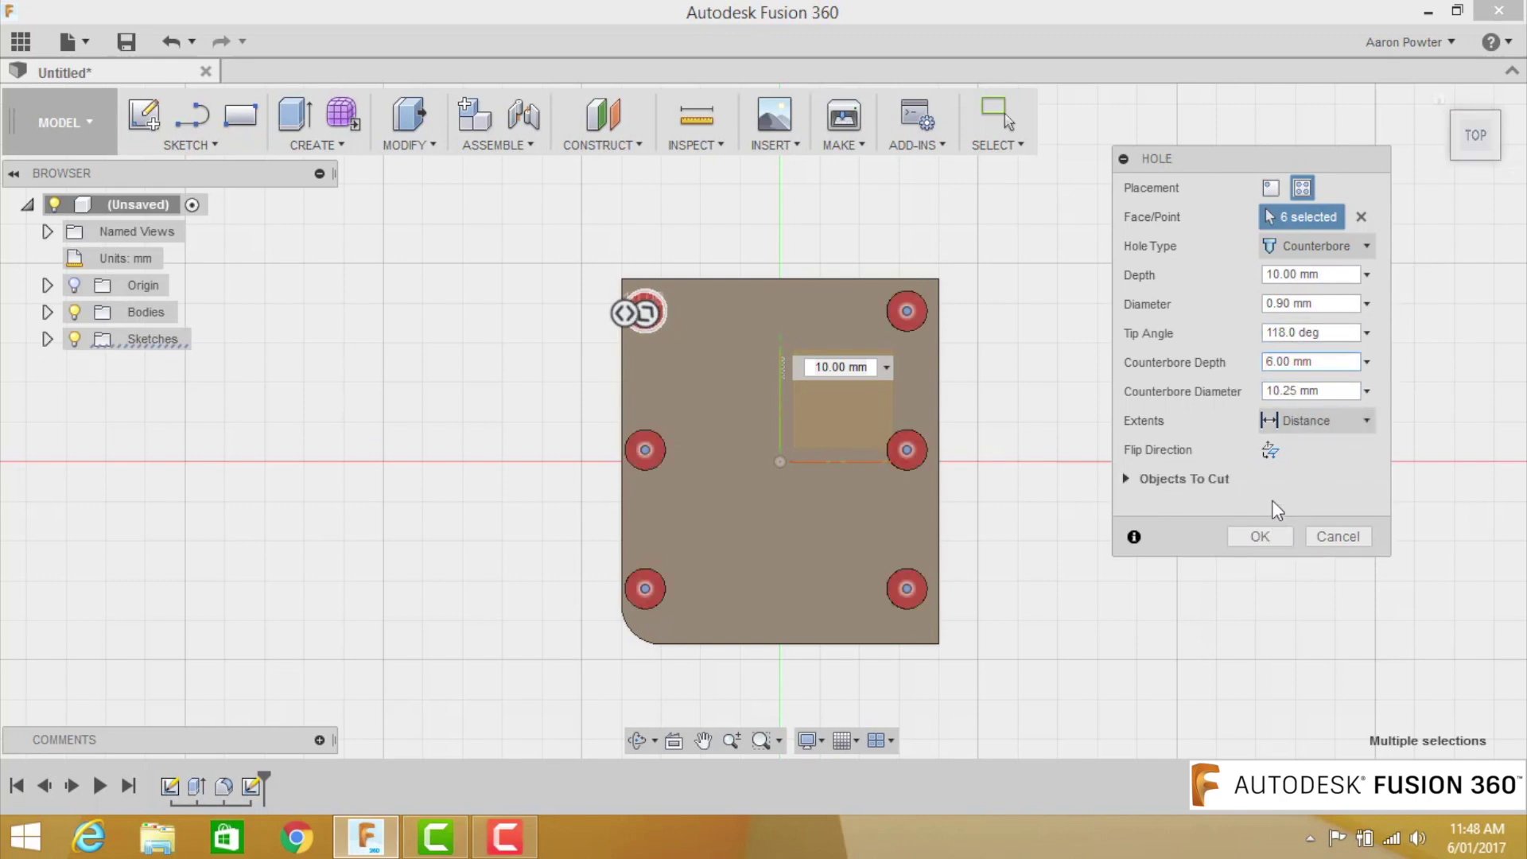
pyautogui.click(1262, 536)
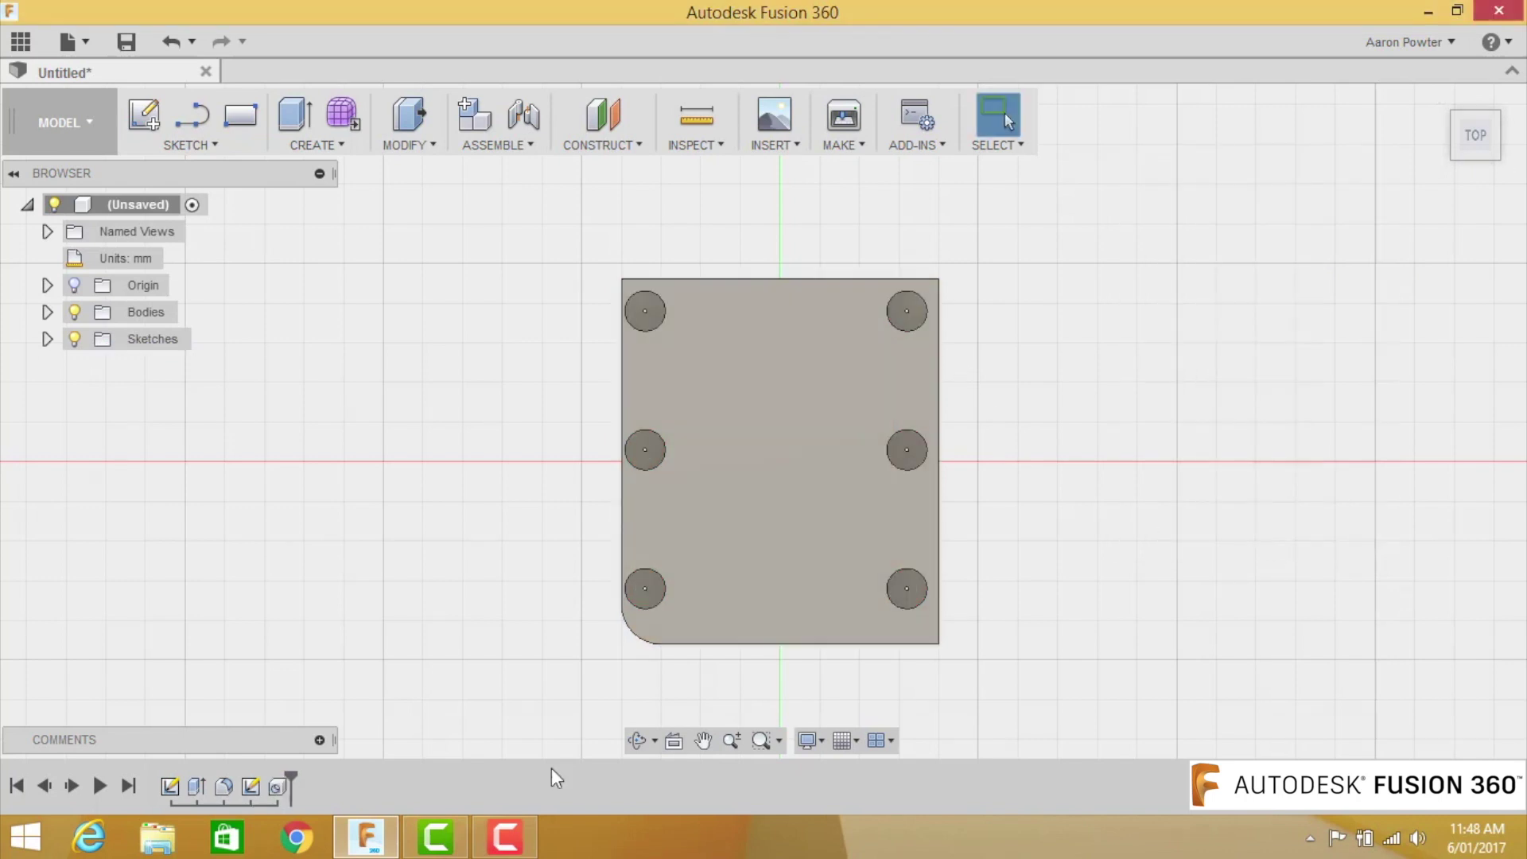
# Recentre the view on the whole plate
pyautogui.rightClick(278, 785)
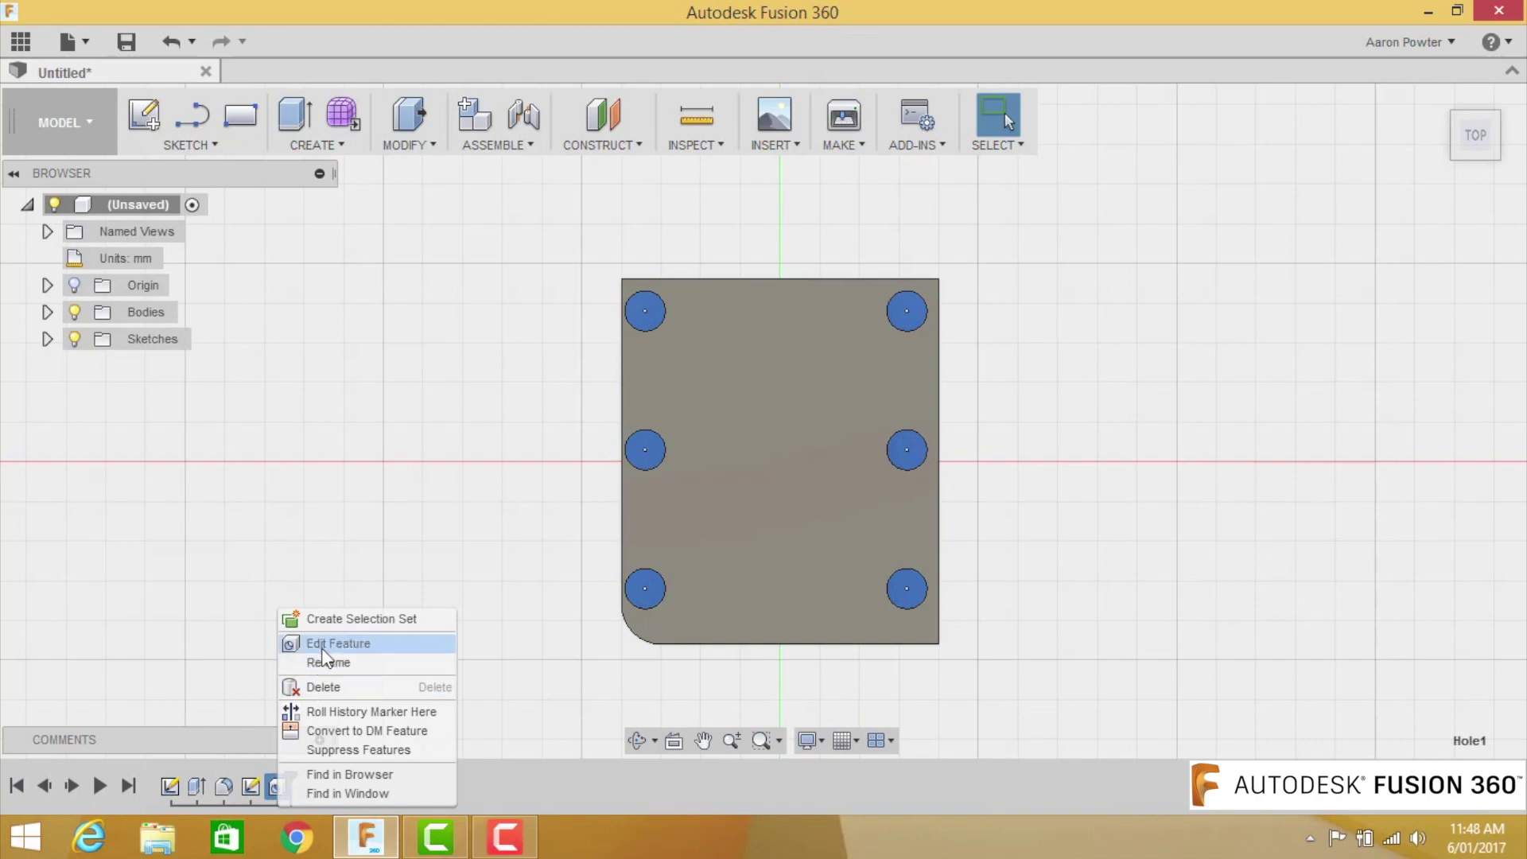
pyautogui.click(1227, 535)
pyautogui.scroll(2, 1041, 389)
pyautogui.scroll(3, 843, 347)
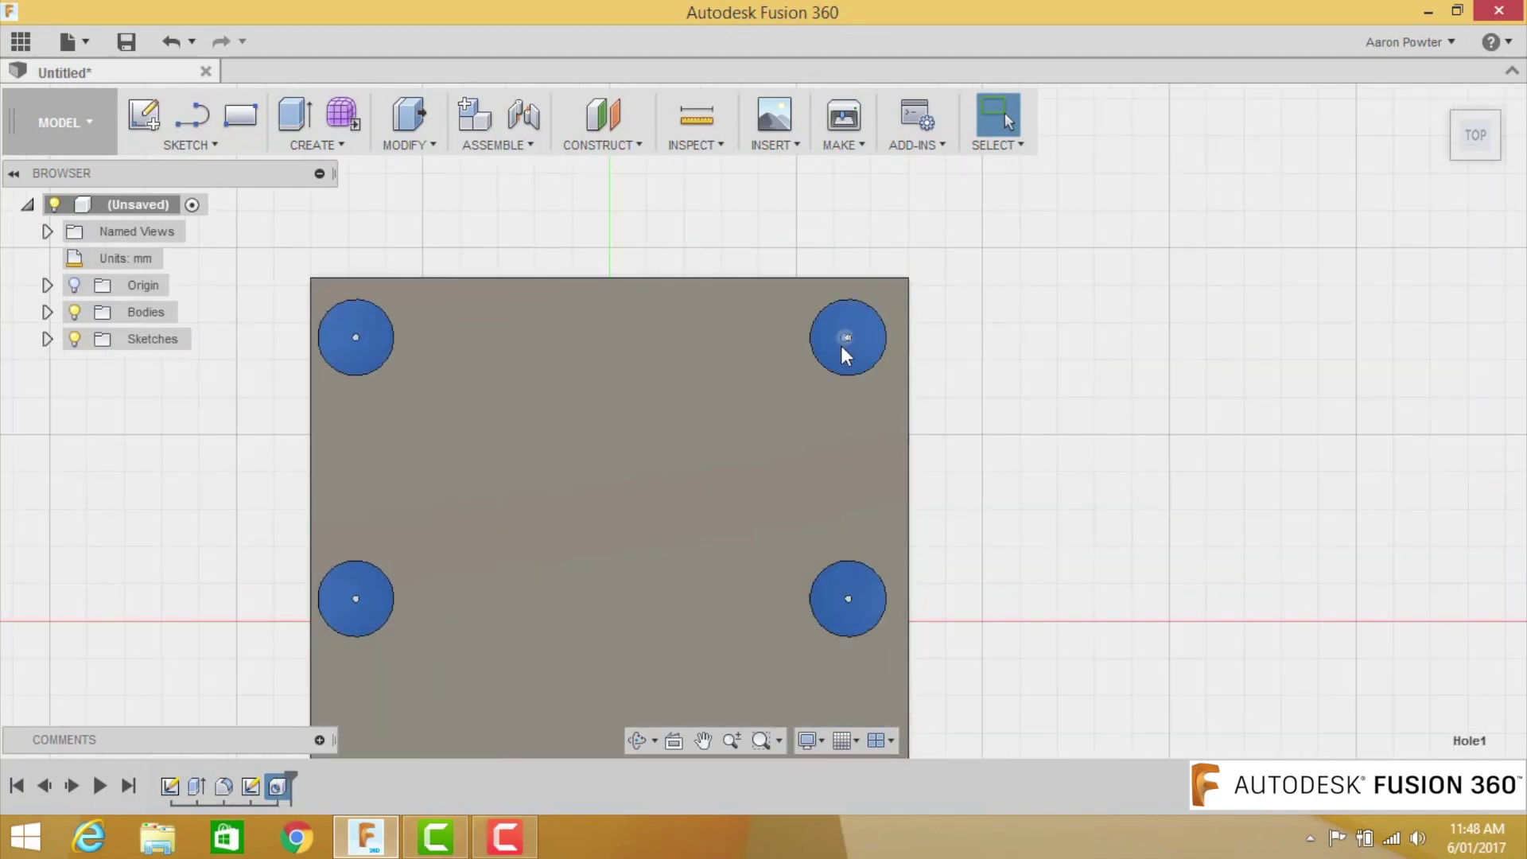
pyautogui.scroll(-3, 852, 477)
pyautogui.moveTo(852, 477); pyautogui.dragTo(931, 353, button='middle')
pyautogui.press('Escape')
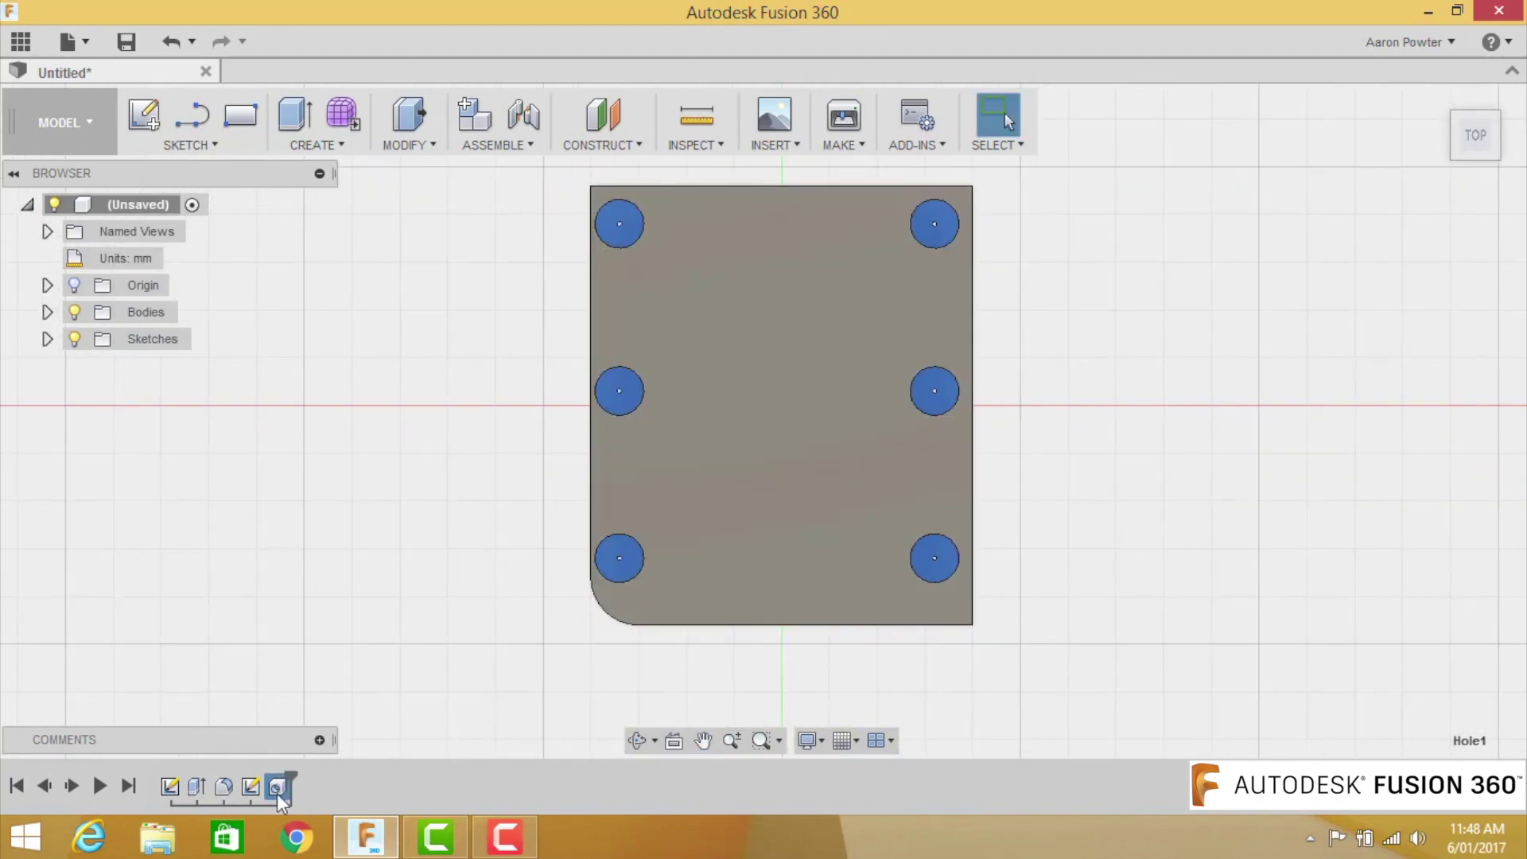
# Edit the Hole feature so the through-hole diameter is 6 mm
pyautogui.rightClick(276, 787)
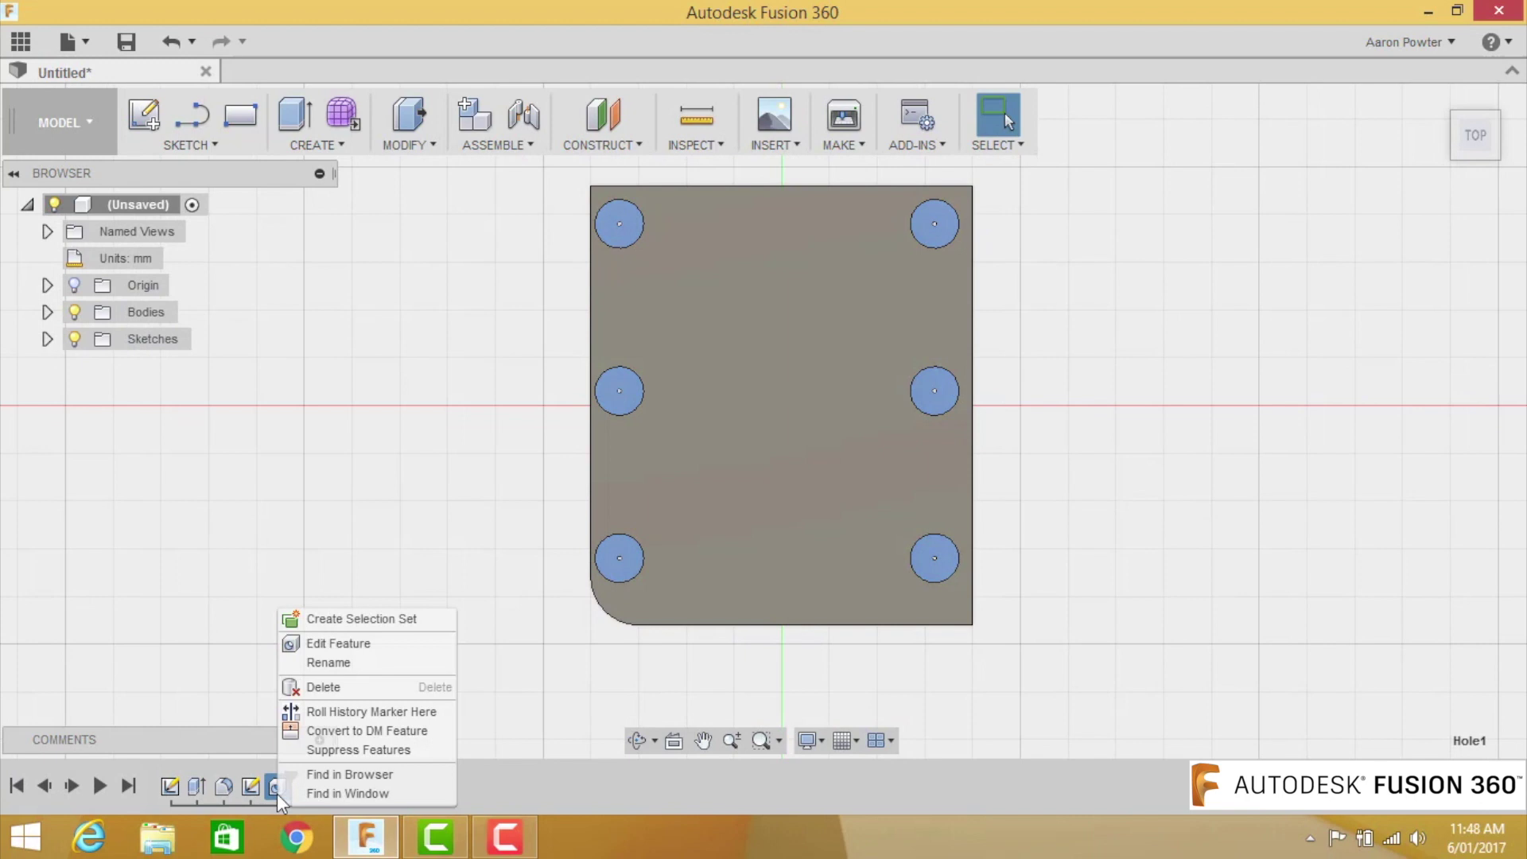
pyautogui.click(329, 644)
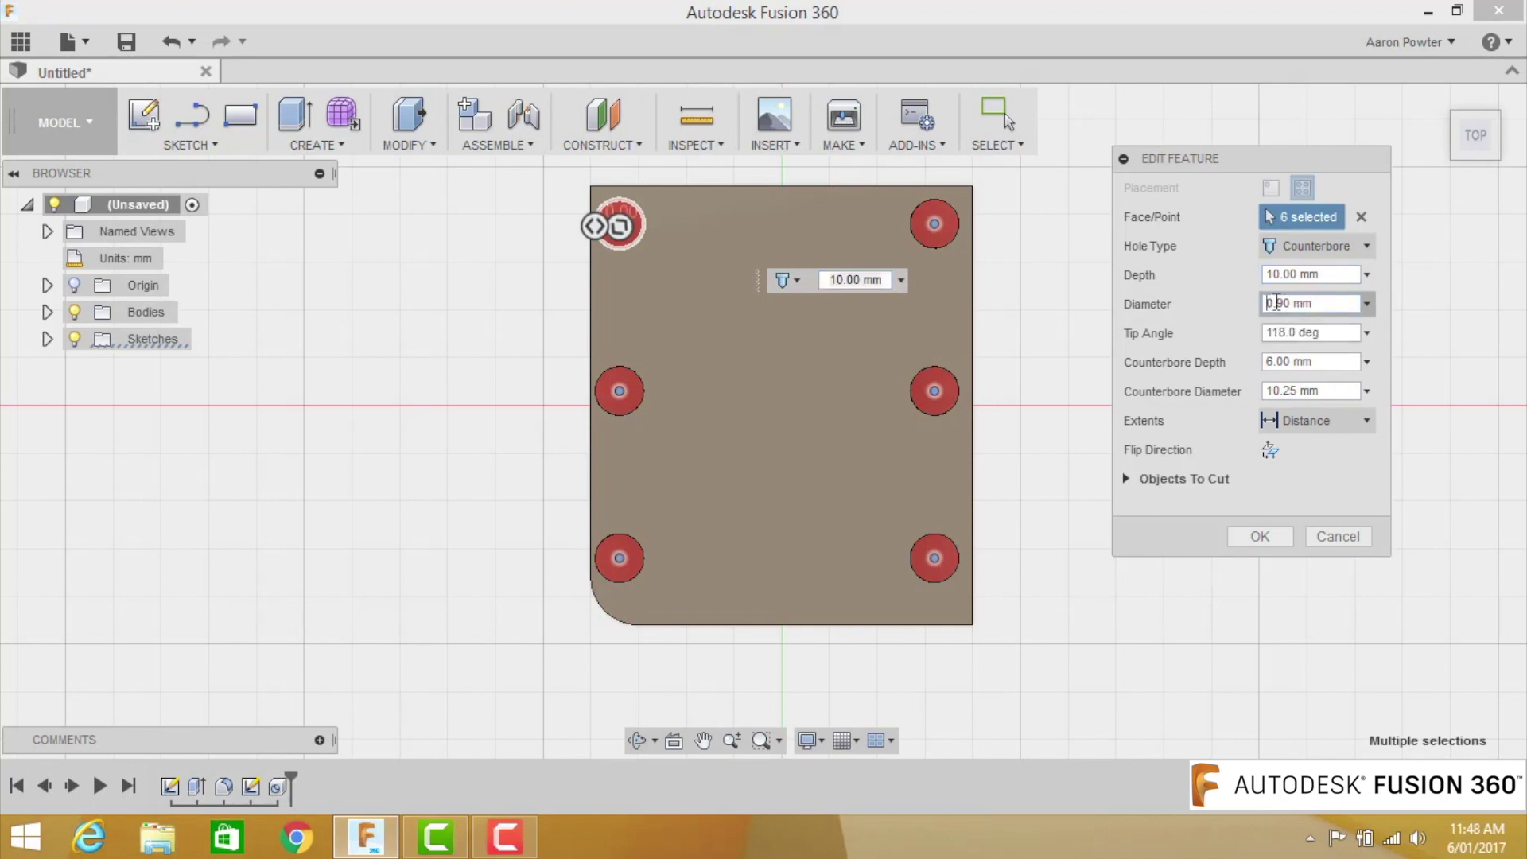
pyautogui.moveTo(1266, 303); pyautogui.dragTo(1284, 303)
pyautogui.write('6')
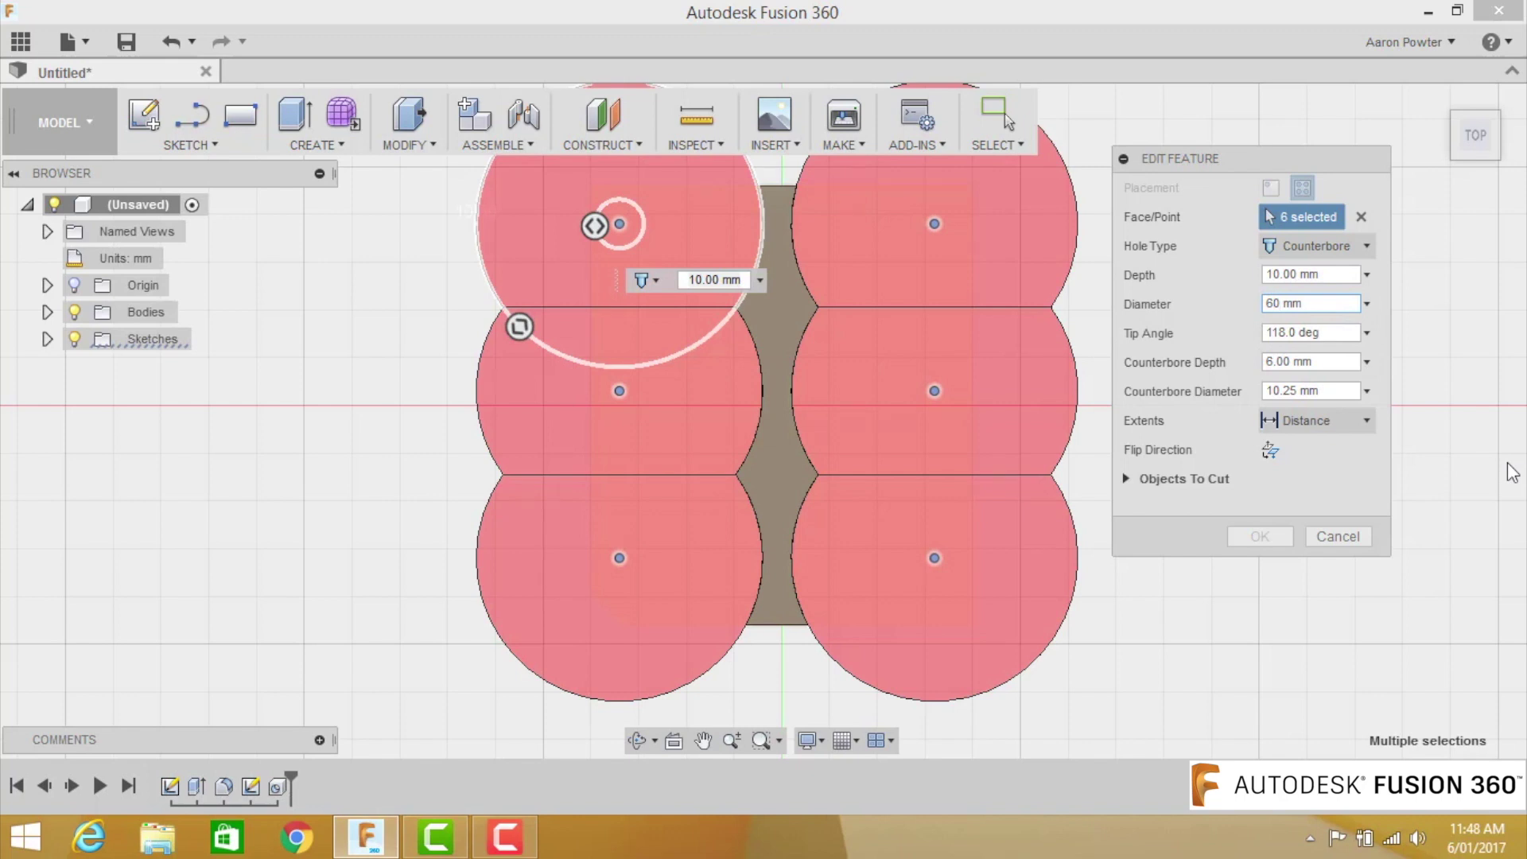
pyautogui.press('Delete')
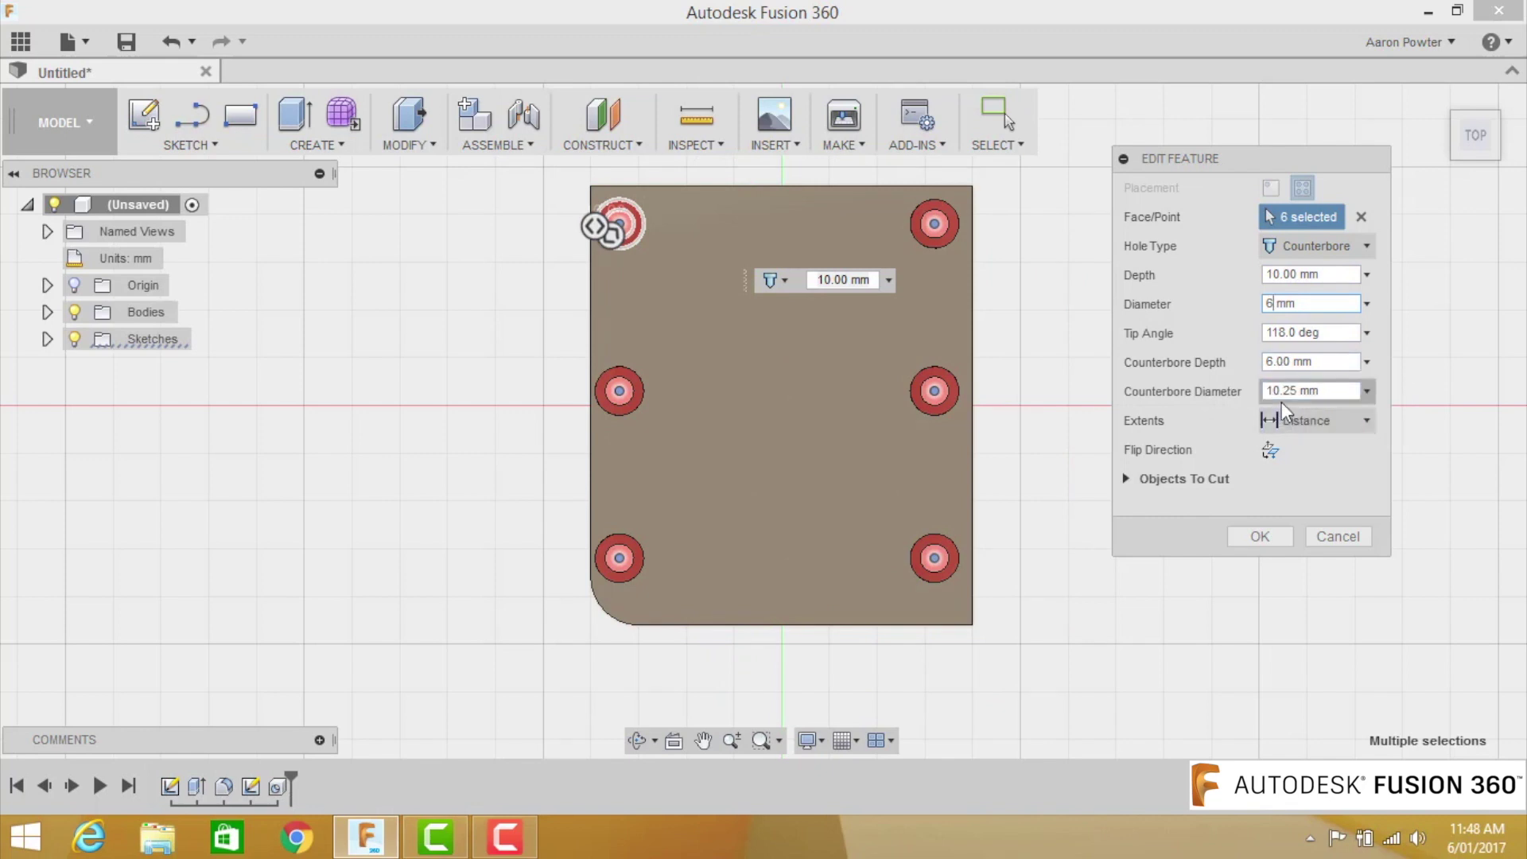
pyautogui.click(1269, 537)
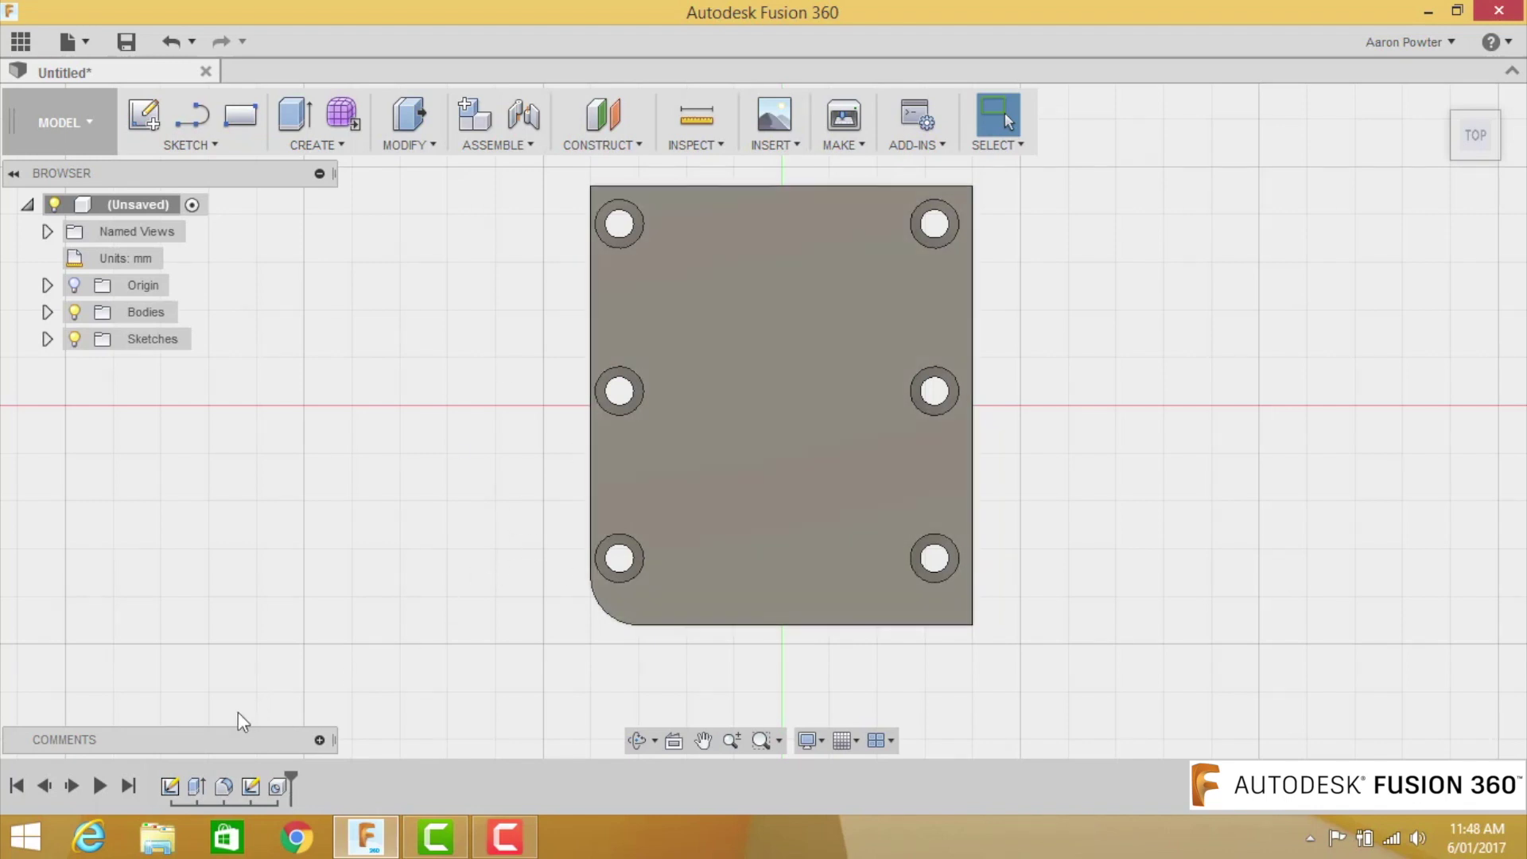
pyautogui.rightClick(168, 785)
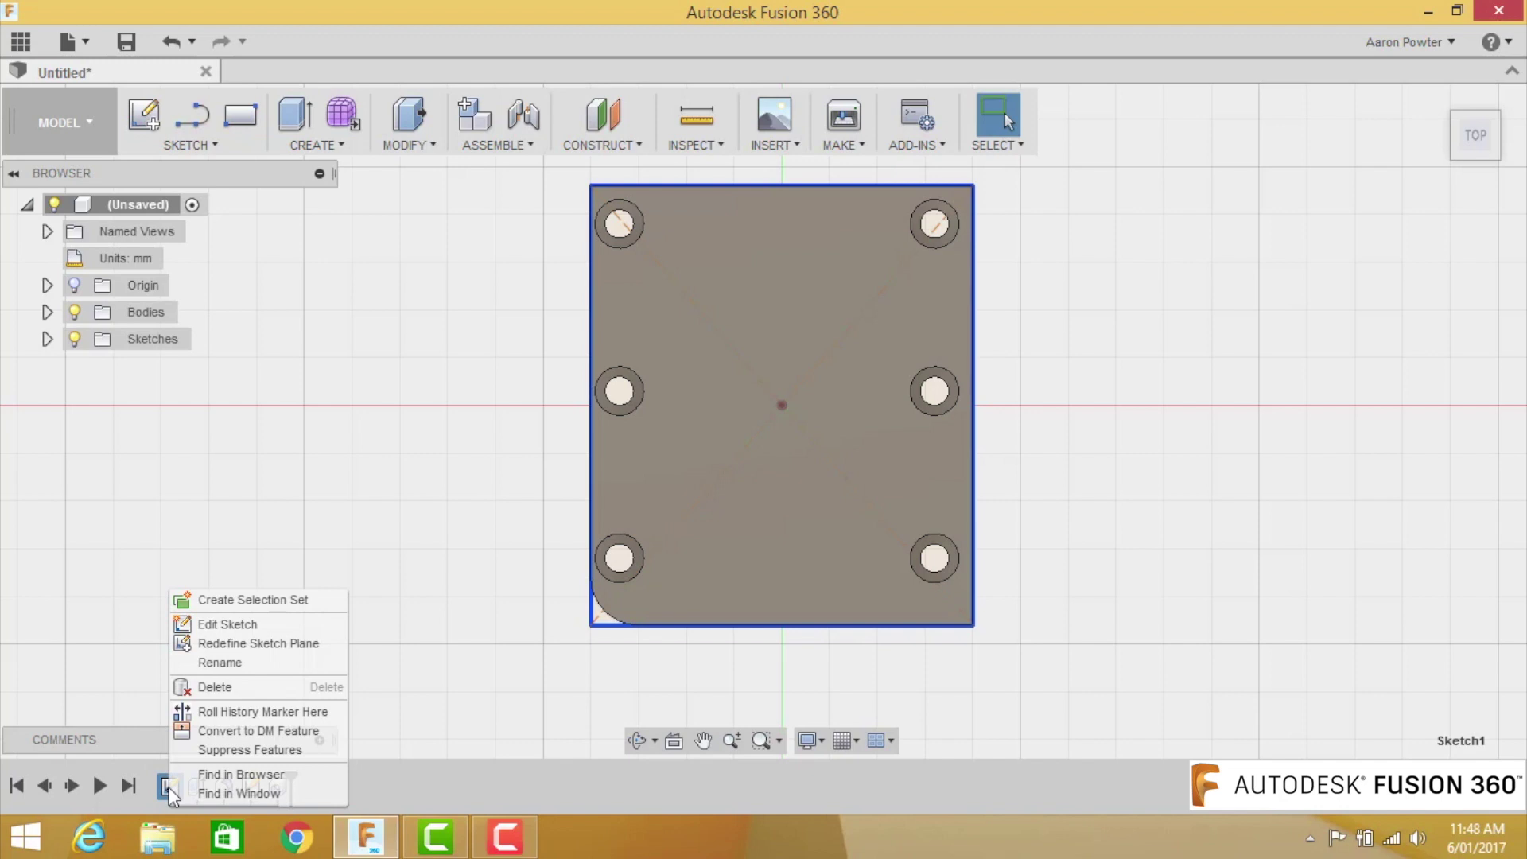
pyautogui.click(222, 623)
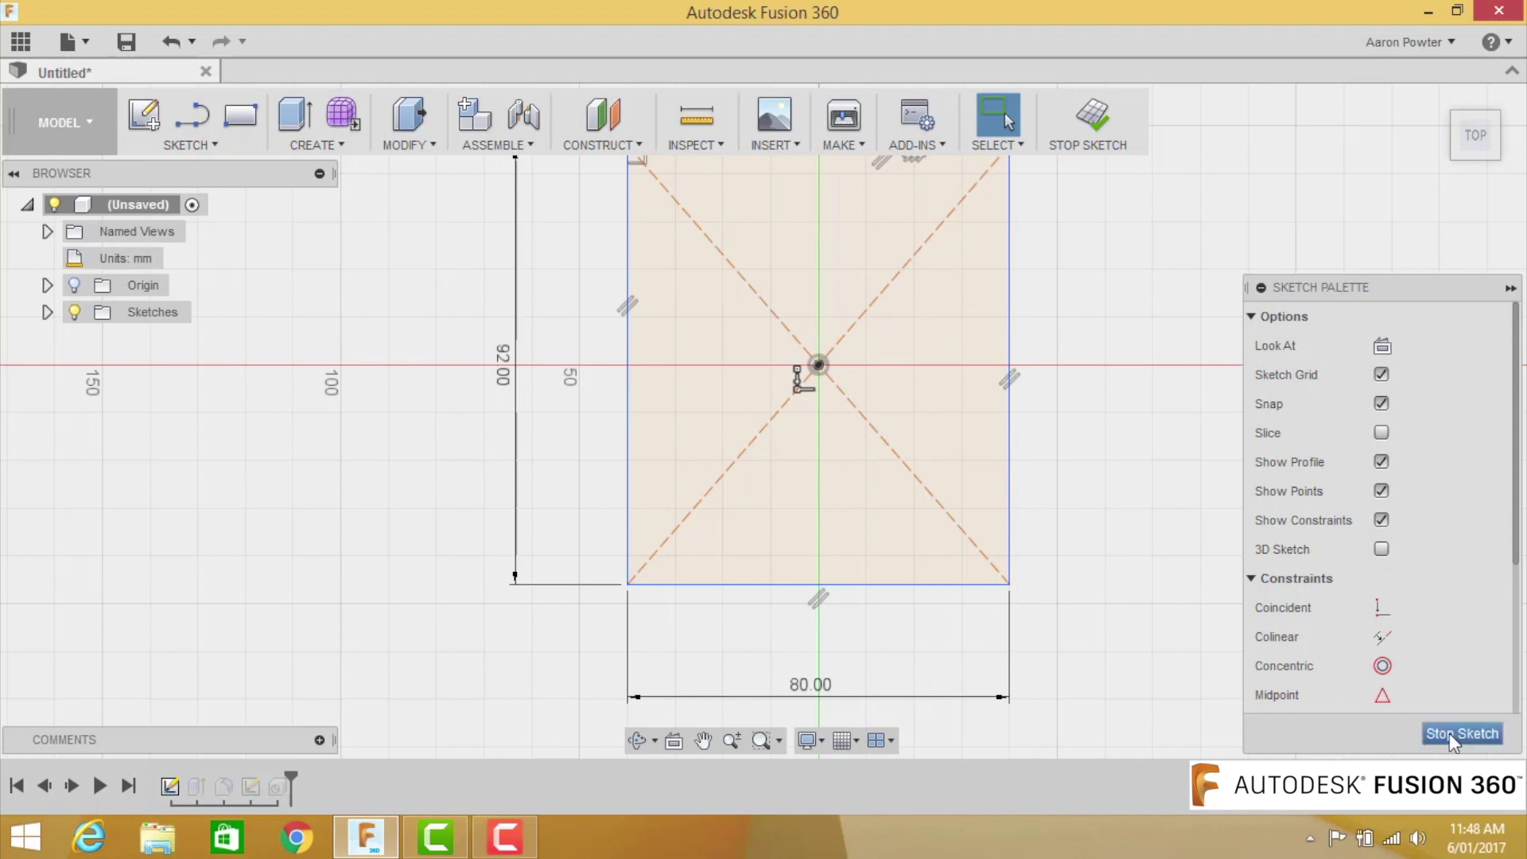
pyautogui.click(1448, 733)
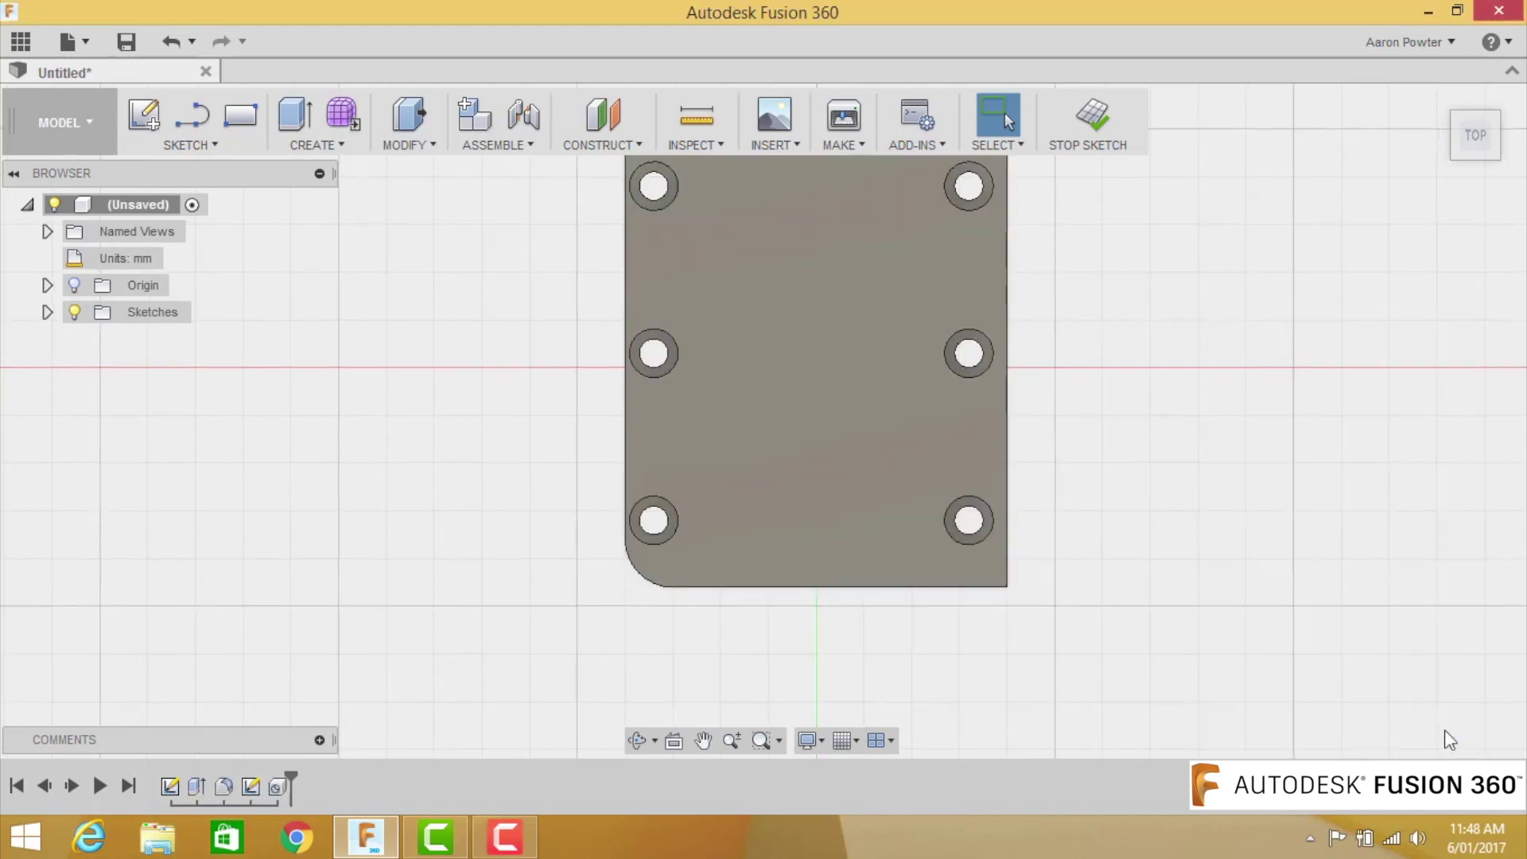
pyautogui.rightClick(198, 786)
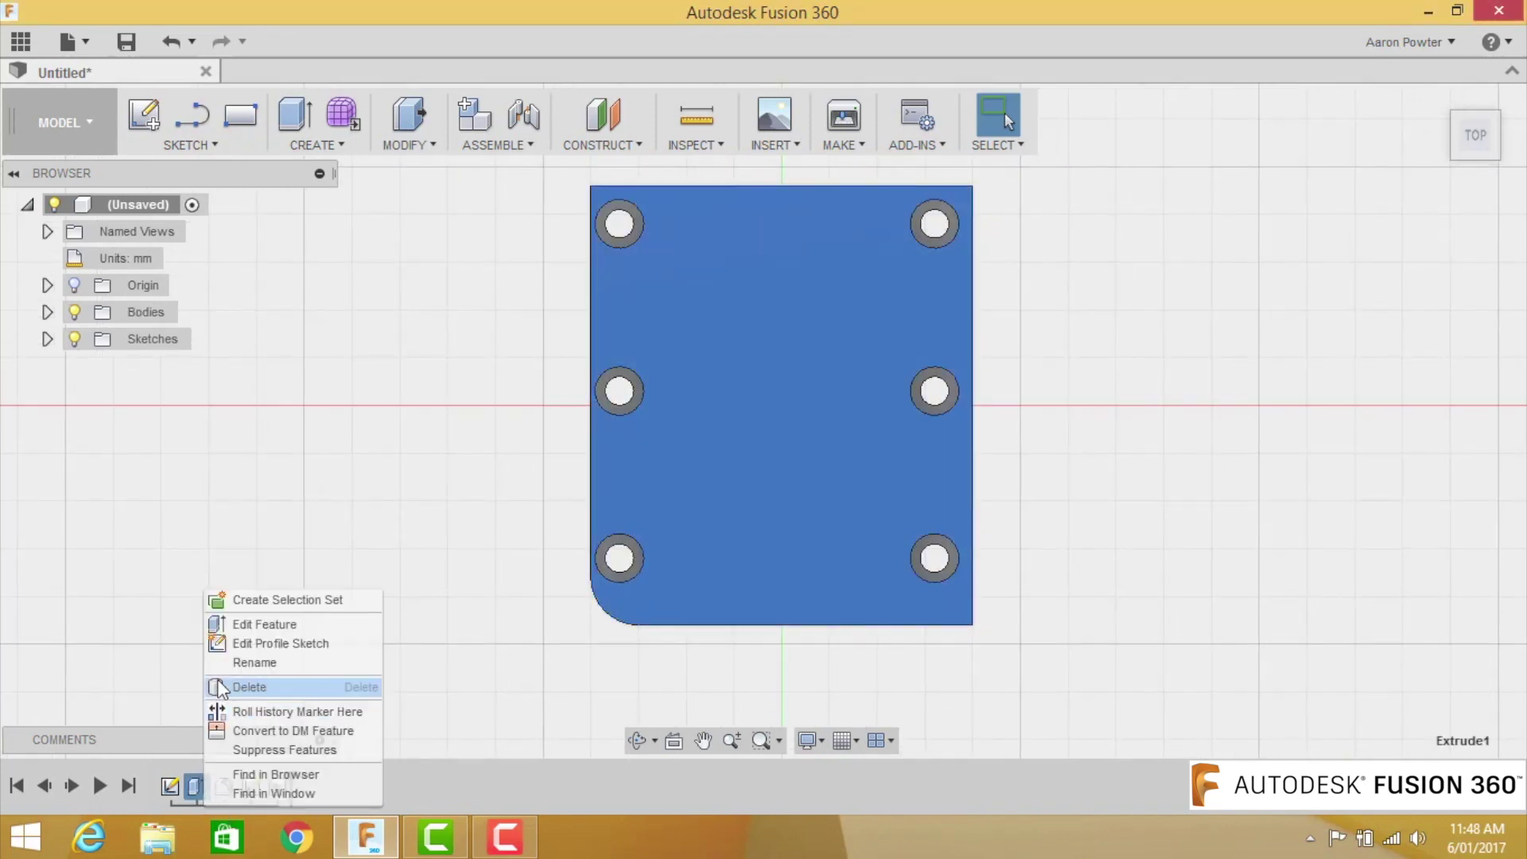
pyautogui.click(247, 625)
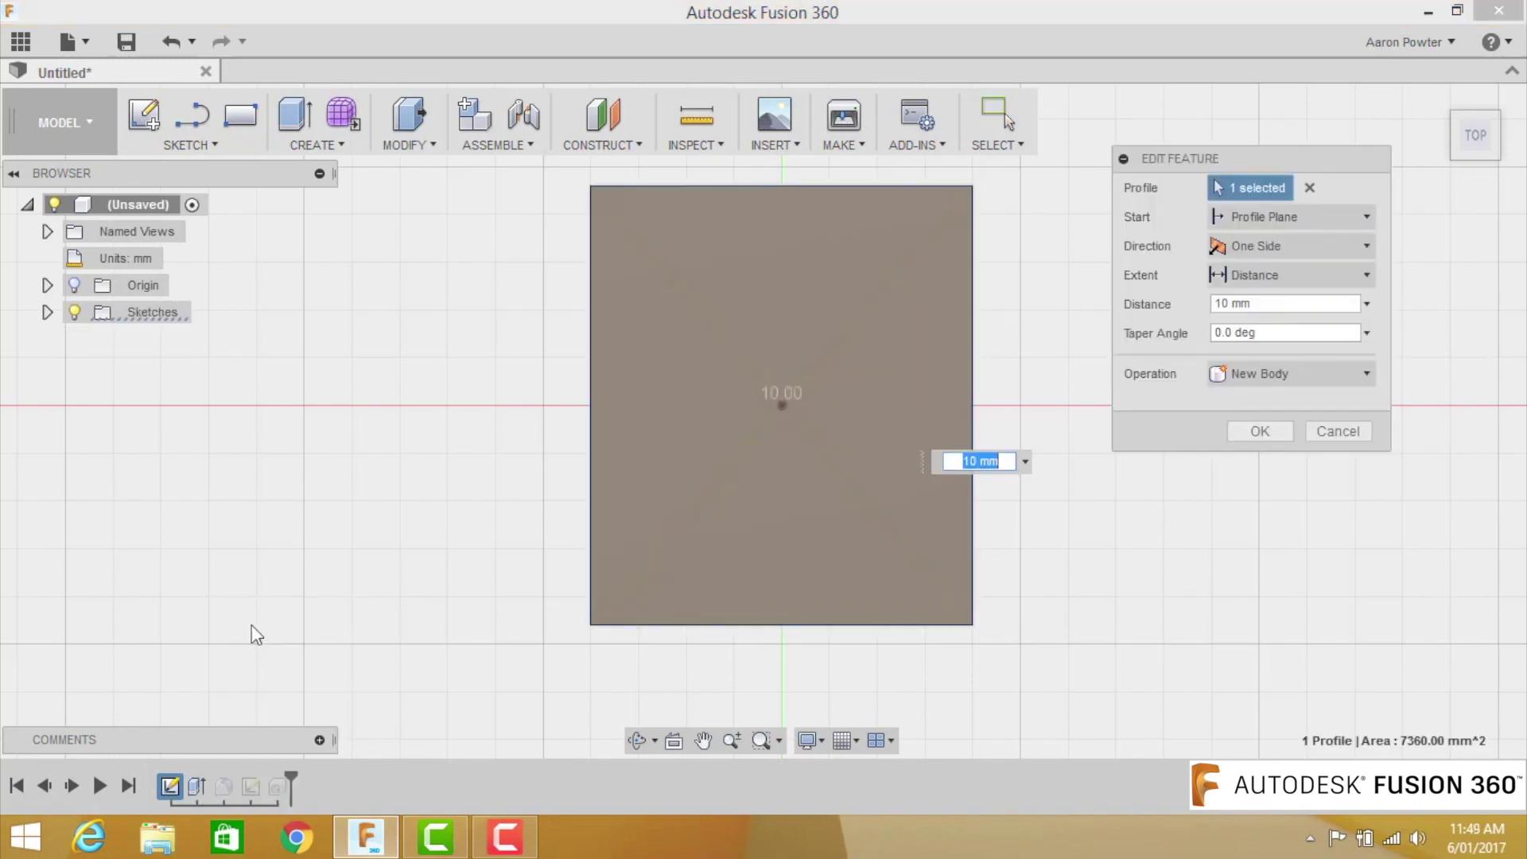
pyautogui.click(1263, 429)
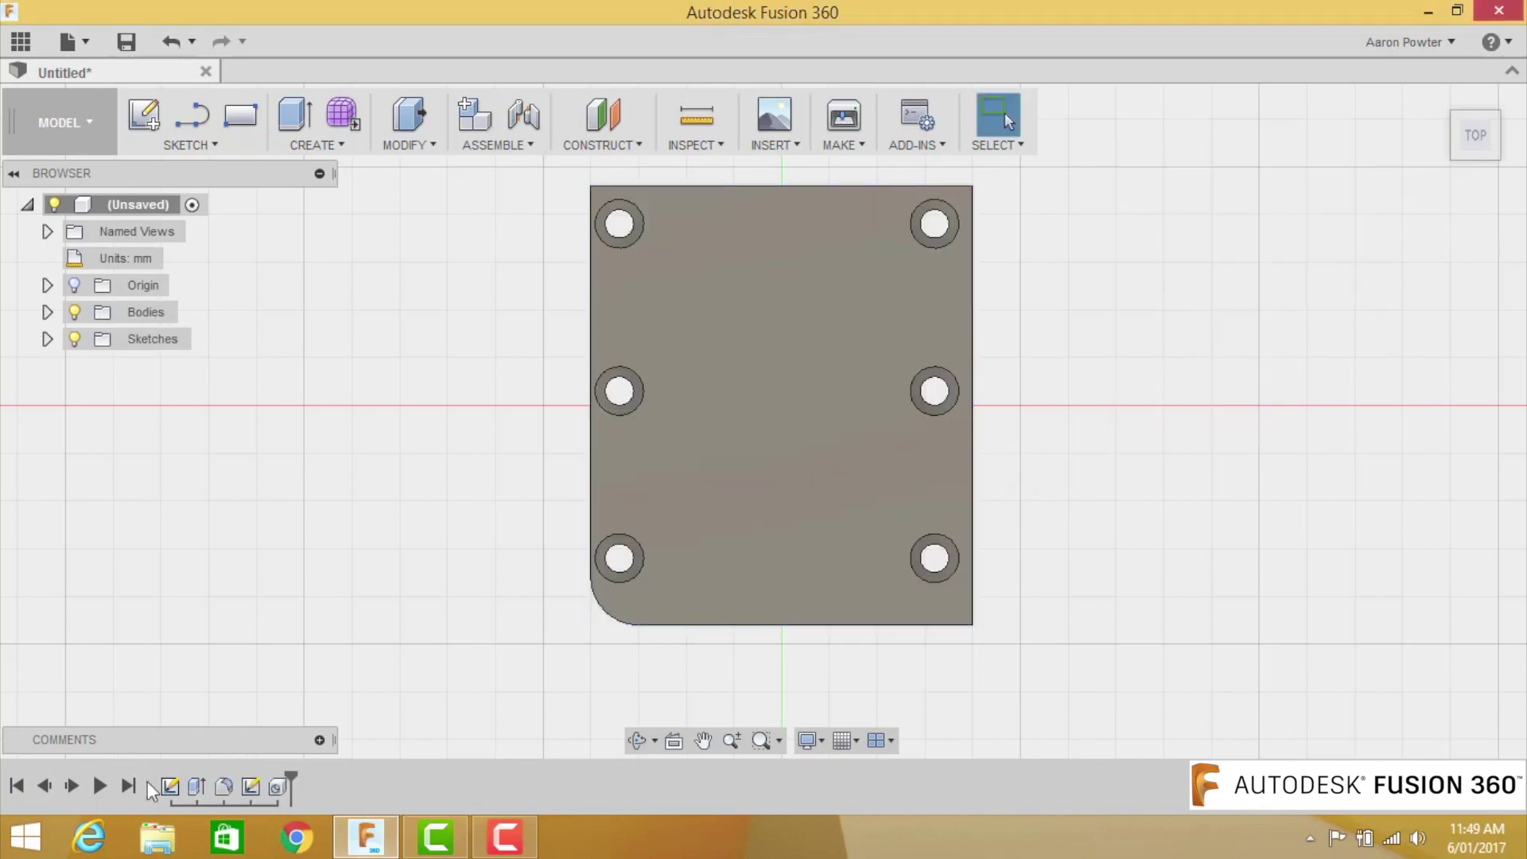
pyautogui.click(95, 785)
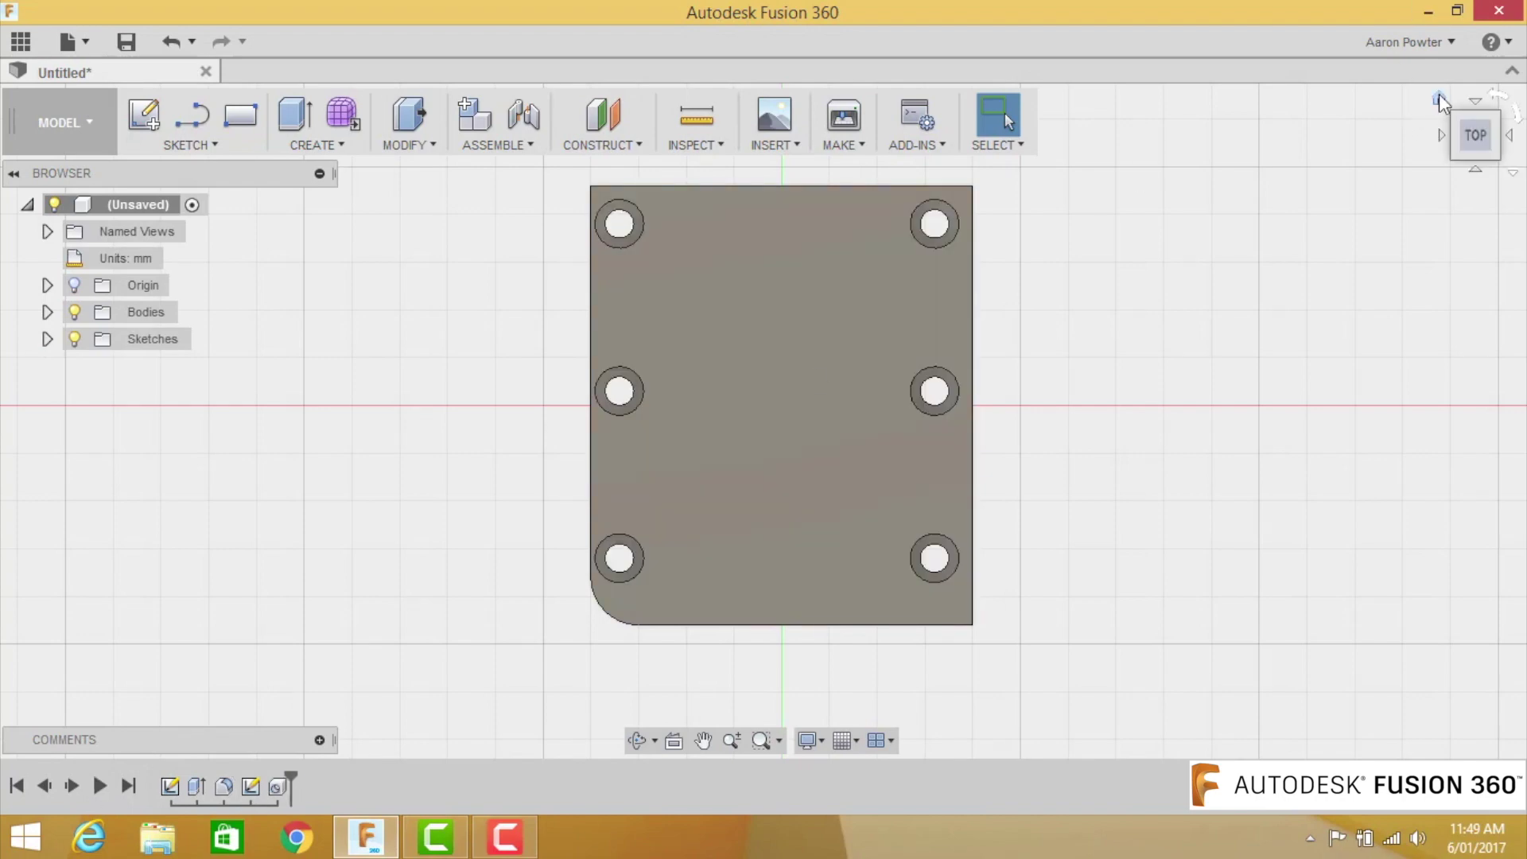
# Tilt the view and select three top edges of the plate for a chamfer
pyautogui.click(1441, 101)
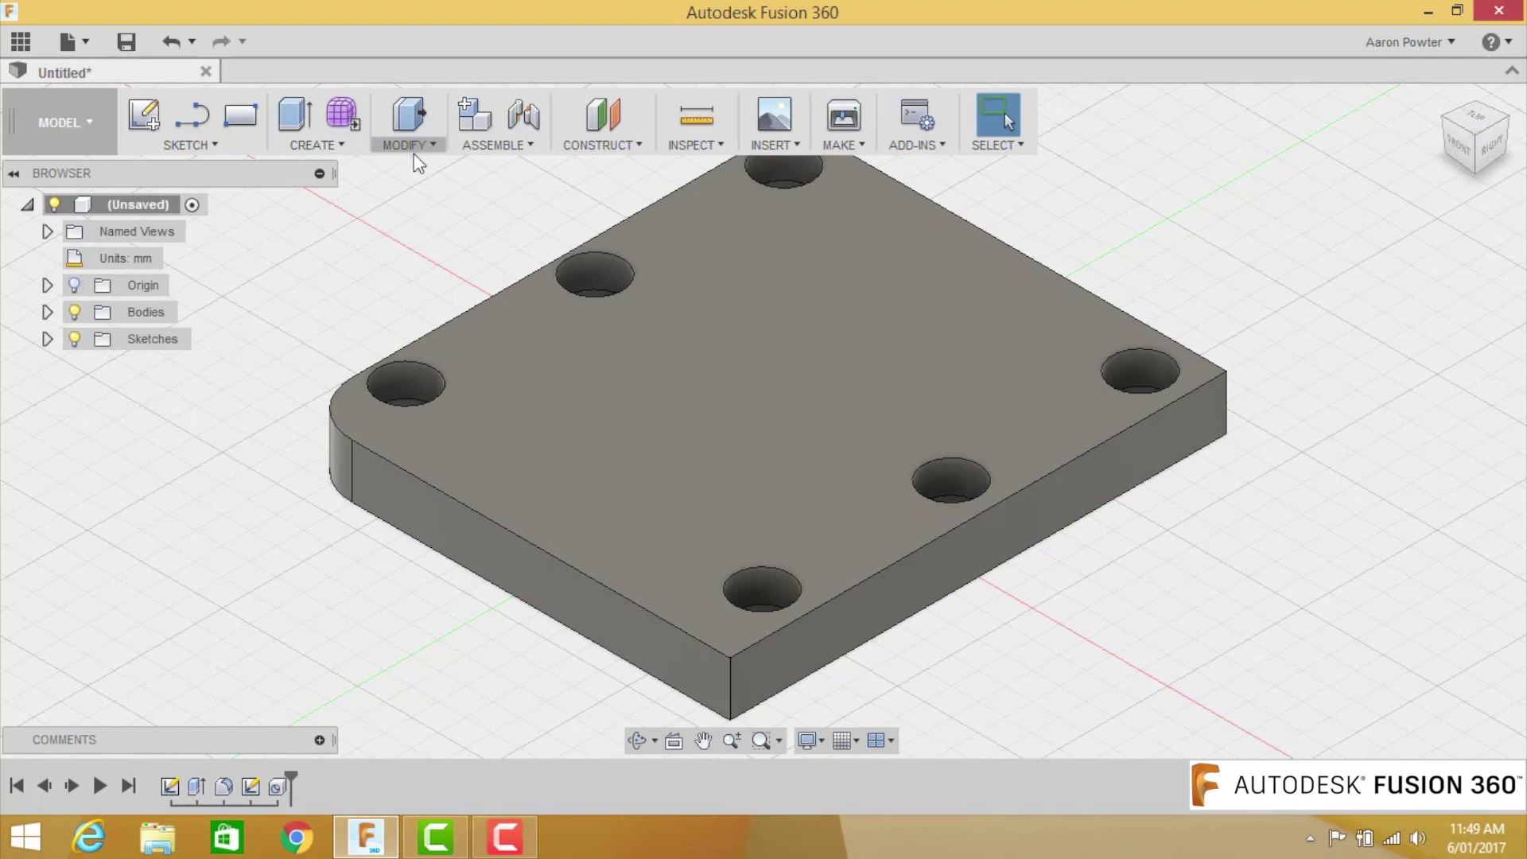
pyautogui.click(412, 144)
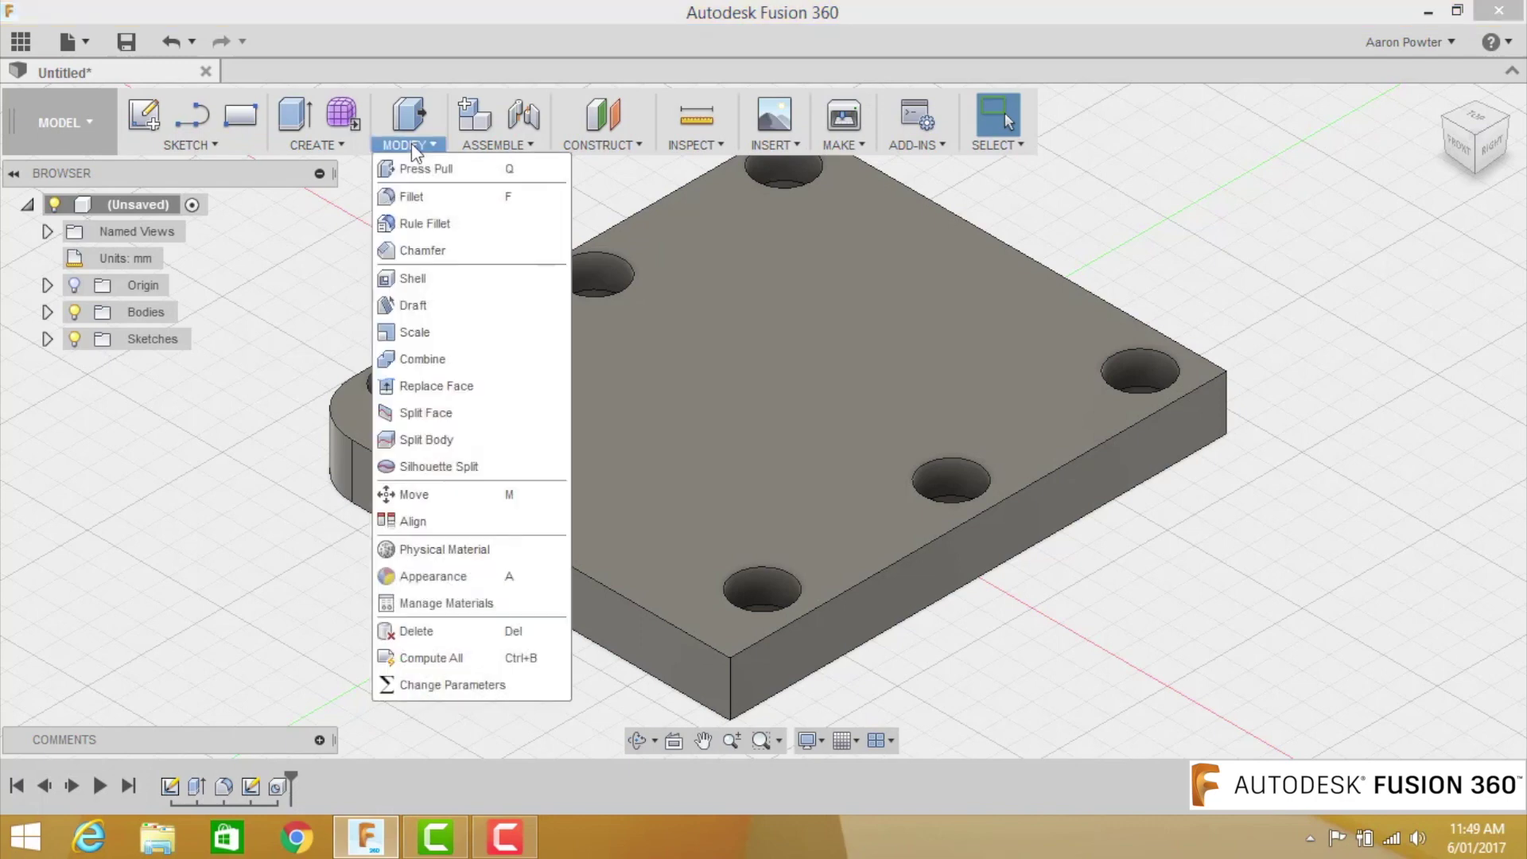
pyautogui.click(423, 251)
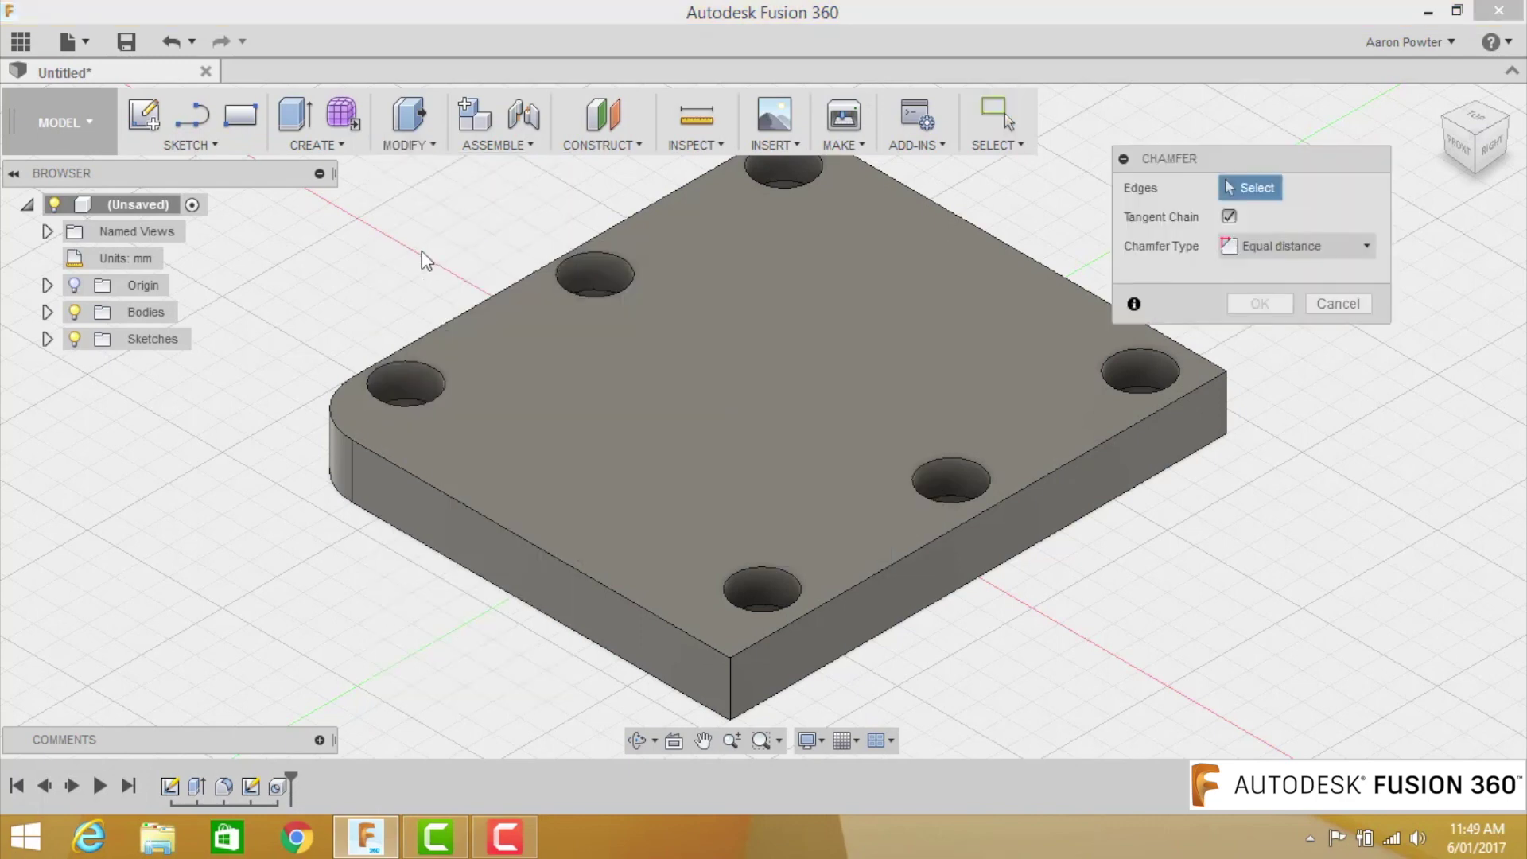
pyautogui.click(465, 311)
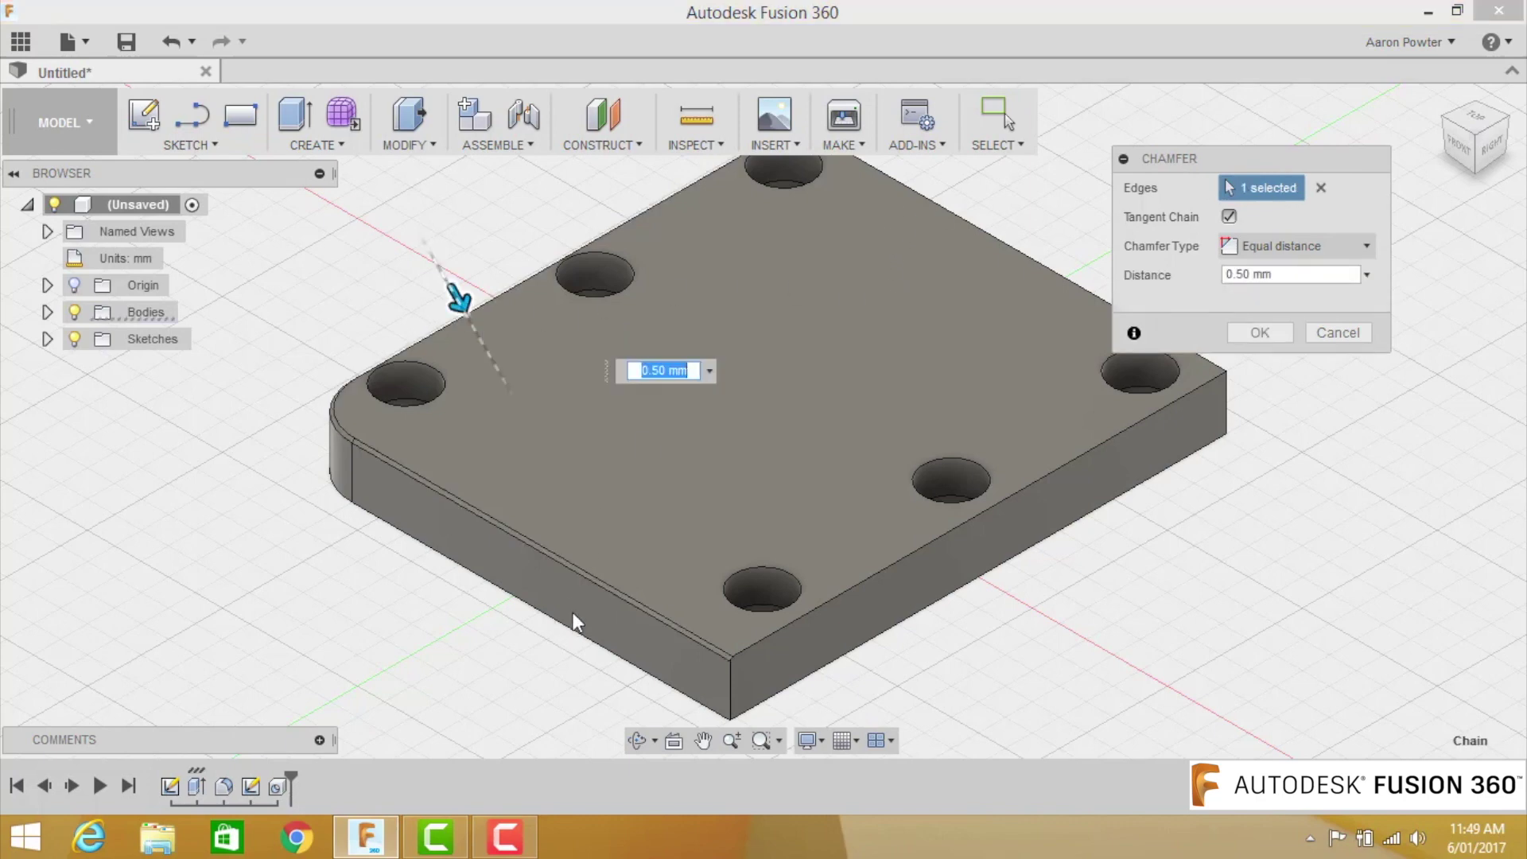
pyautogui.click(947, 208)
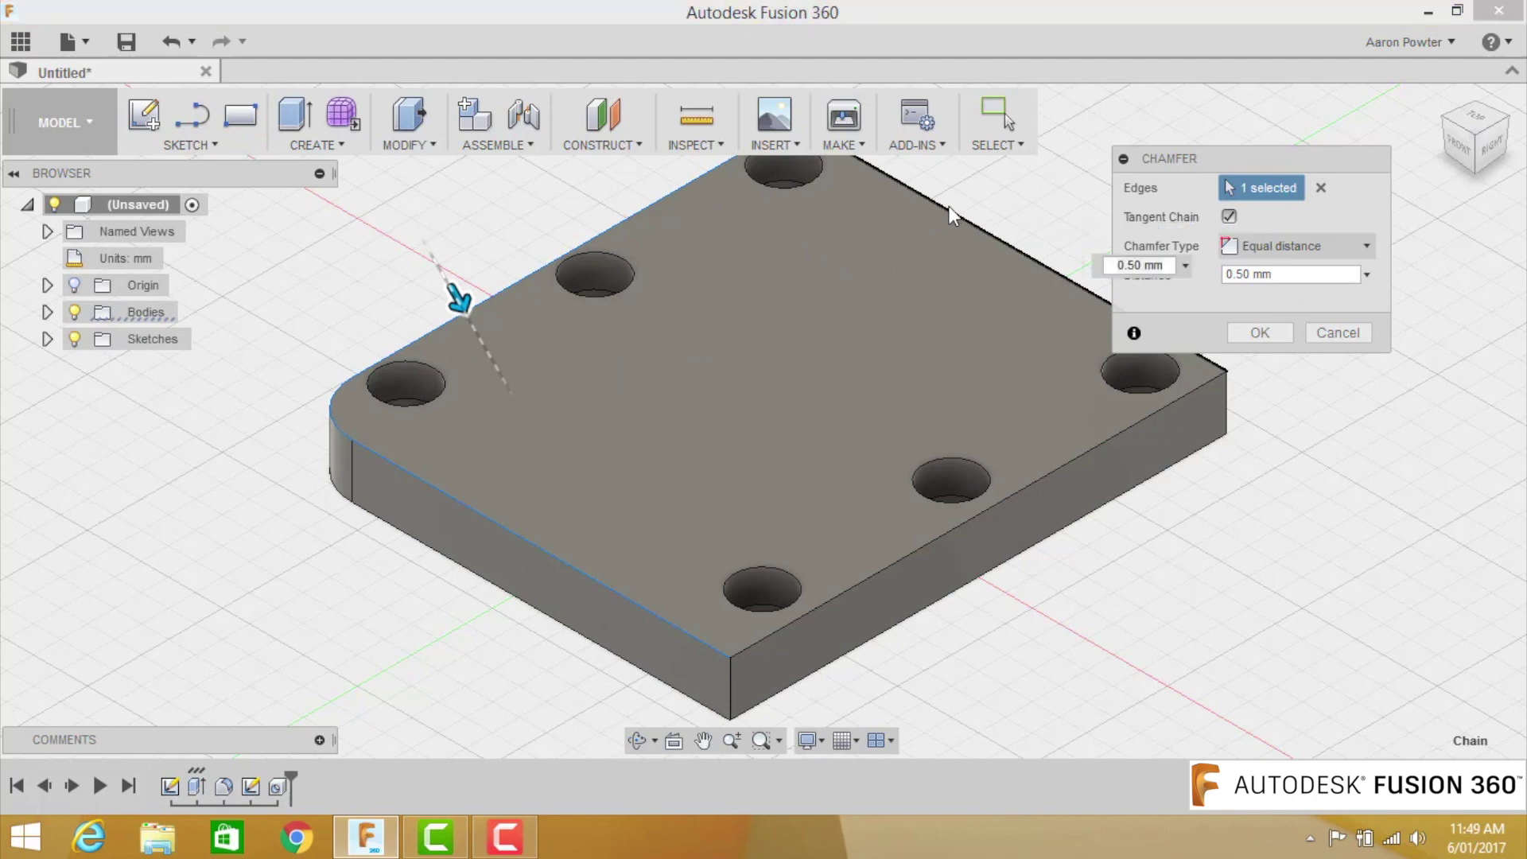
pyautogui.click(1064, 471)
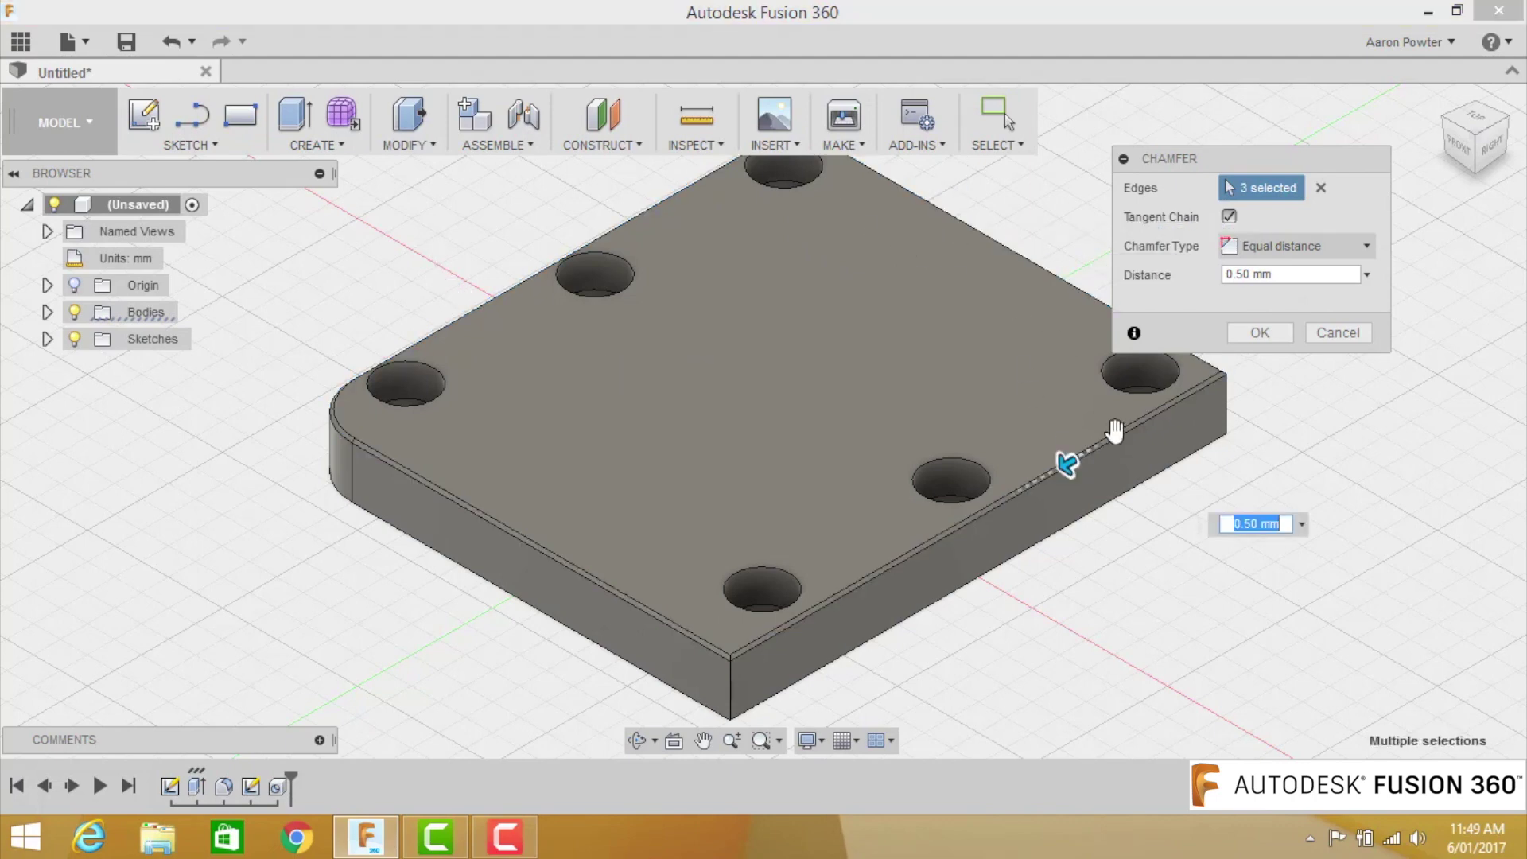
# Set the chamfer distance to 0.25 mm and apply it
pyautogui.click(1245, 274)
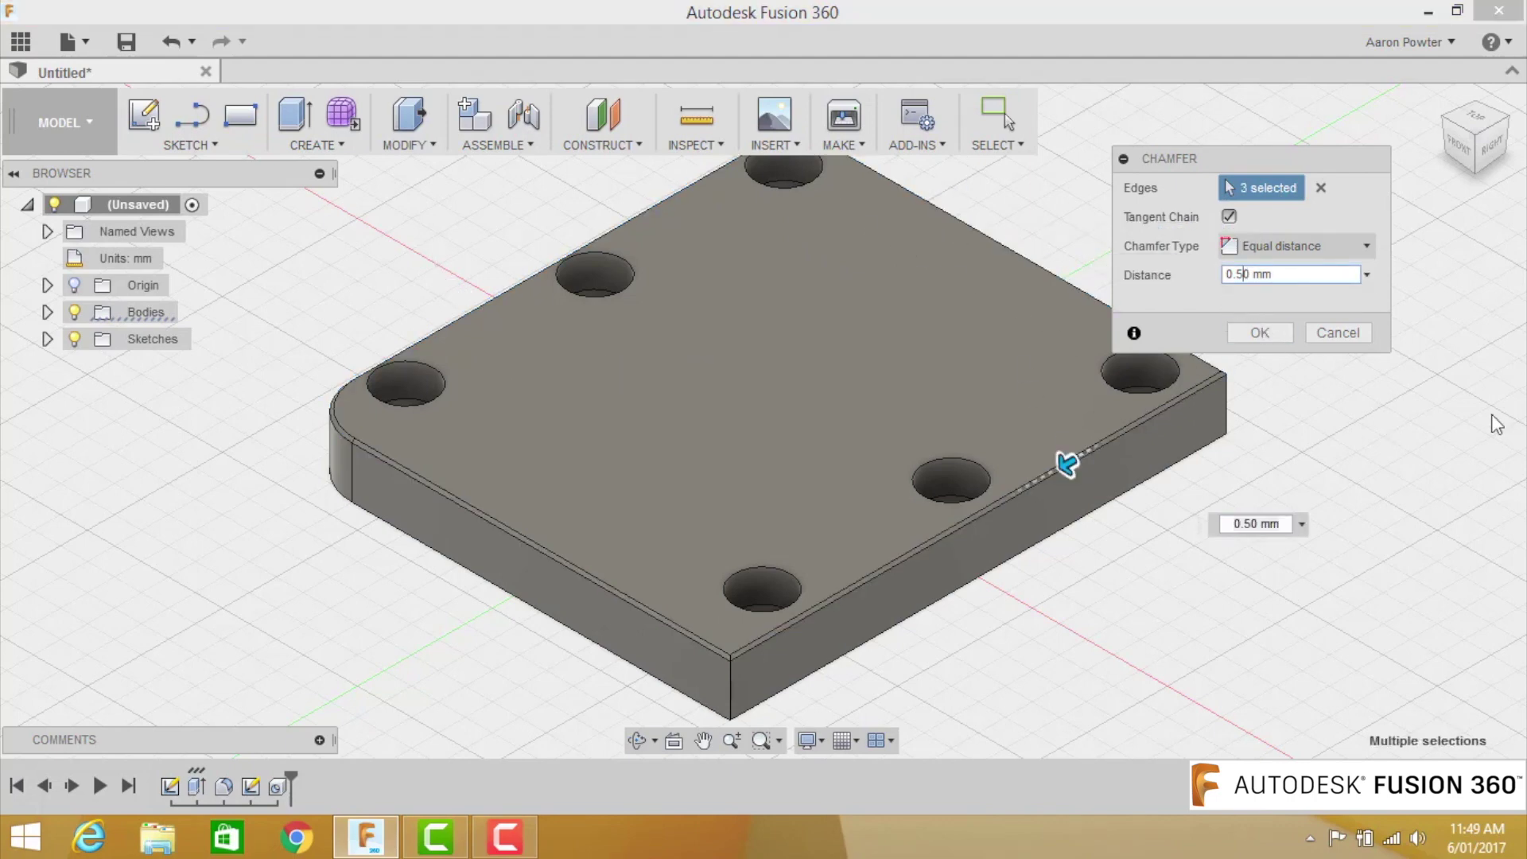
pyautogui.write('2')
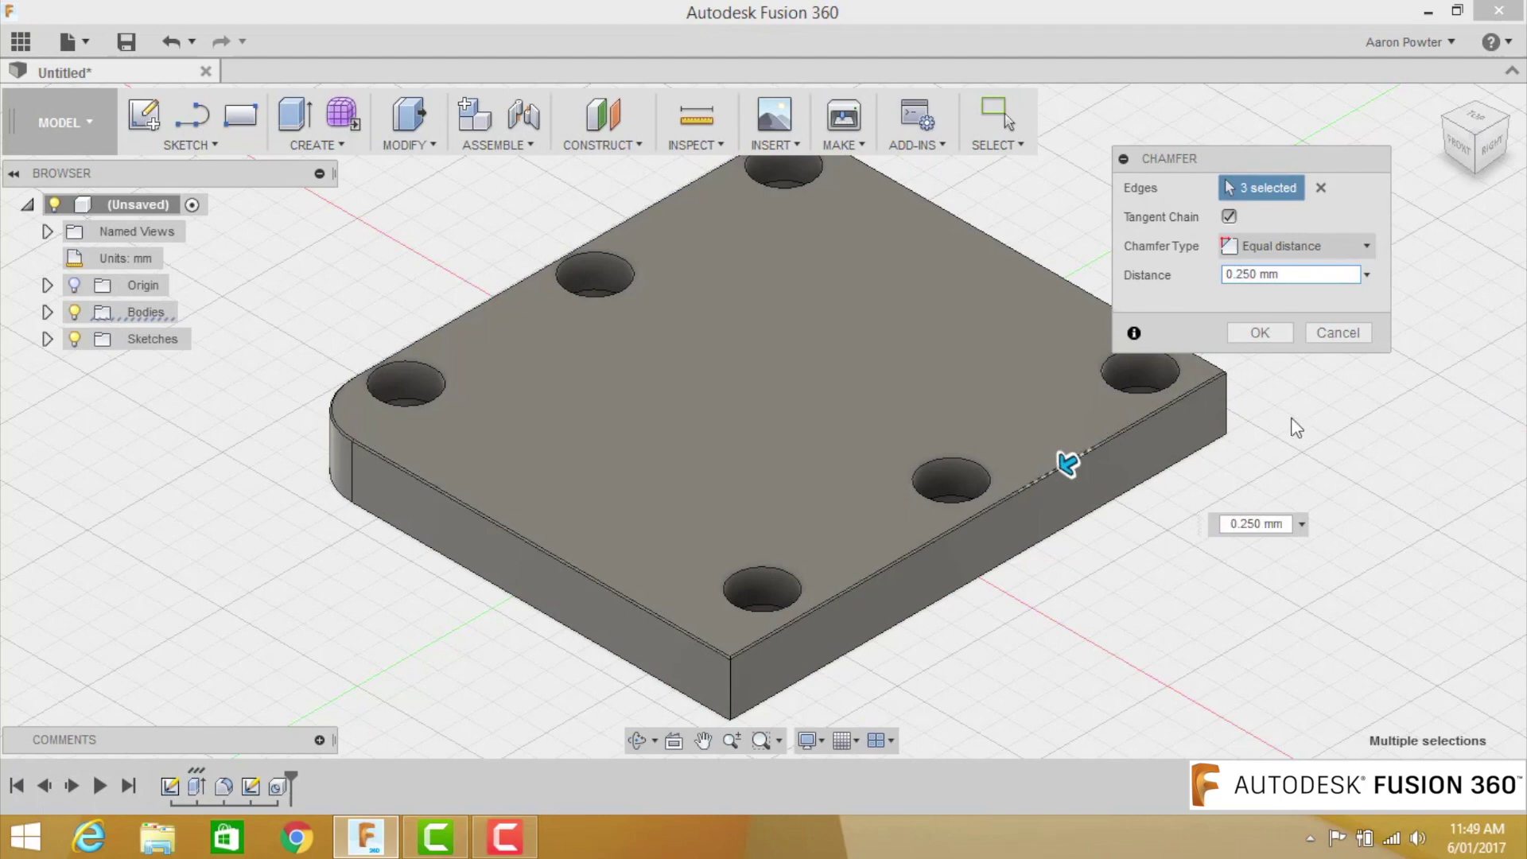
pyautogui.click(1260, 334)
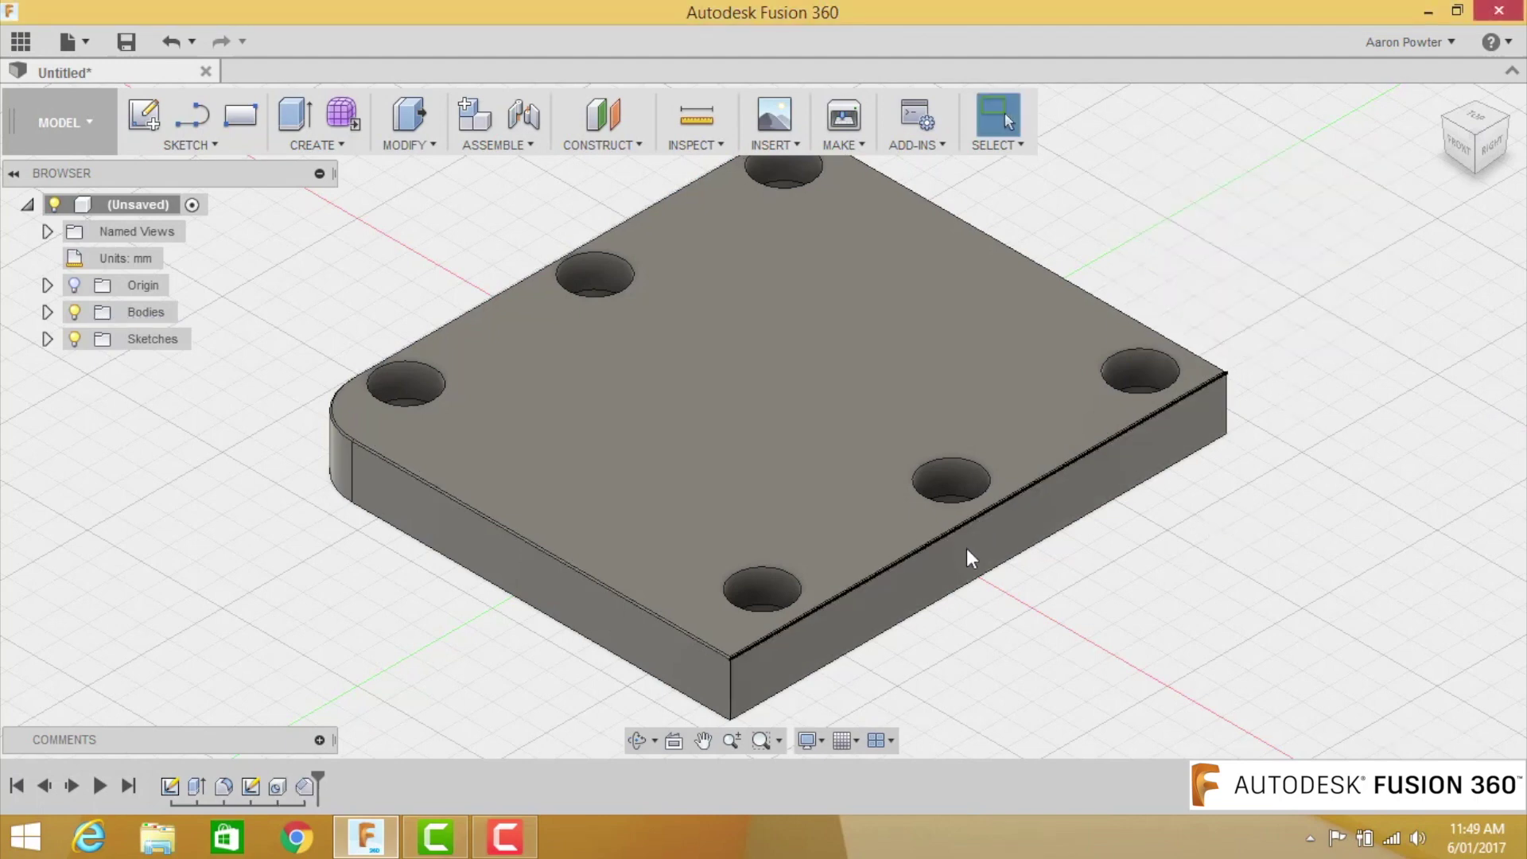
pyautogui.scroll(5, 946, 551)
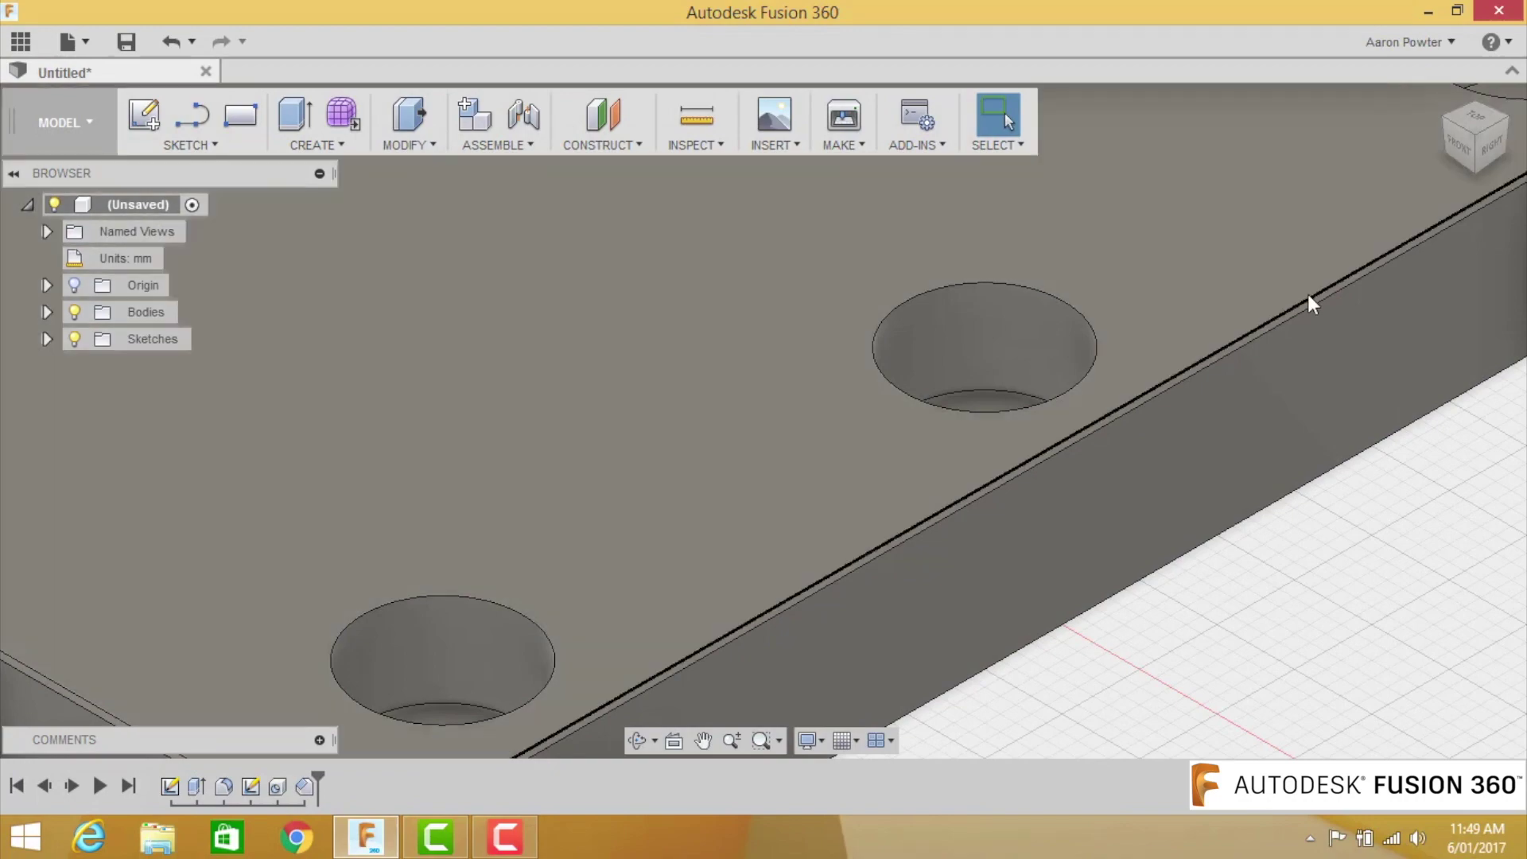
pyautogui.scroll(-3, 1307, 296)
pyautogui.scroll(-5, 1328, 291)
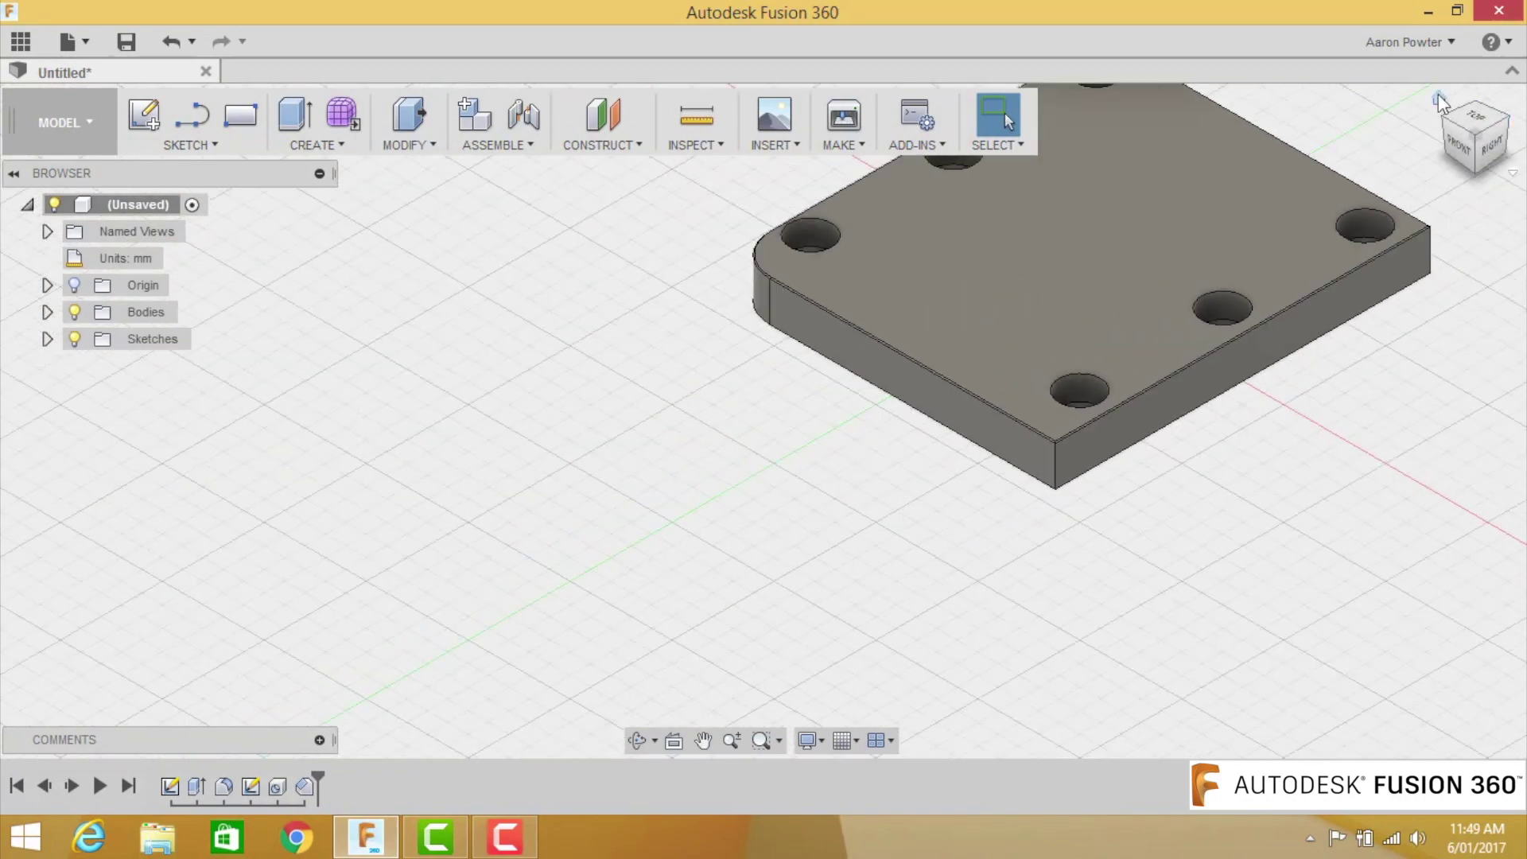
# Save the design as 'Basic Extrusion Part' in the Youtube video project
pyautogui.click(1439, 99)
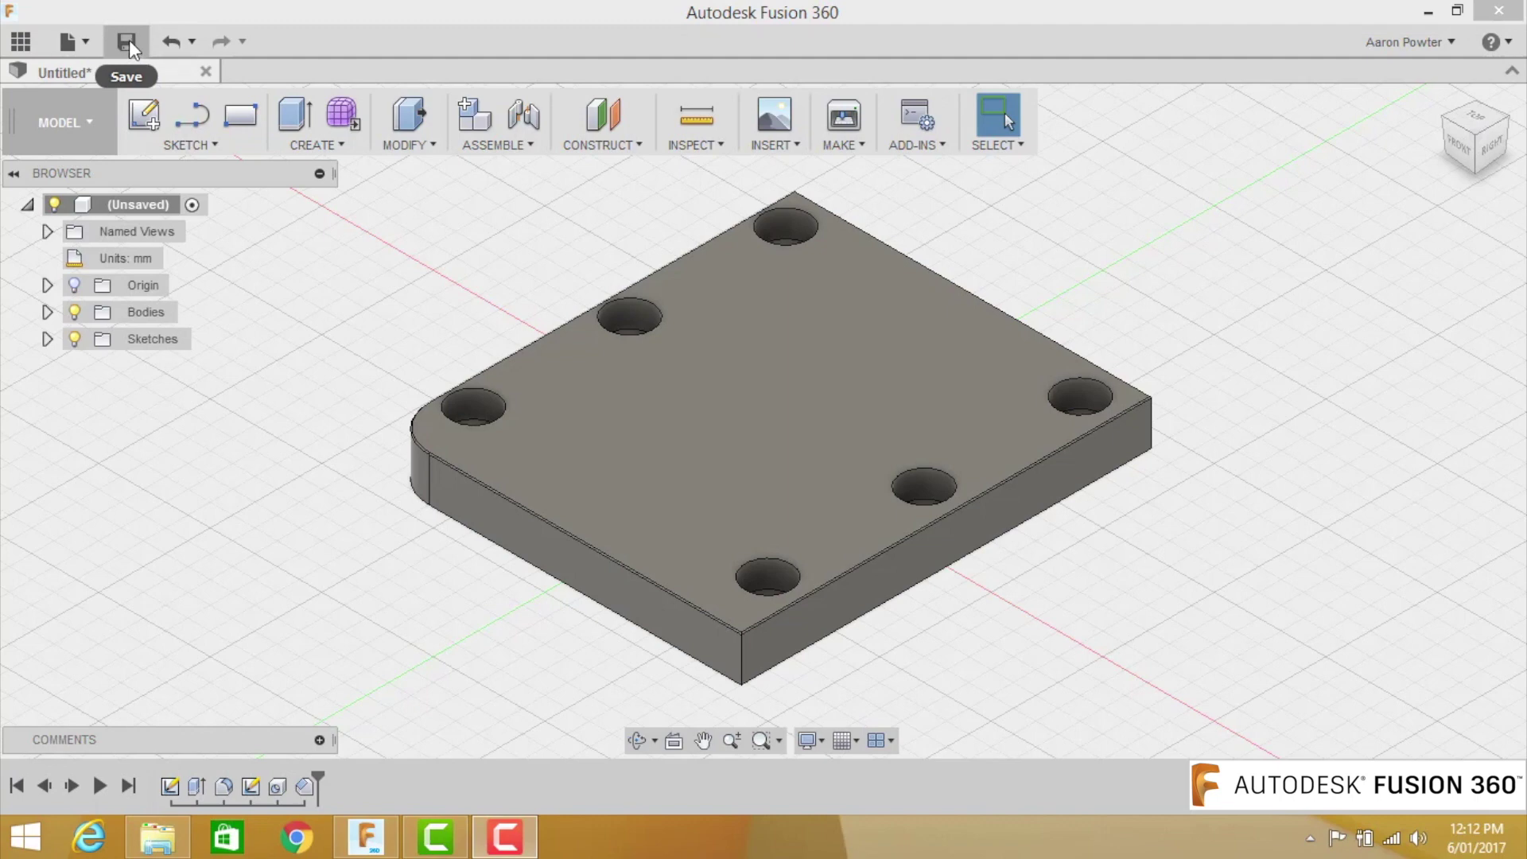
pyautogui.click(127, 41)
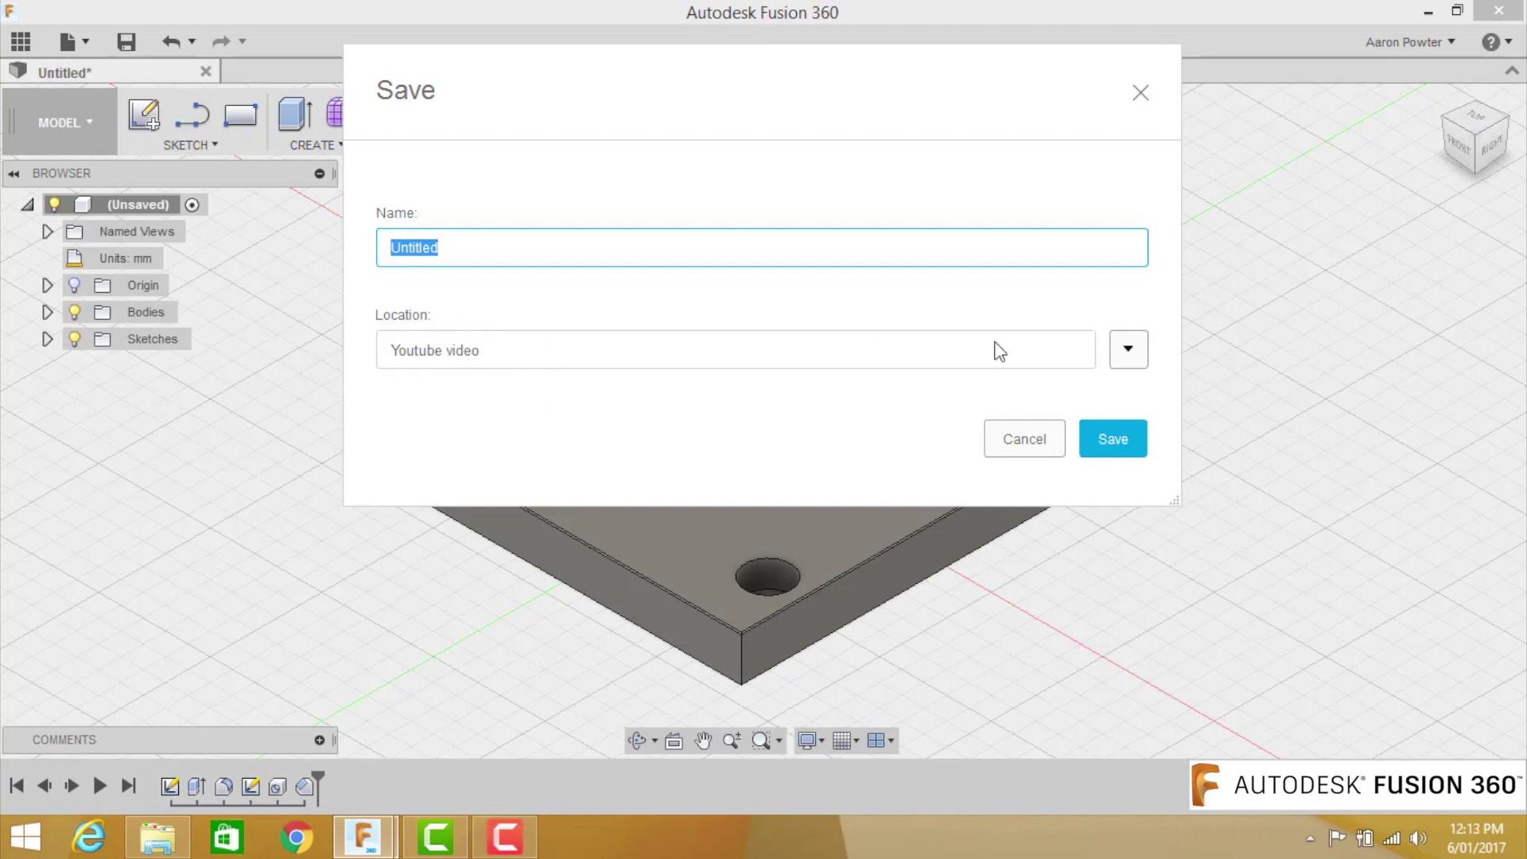
pyautogui.click(1127, 352)
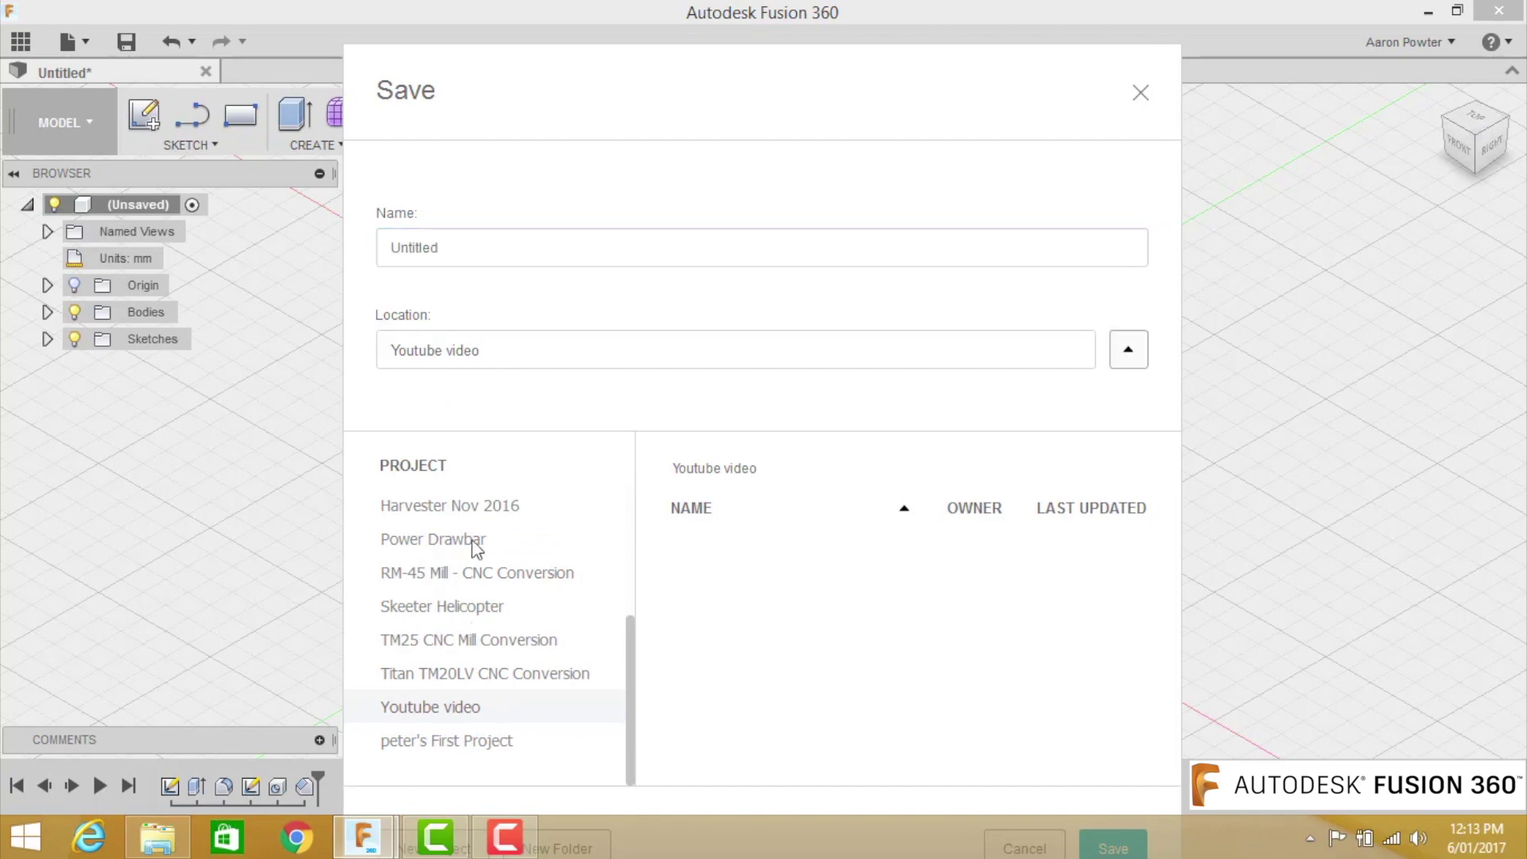
pyautogui.click(627, 236)
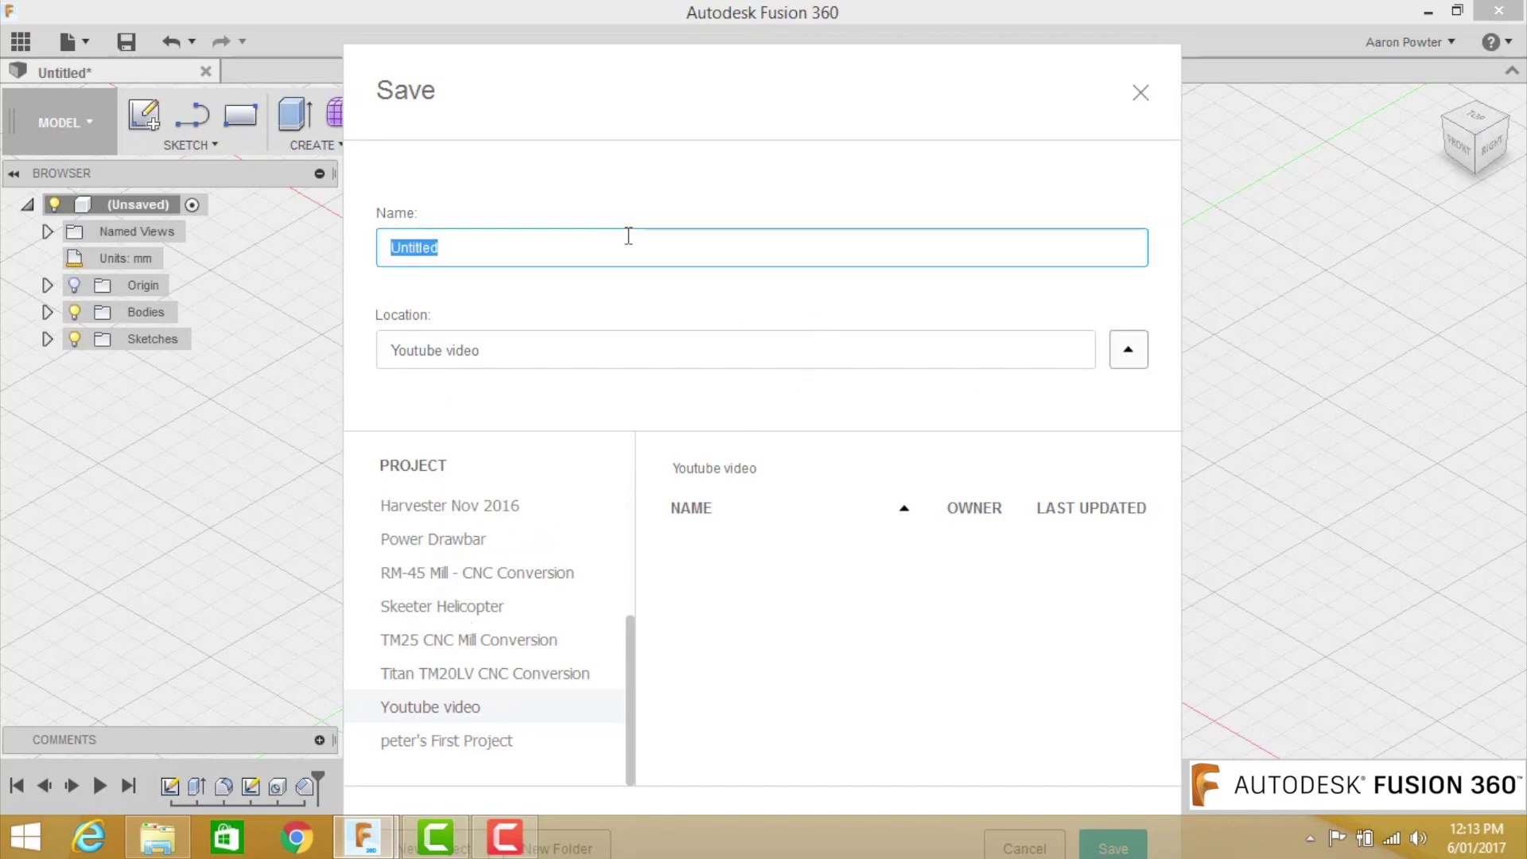
pyautogui.write('Basic Extrusion Part')
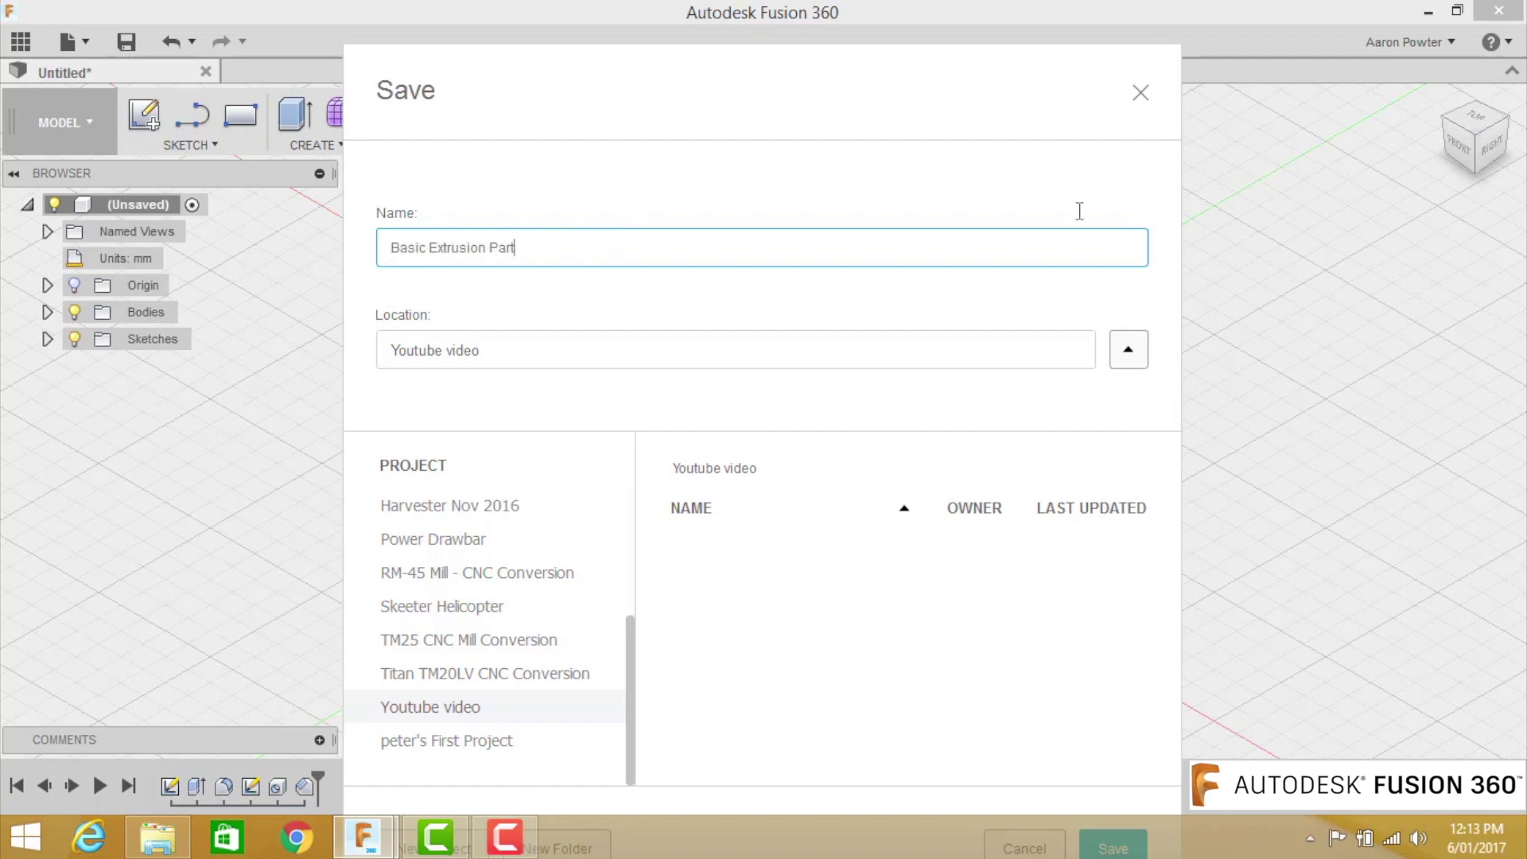
pyautogui.press('Return')
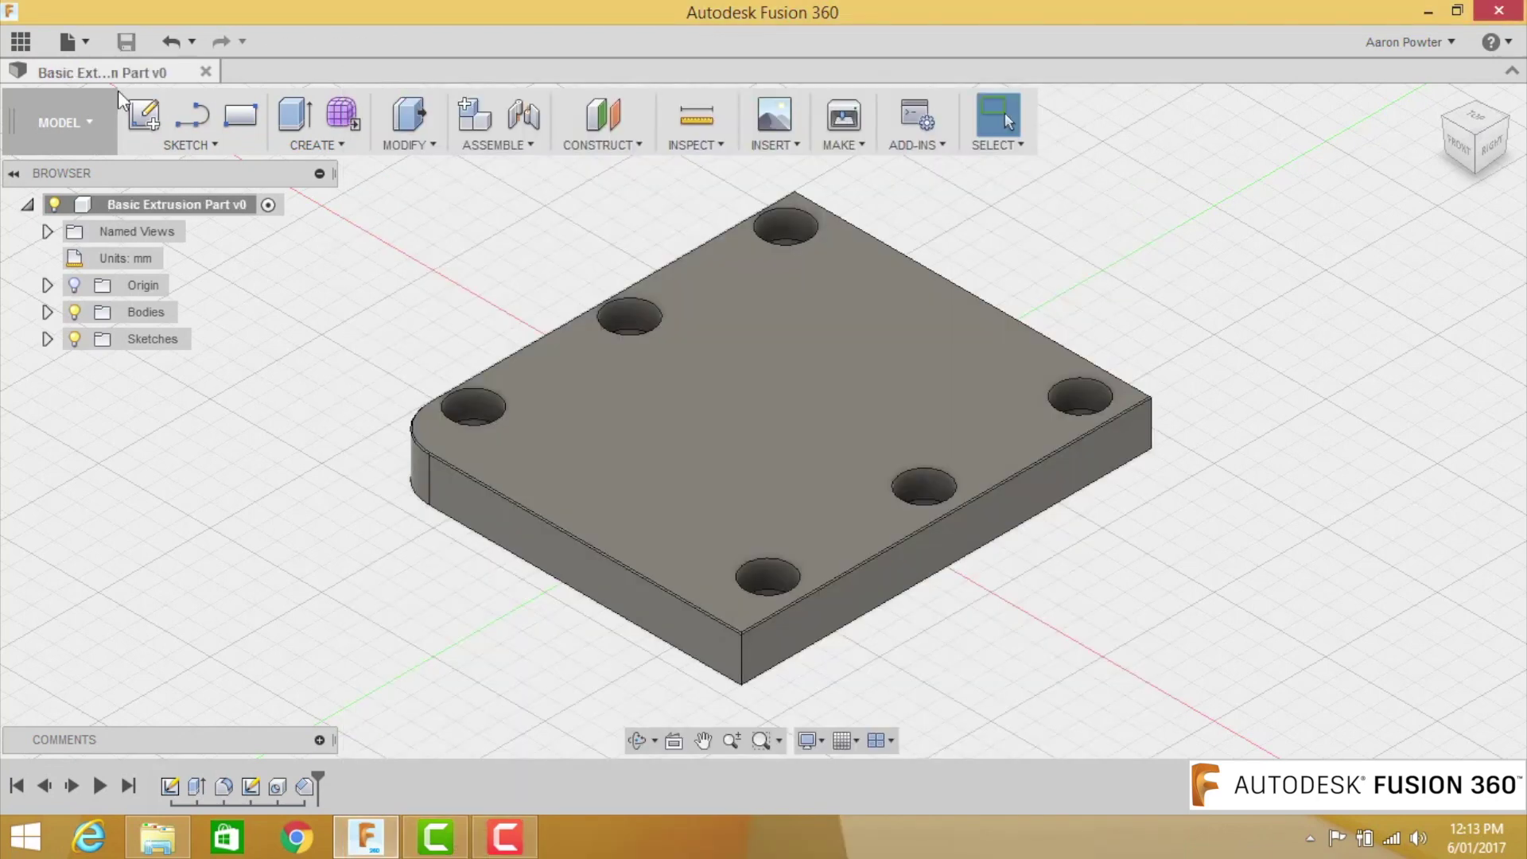
# Inspect Basic Extrusion Part's details and members in the Youtube video project, then return to all projects
pyautogui.click(20, 41)
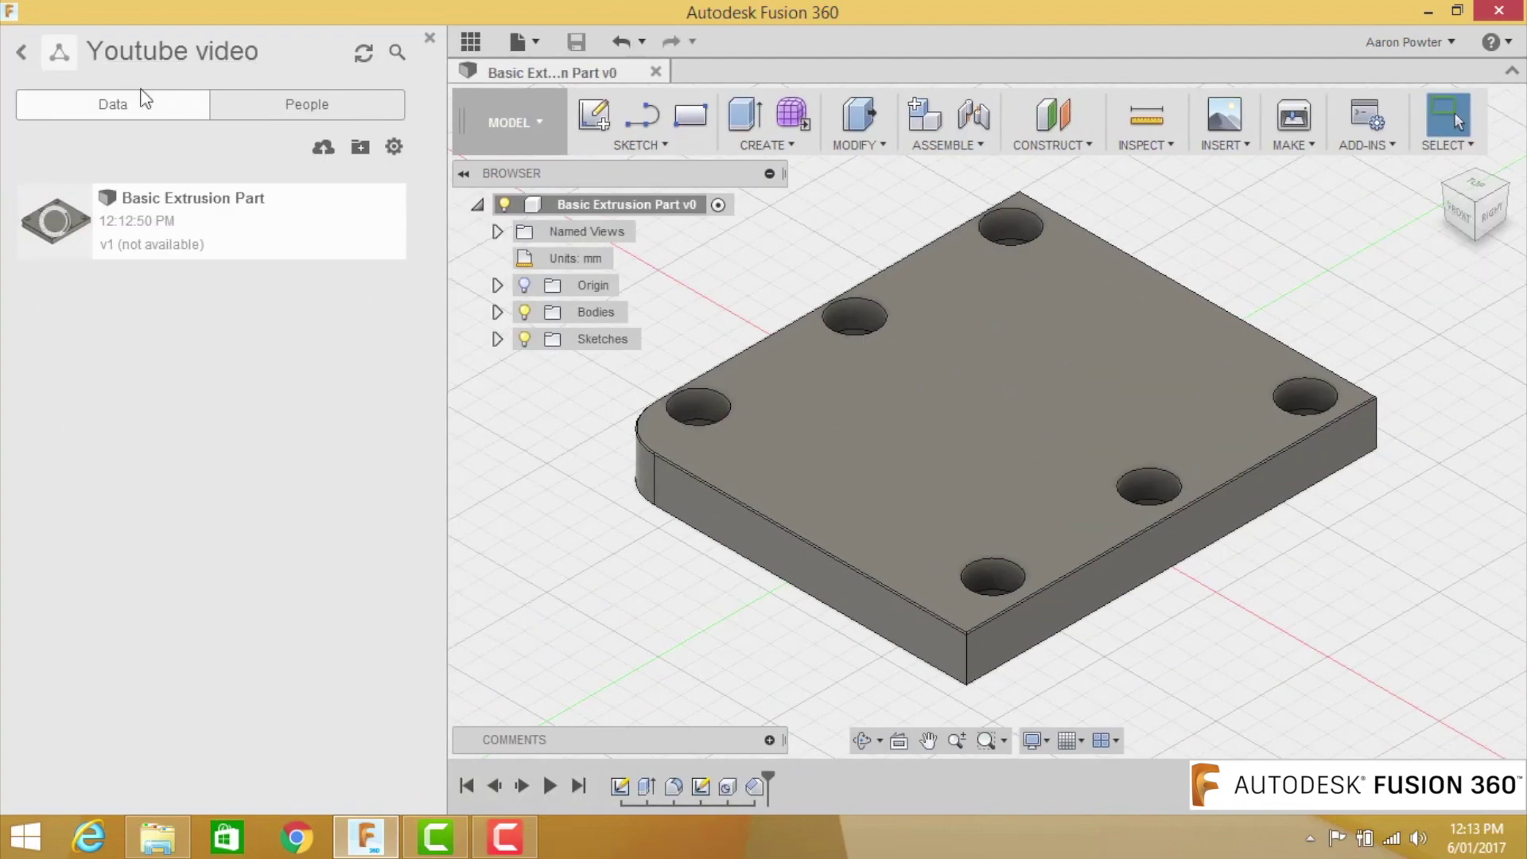
pyautogui.click(22, 53)
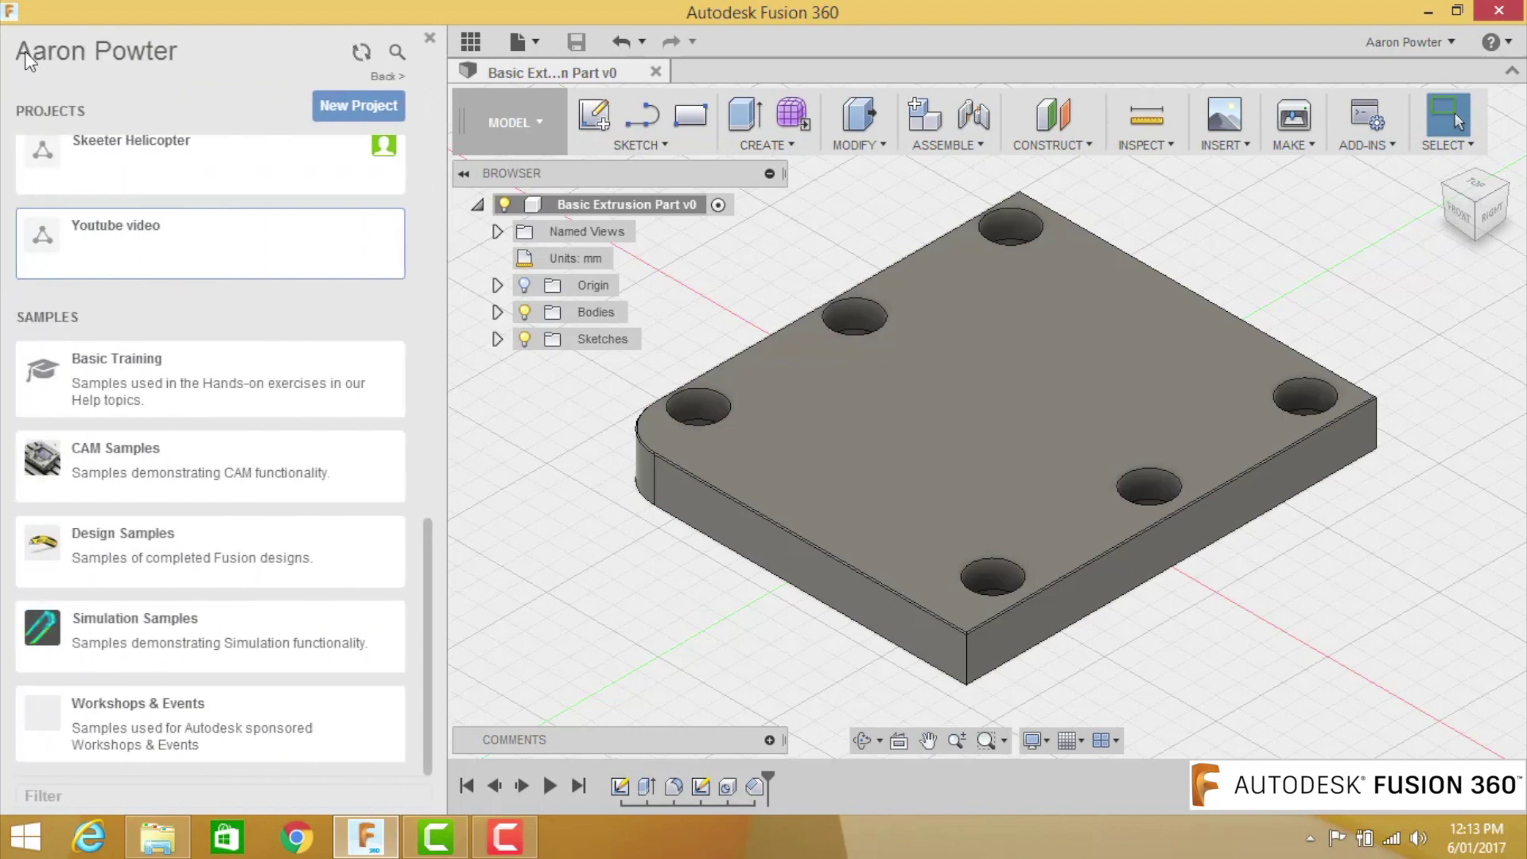
pyautogui.click(57, 243)
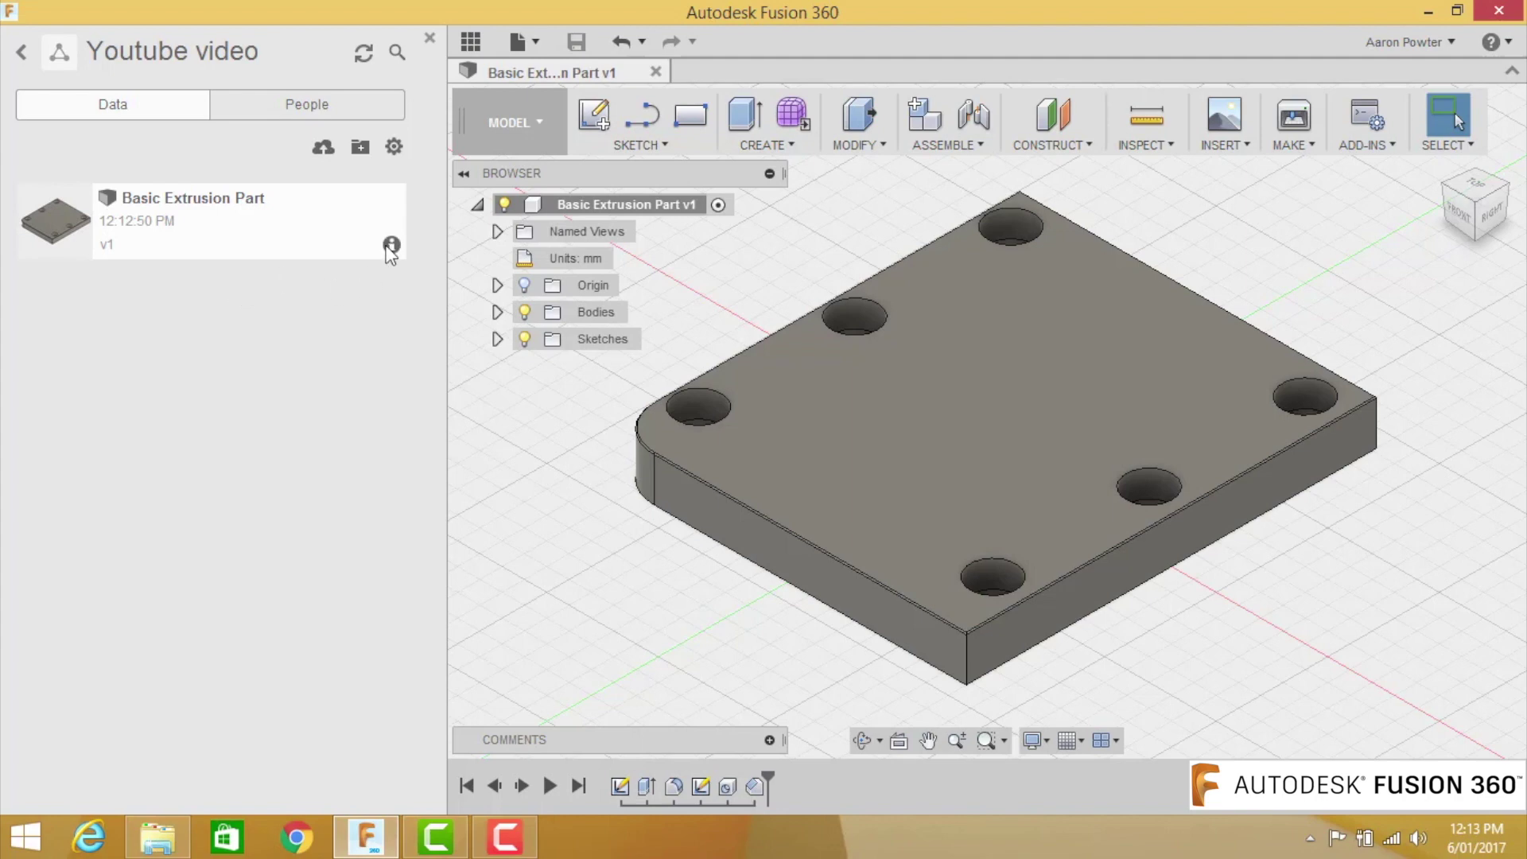
pyautogui.click(392, 247)
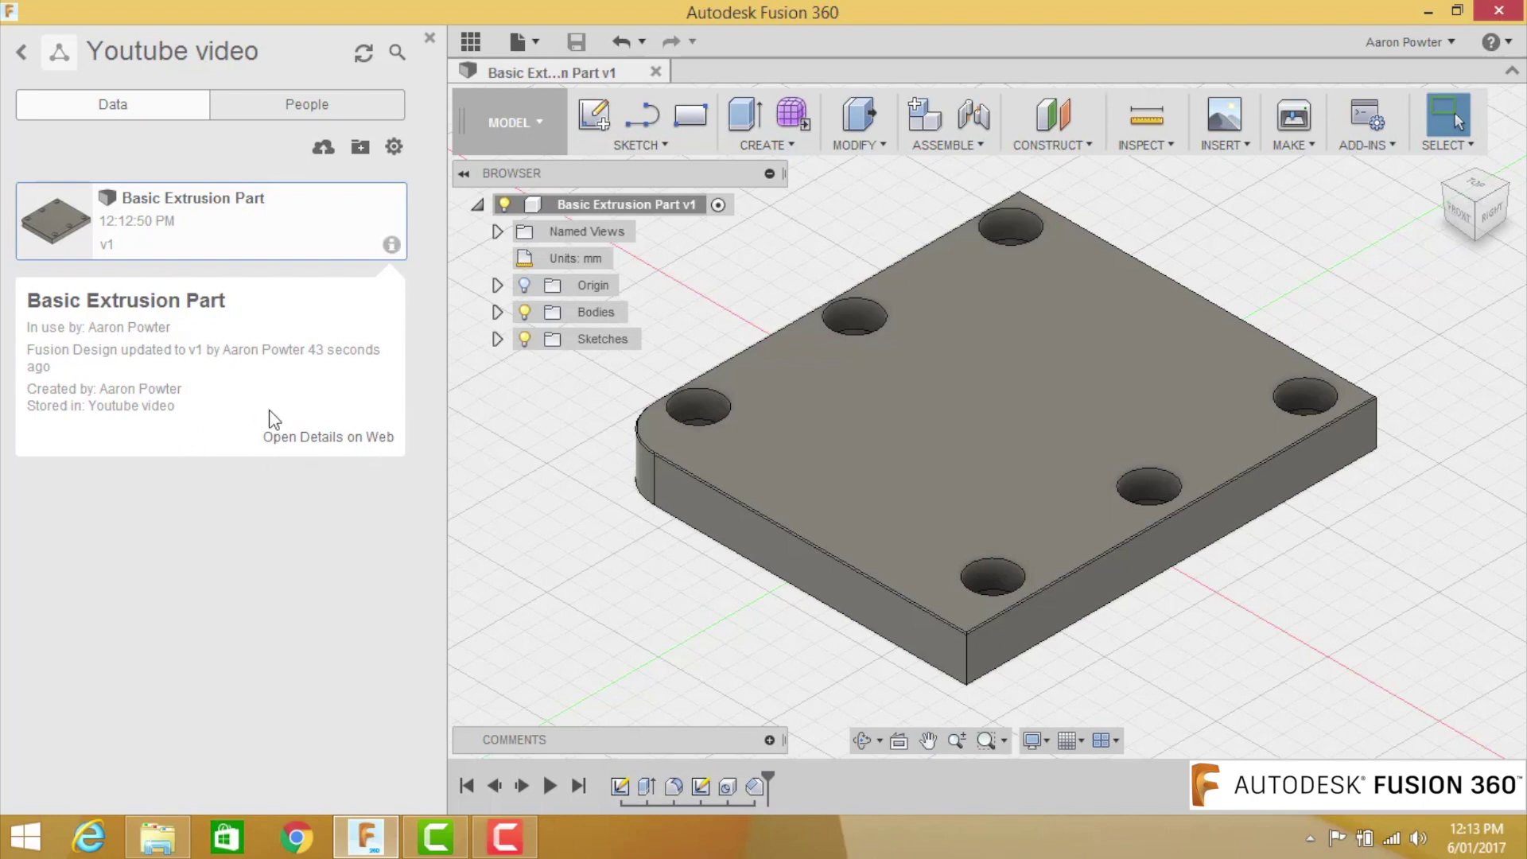
pyautogui.click(266, 118)
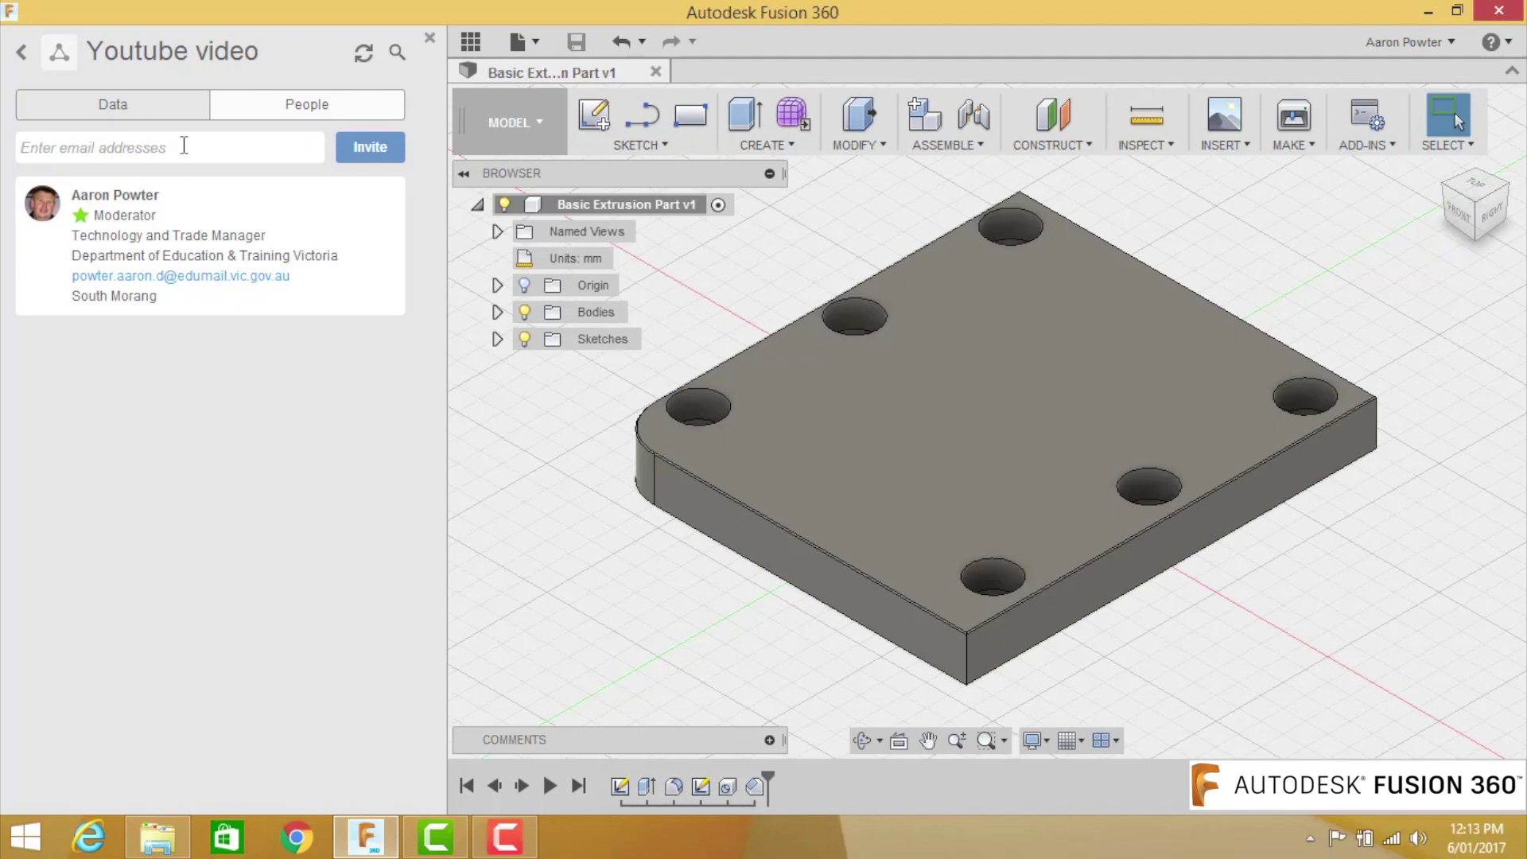
pyautogui.click(171, 107)
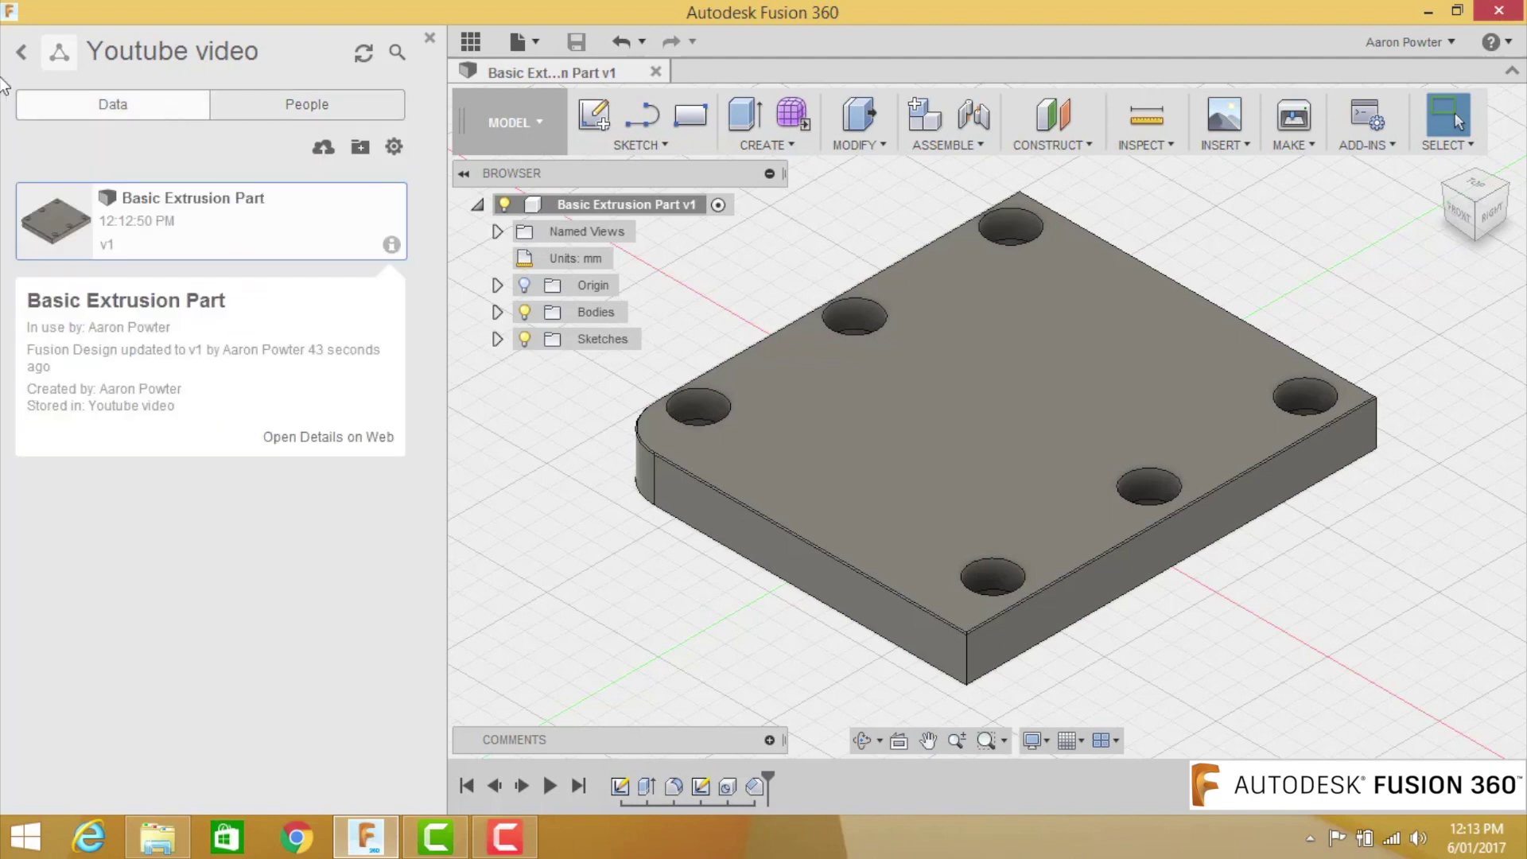
pyautogui.click(20, 53)
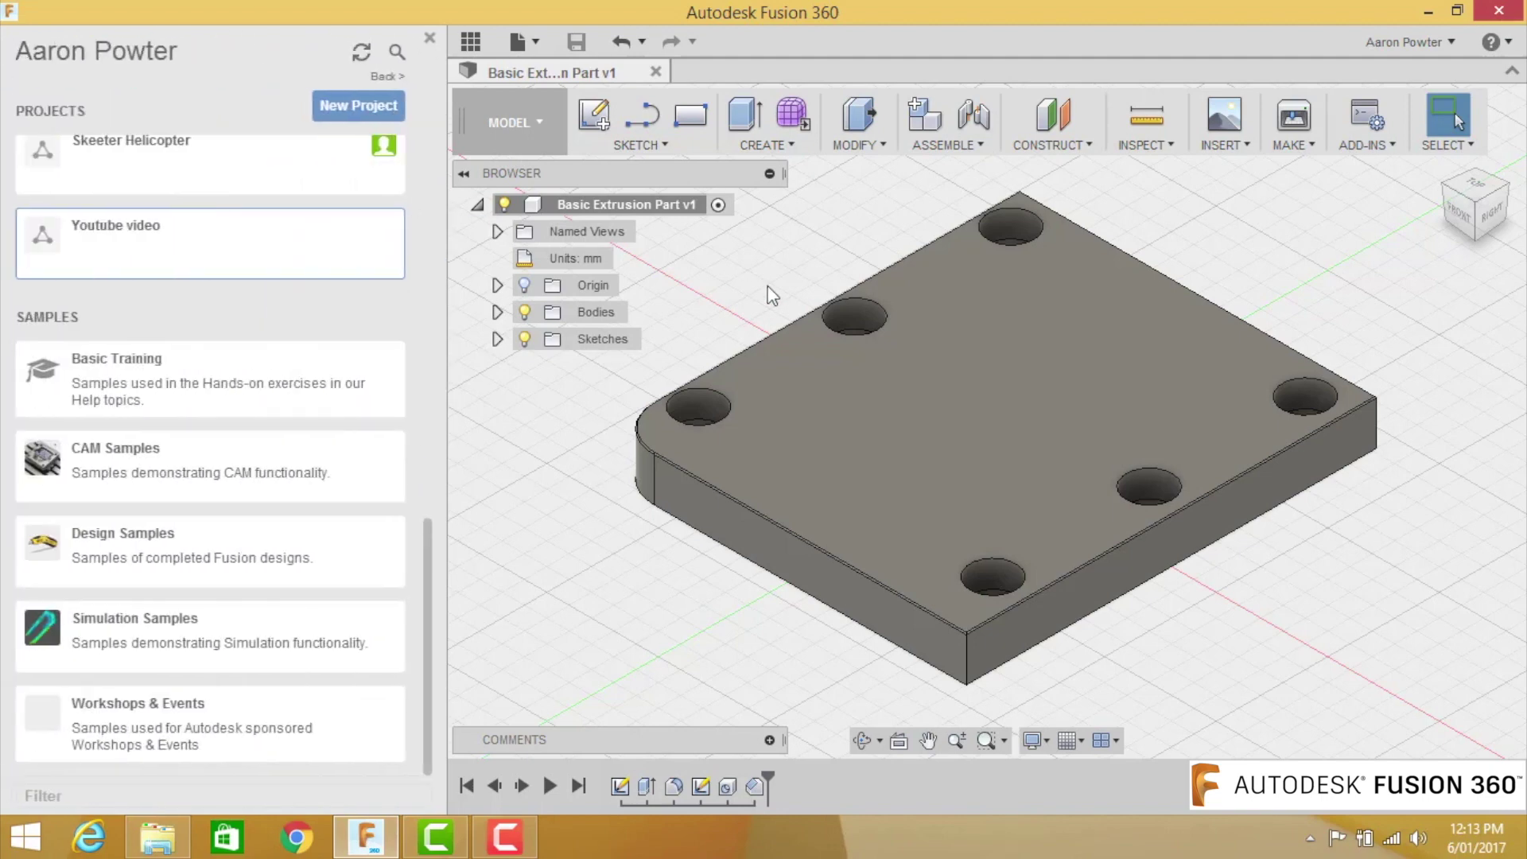